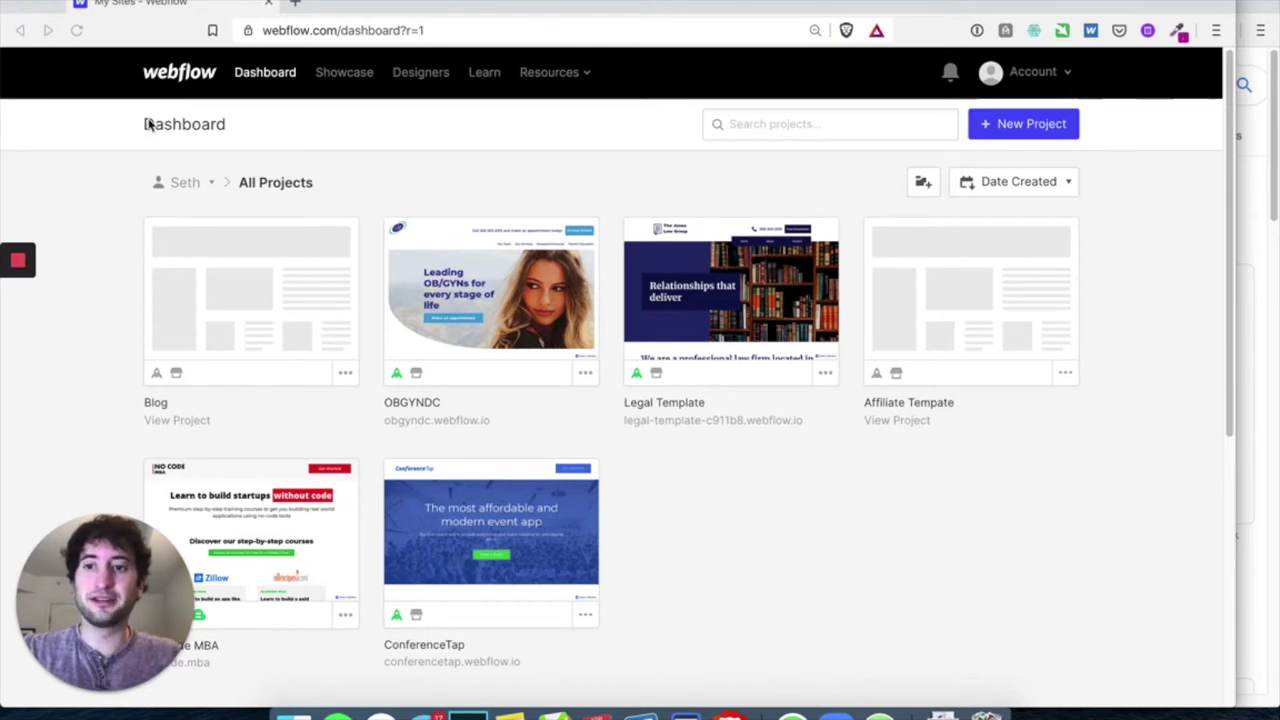
# Step: Create a new project from the Blank Site preset and name it Blog
pyautogui.click(234, 141)
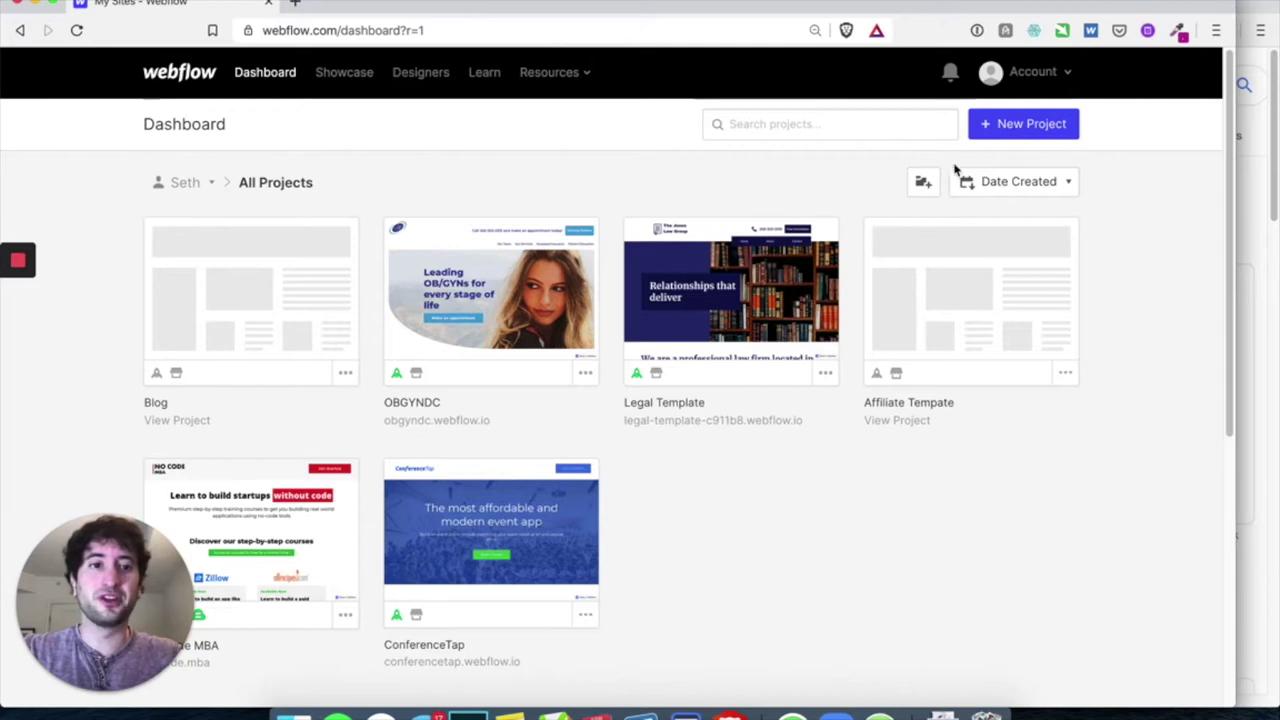
pyautogui.click(1014, 128)
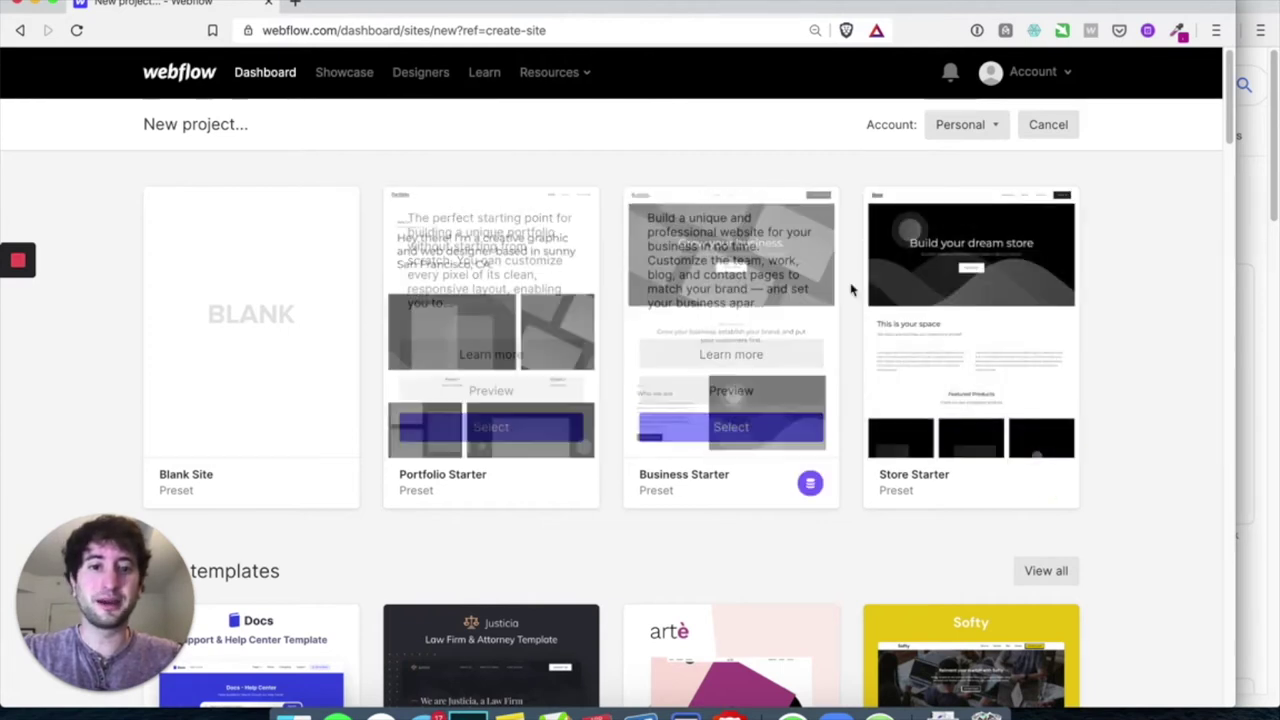
pyautogui.scroll(-5, 651, 500)
pyautogui.scroll(4, 560, 450)
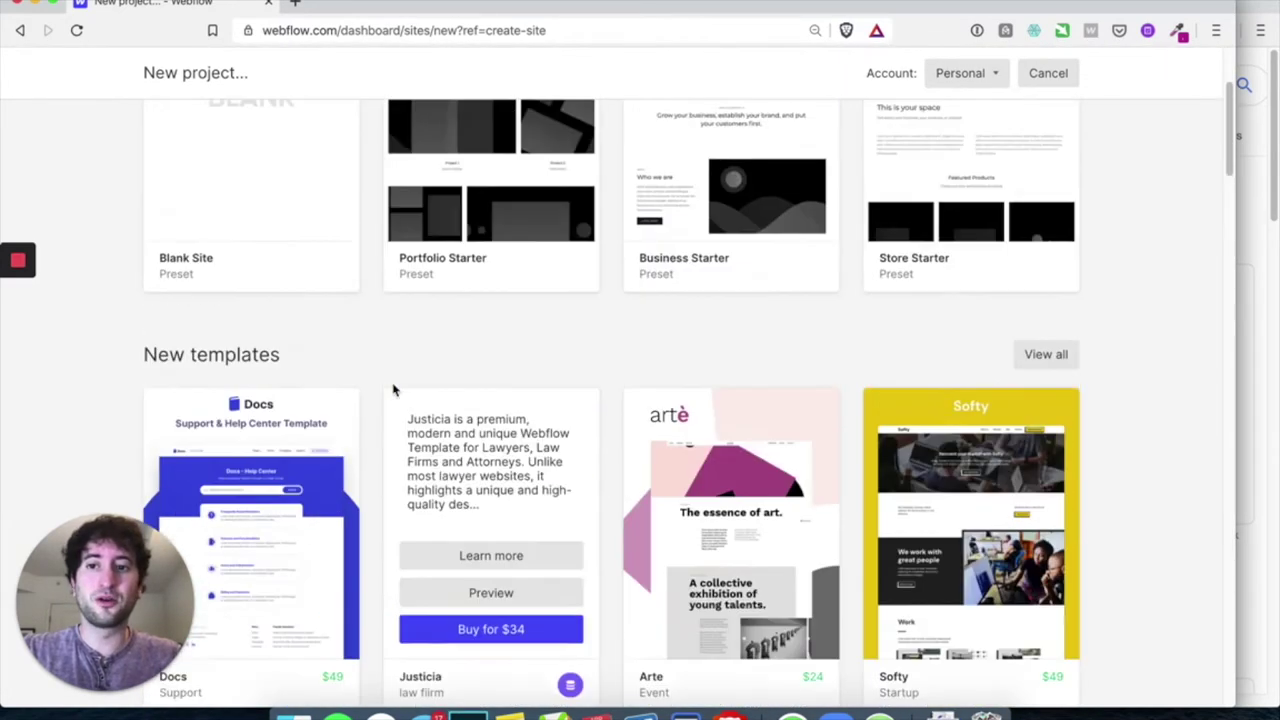
pyautogui.scroll(-4, 394, 389)
pyautogui.scroll(5, 409, 371)
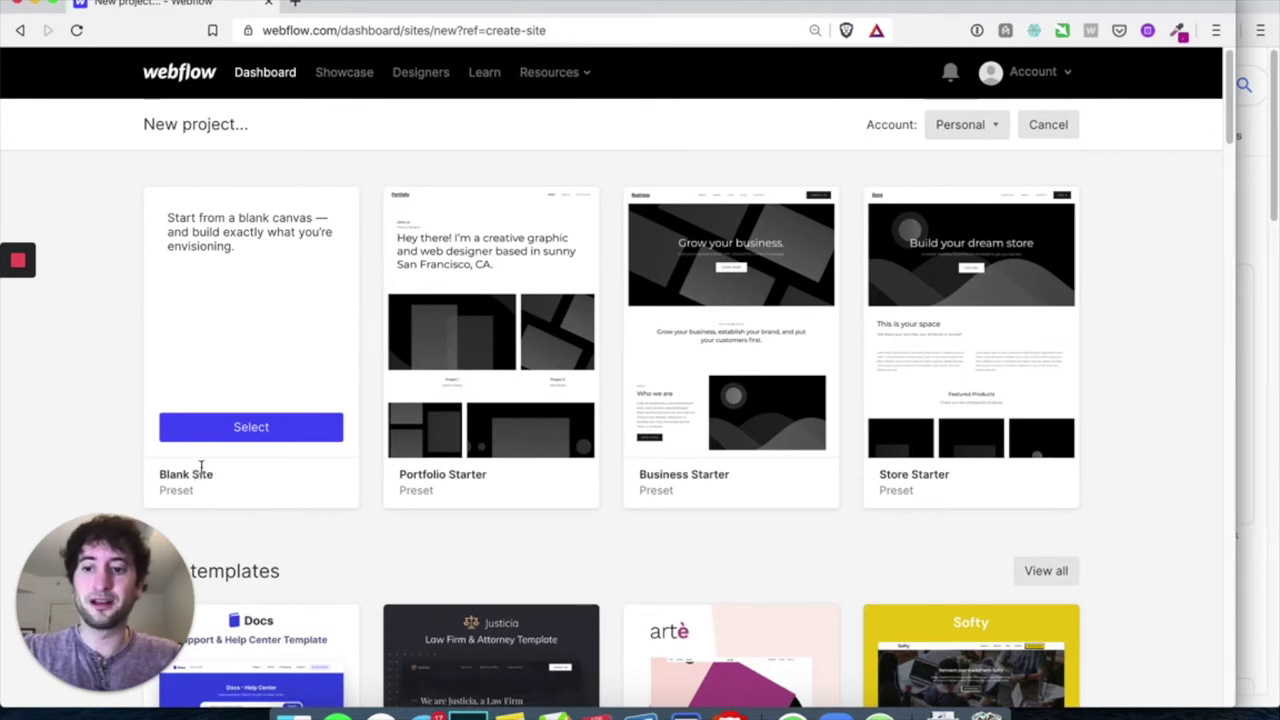
pyautogui.click(232, 428)
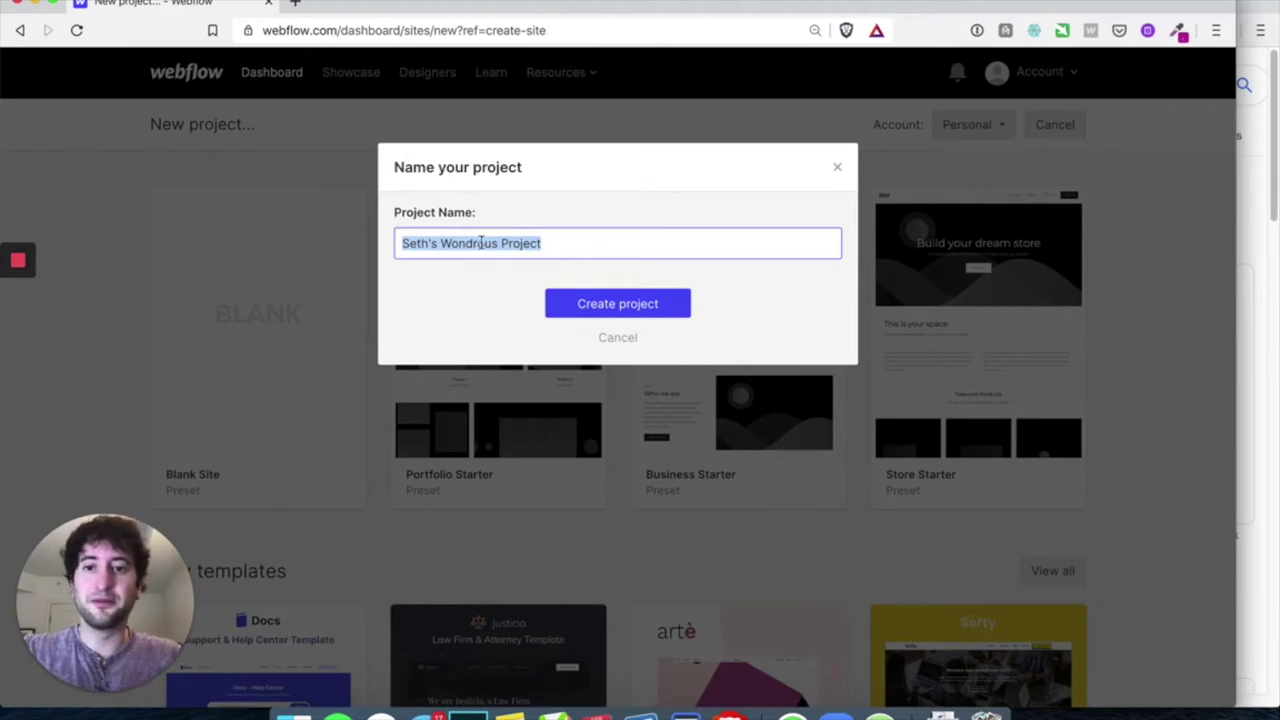
pyautogui.write('Blog')
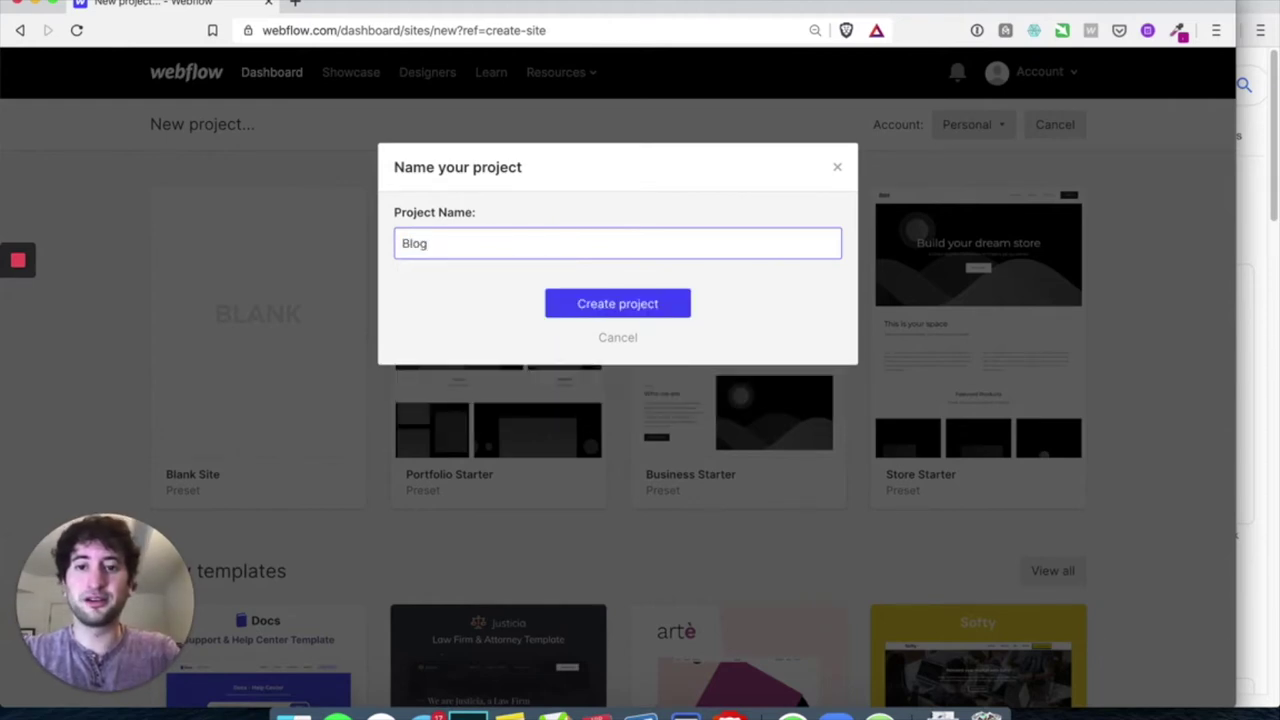
pyautogui.click(623, 303)
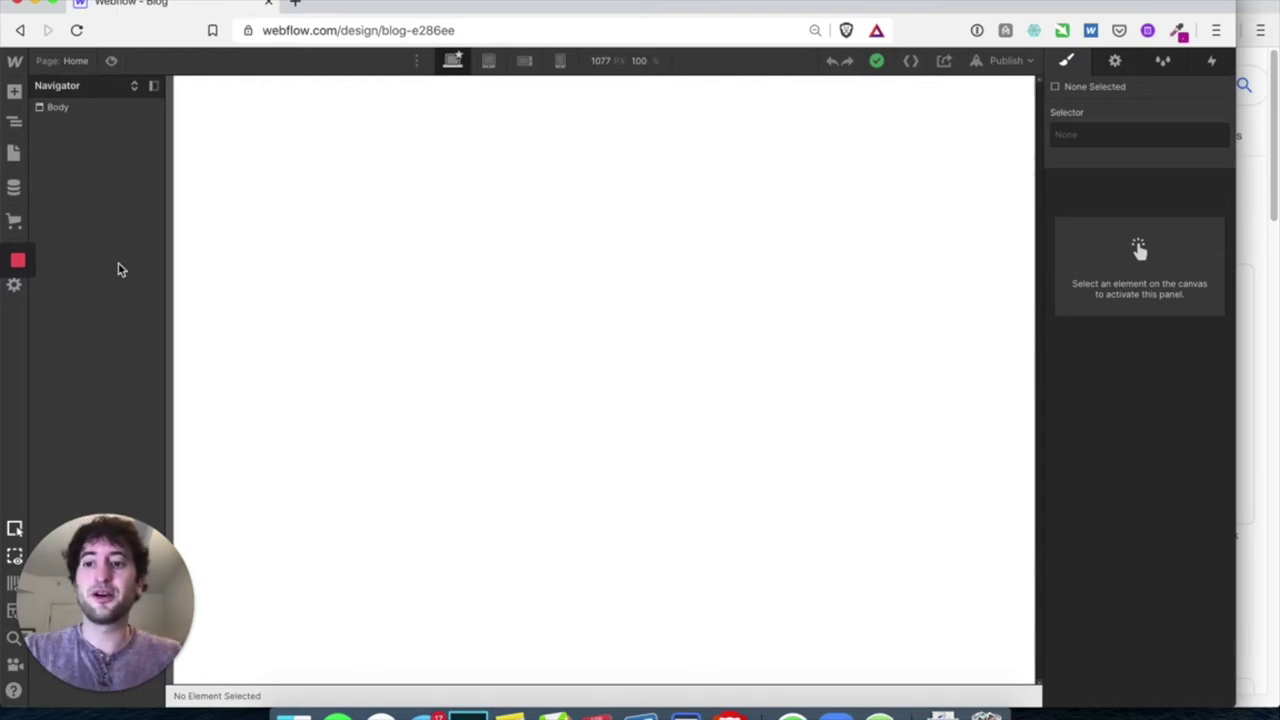
# Step: Add a Section element to the empty page body
pyautogui.click(15, 94)
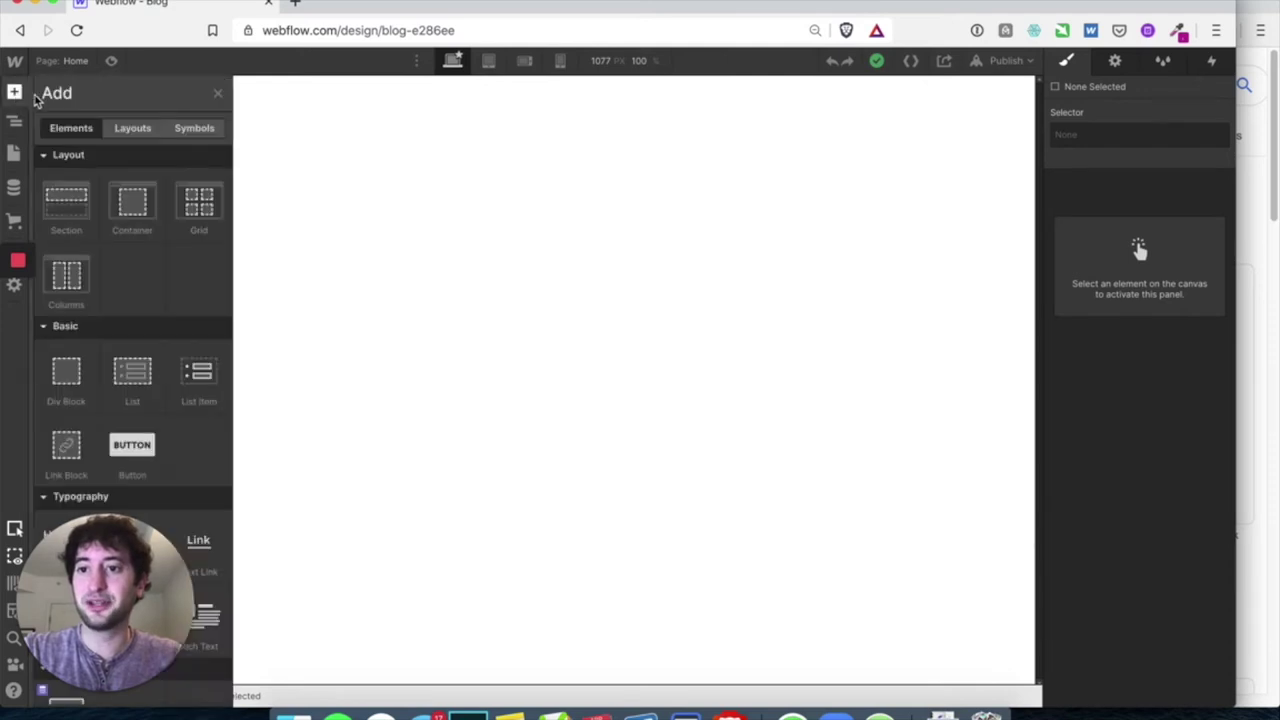
pyautogui.click(72, 216)
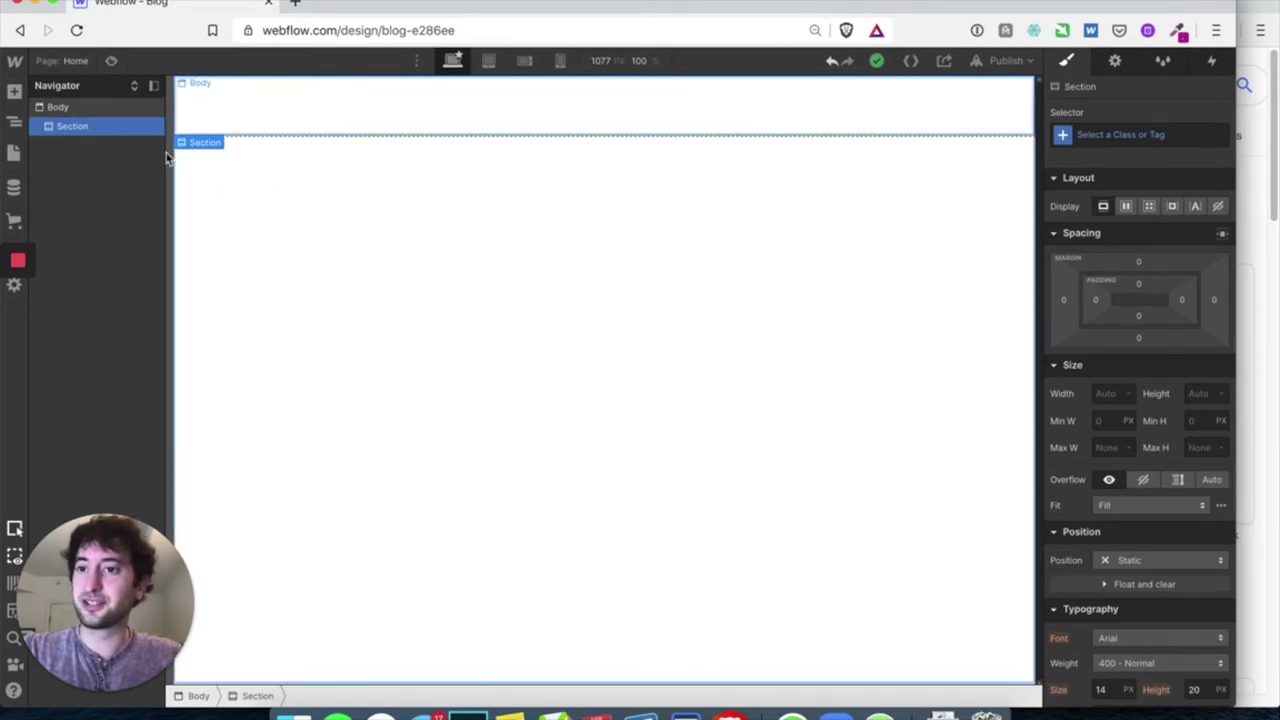
pyautogui.moveTo(16, 290)
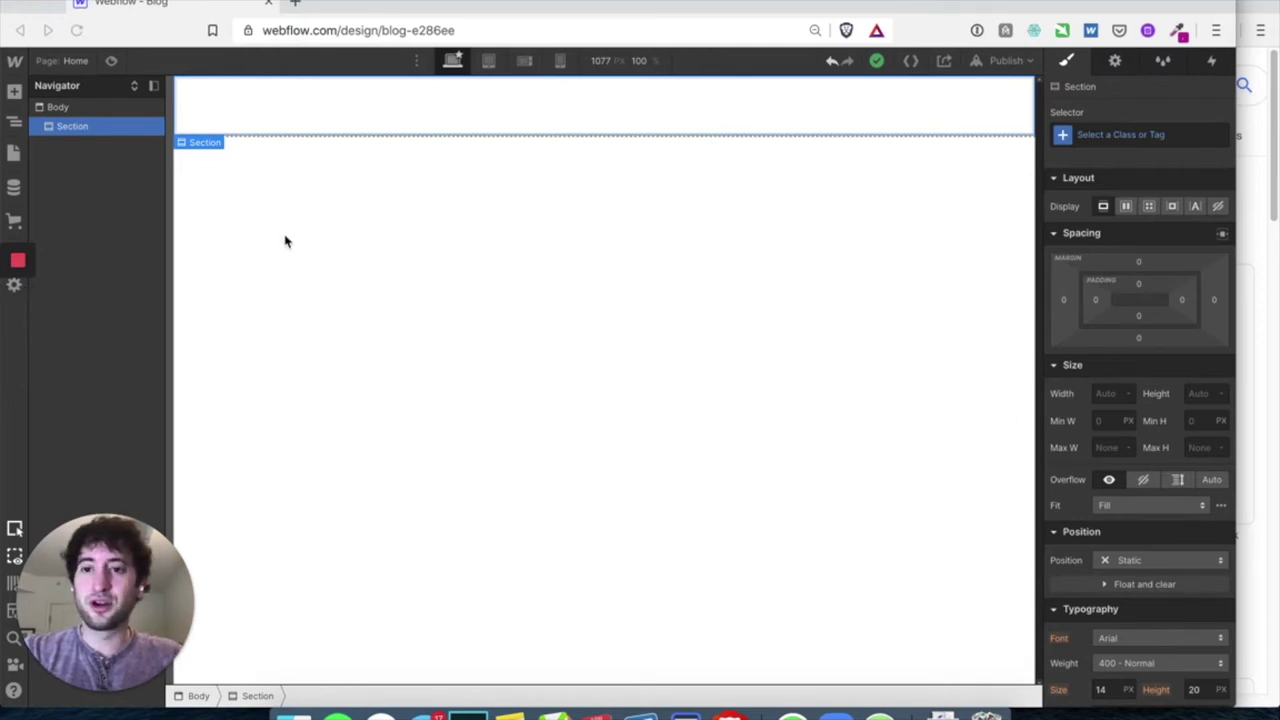
# Step: Insert a Heading element inside the section, keeping the H1 heading type
pyautogui.click(14, 104)
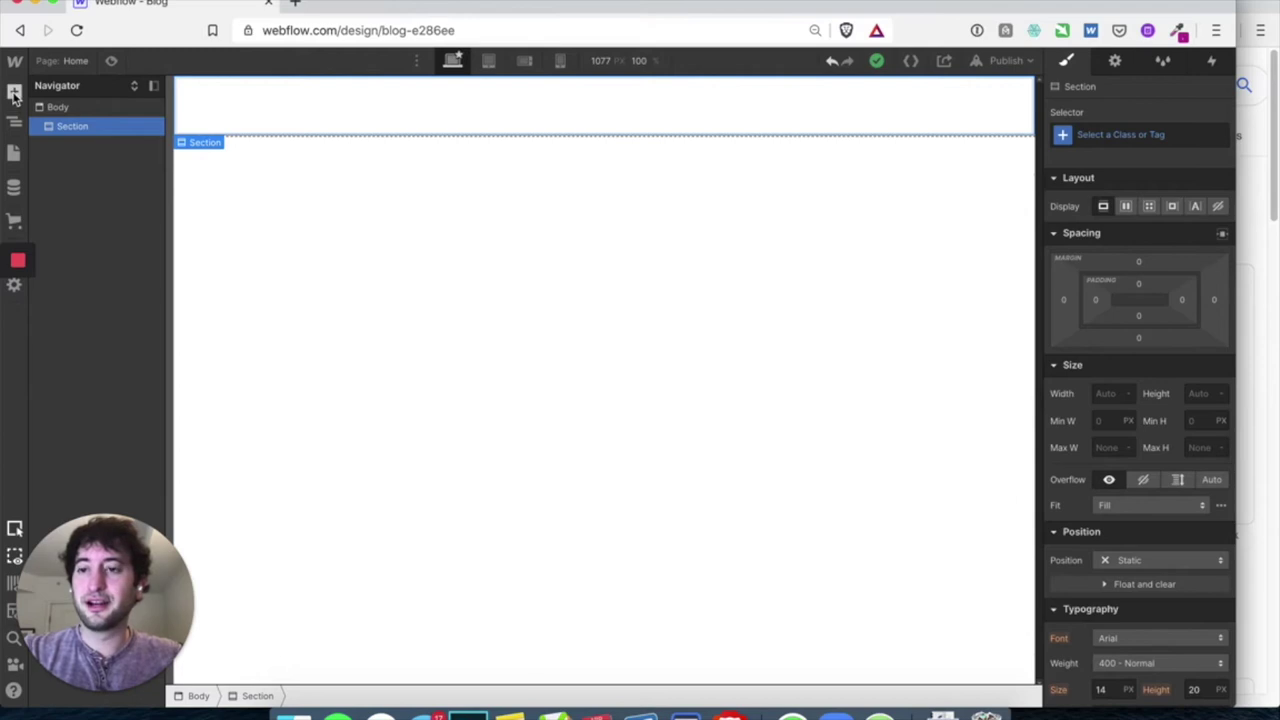
pyautogui.click(14, 92)
pyautogui.scroll(-5, 110, 330)
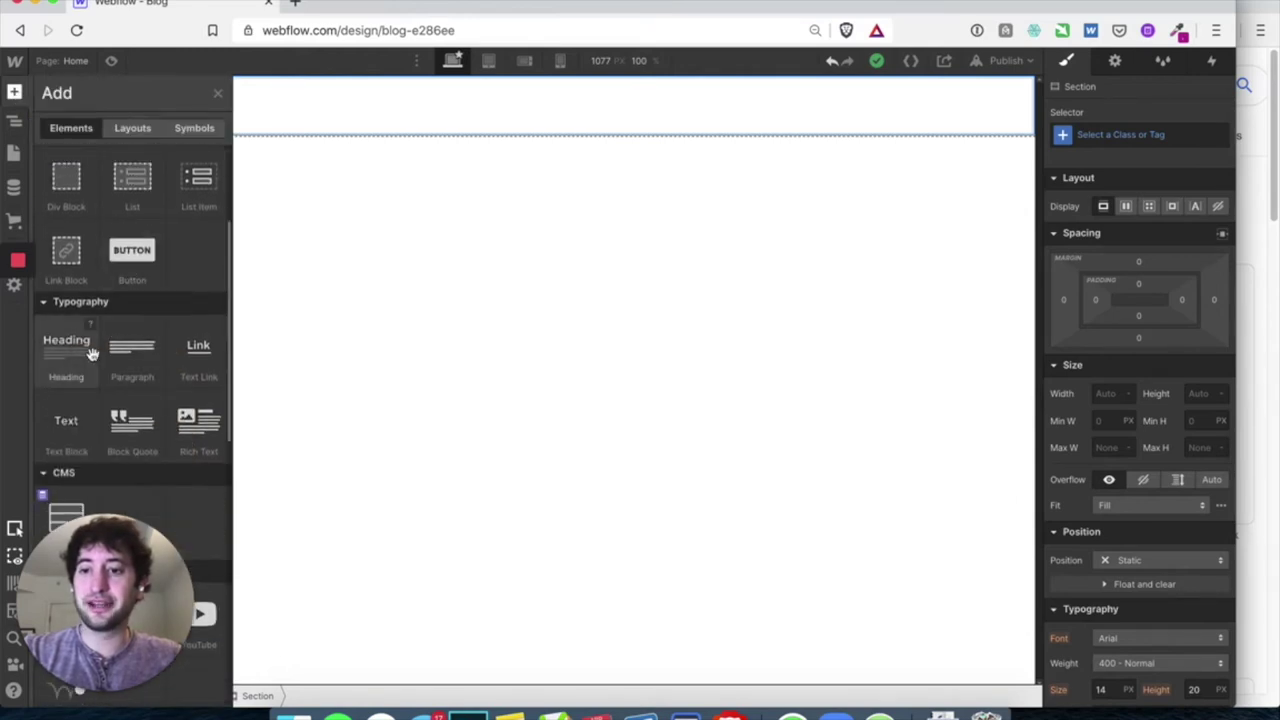
pyautogui.click(62, 352)
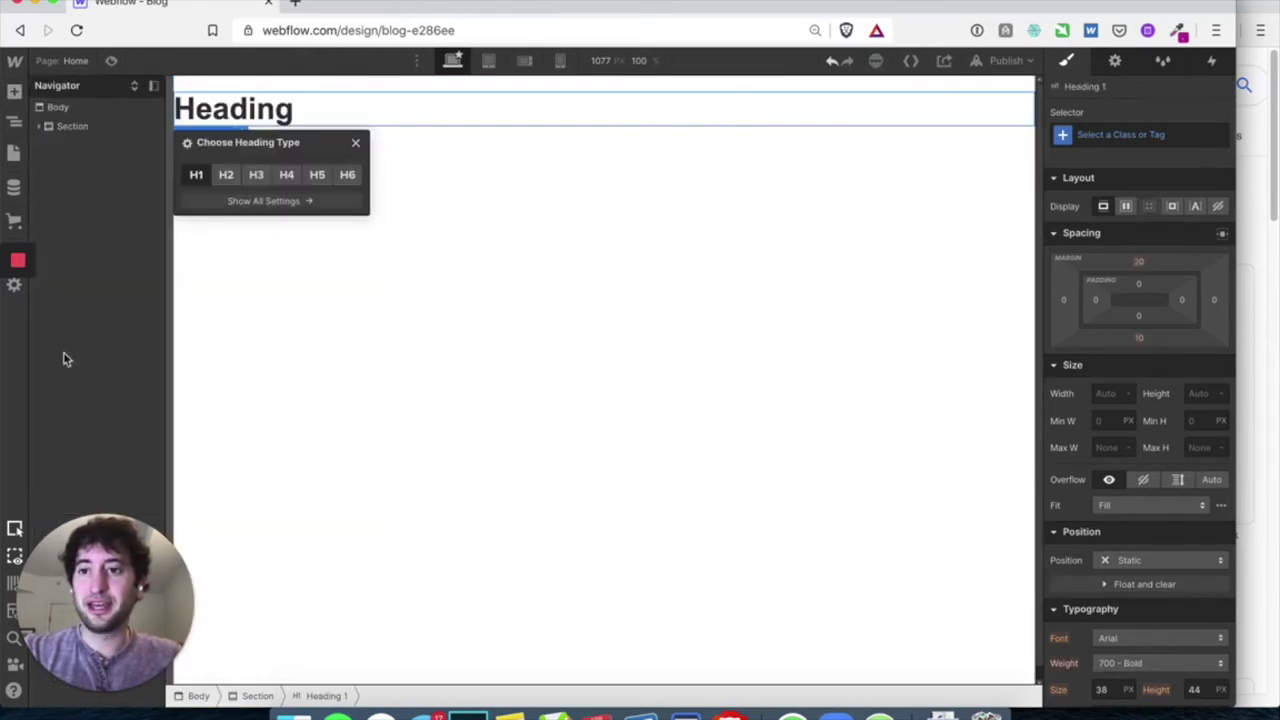
pyautogui.click(39, 126)
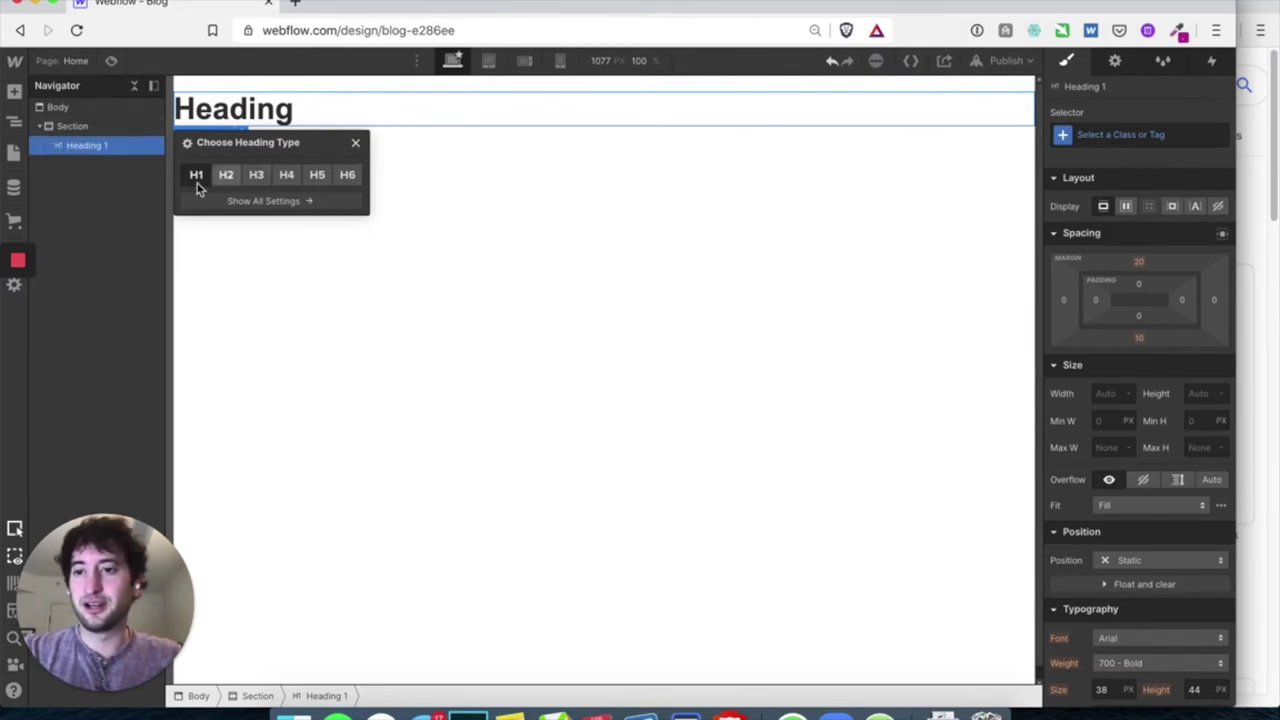
pyautogui.click(355, 143)
# Step: Replace the H1 heading's placeholder text with "My Blog"
pyautogui.doubleClick(237, 118)
pyautogui.doubleClick(237, 118)
pyautogui.write('B')
pyautogui.press('BackSpace')
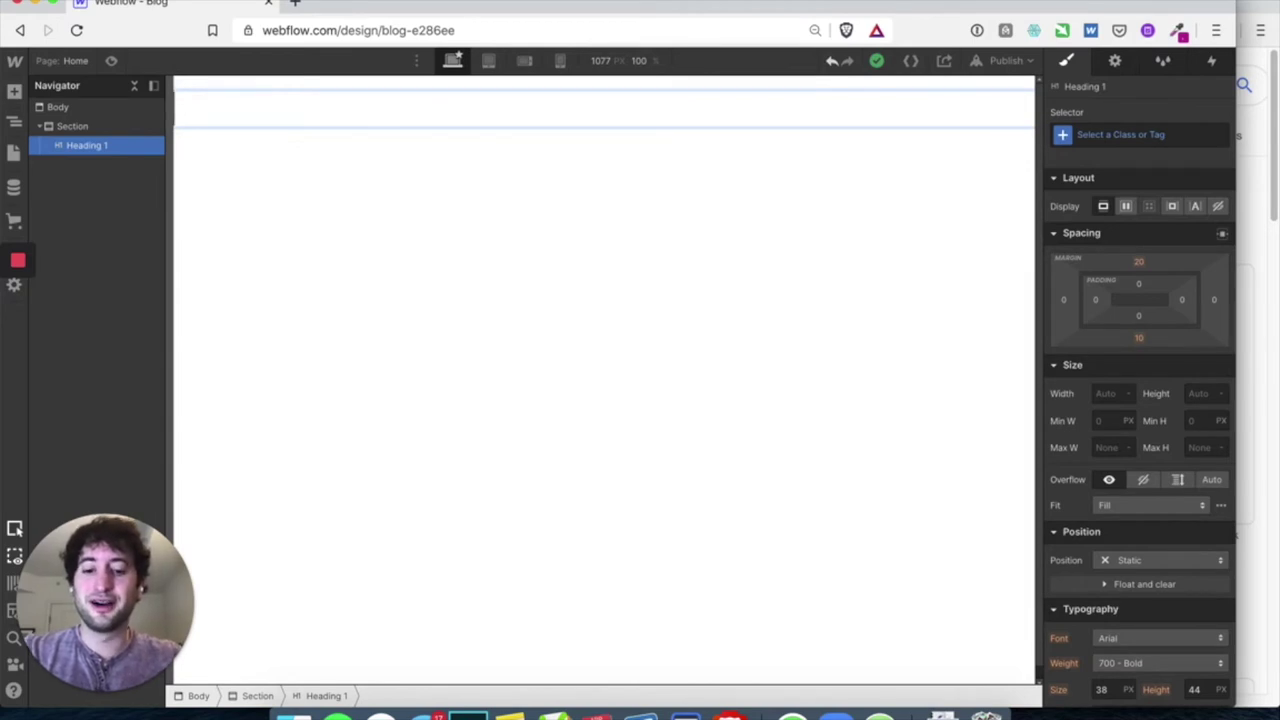
pyautogui.write('My Blog')
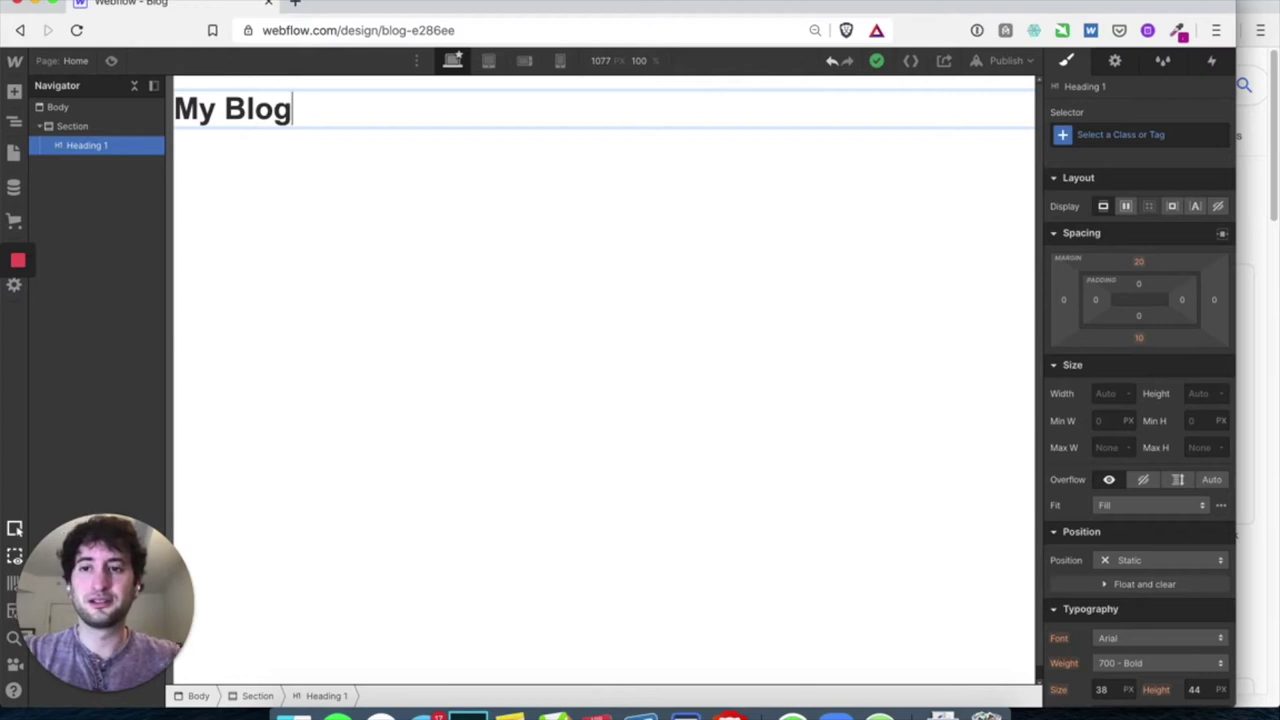
pyautogui.press('Escape')
pyautogui.click(351, 186)
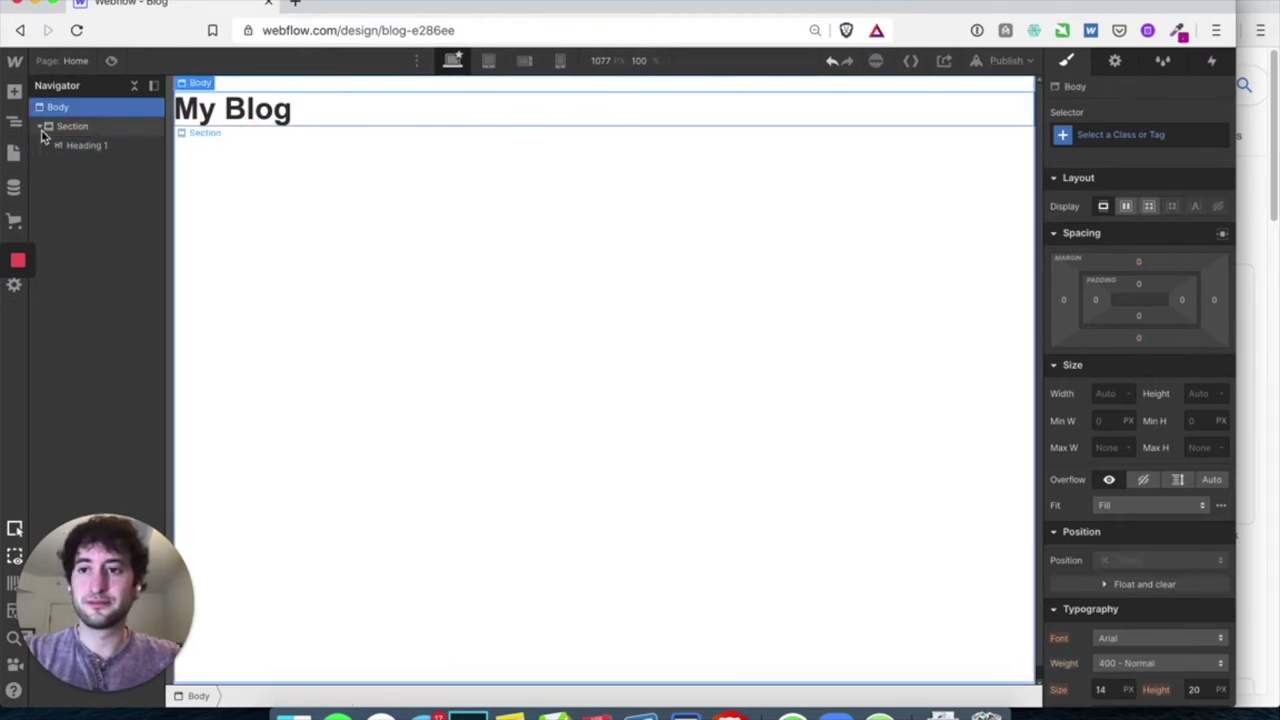
pyautogui.click(41, 129)
pyautogui.click(41, 129)
pyautogui.click(41, 129)
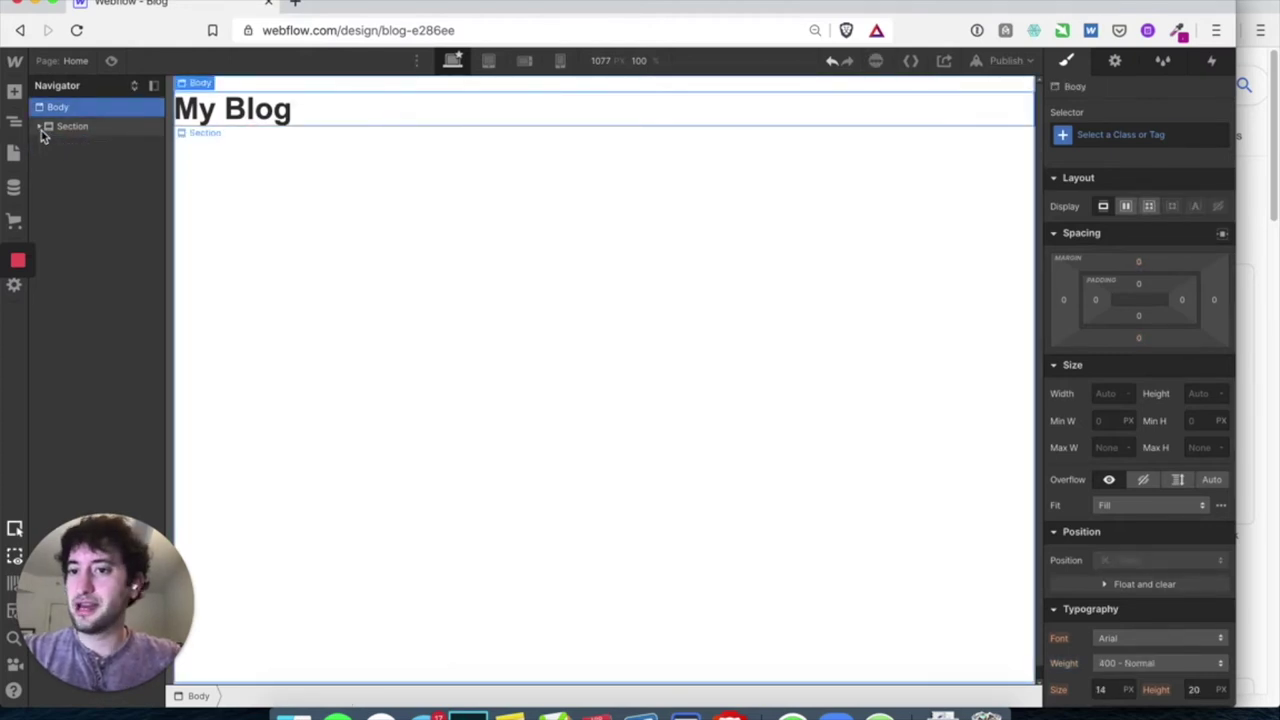
pyautogui.click(41, 129)
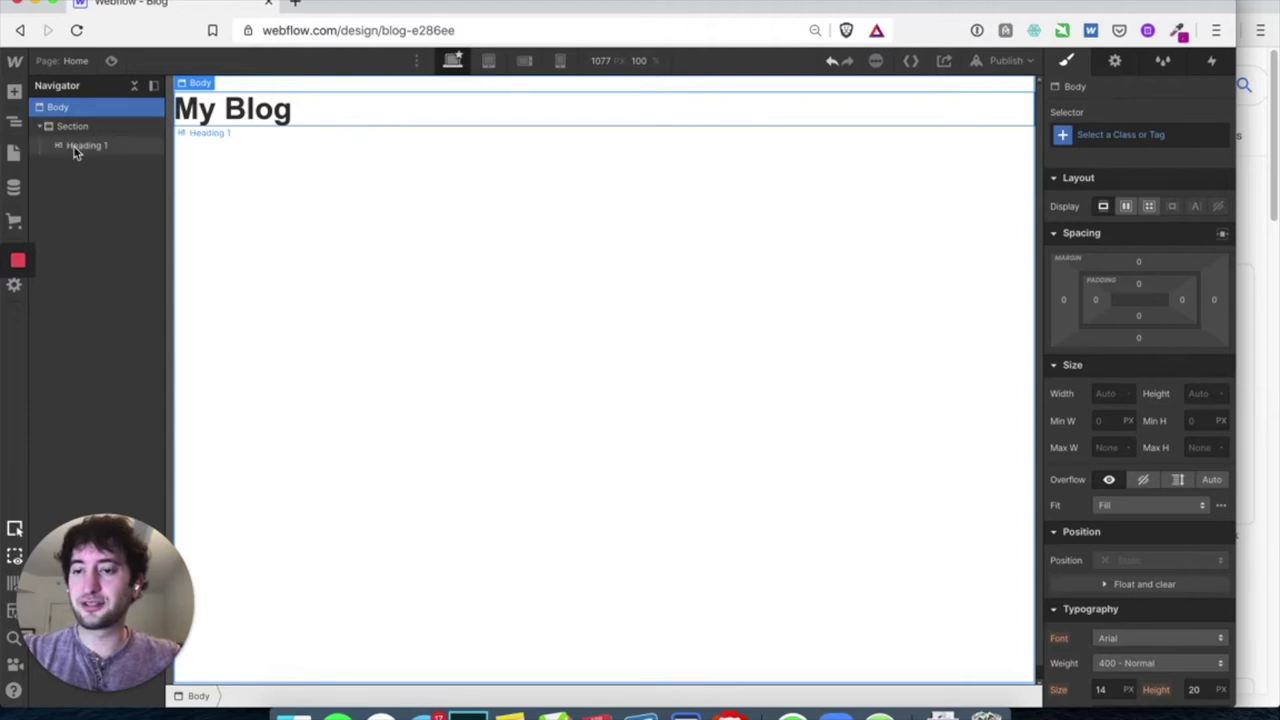
# Step: Add a second heading below the My Blog heading and set its type to H3
pyautogui.click(76, 148)
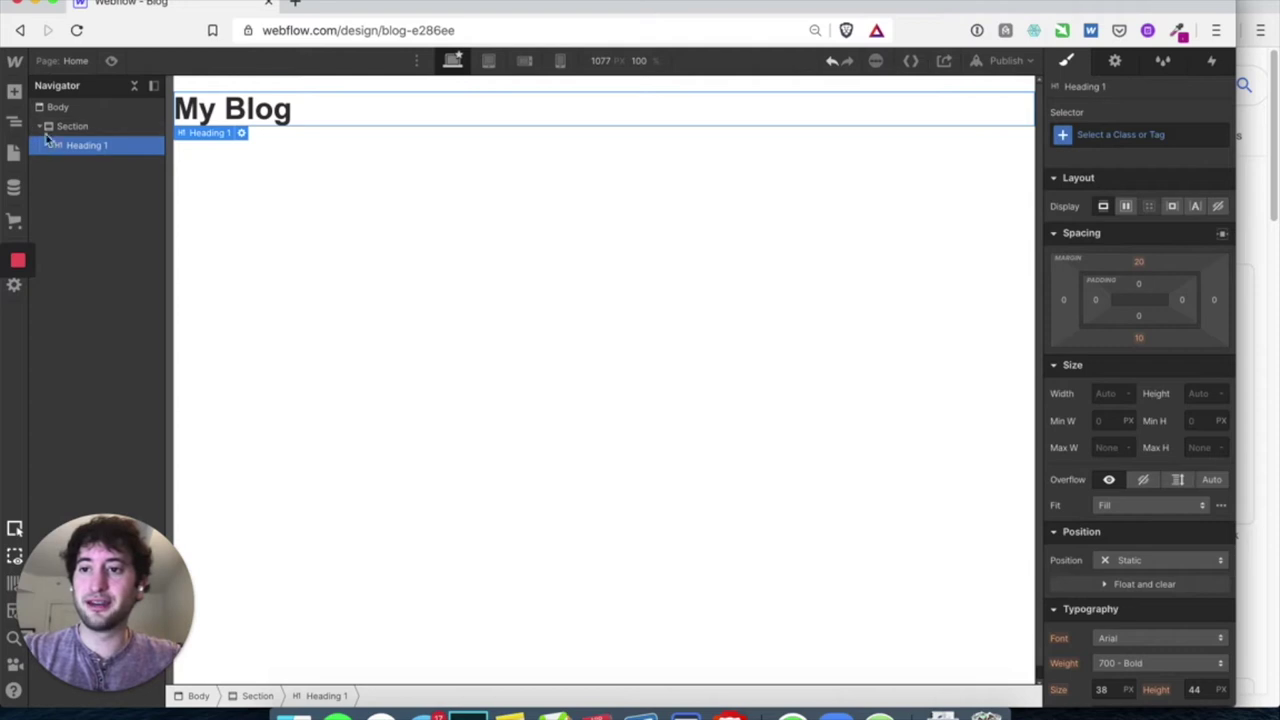
pyautogui.click(14, 92)
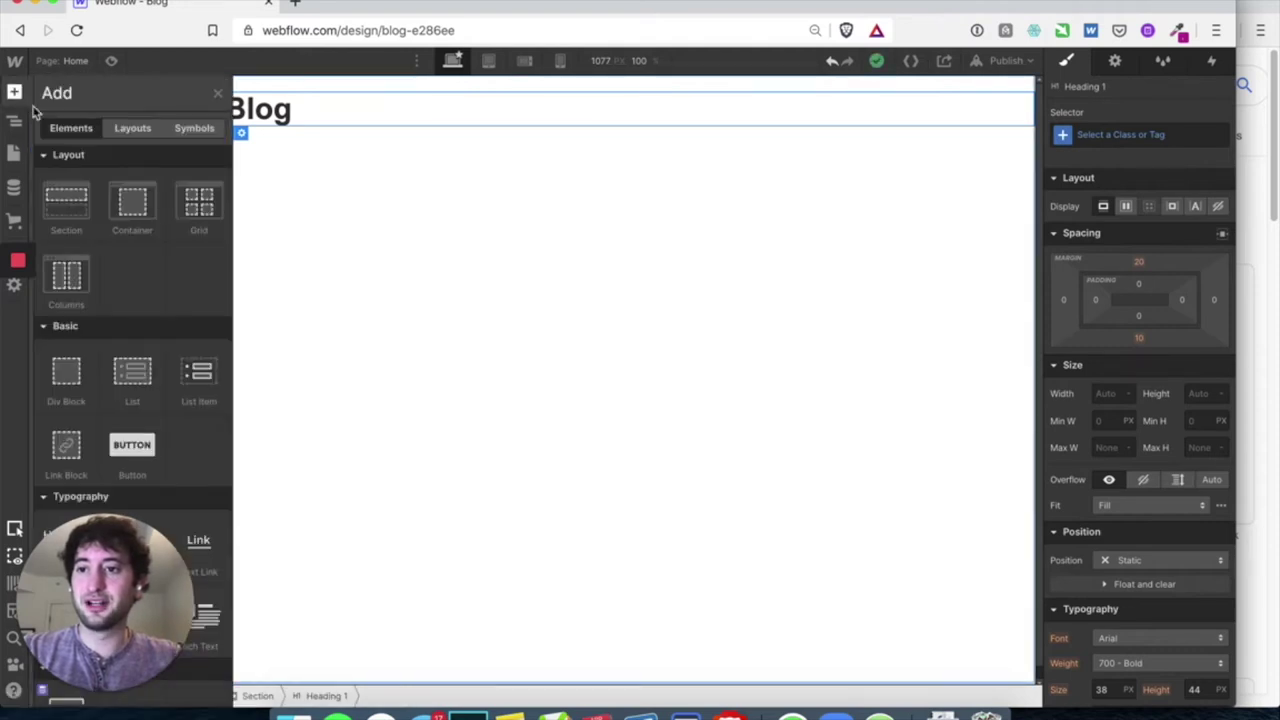
pyautogui.scroll(-2, 86, 230)
pyautogui.scroll(-3, 86, 230)
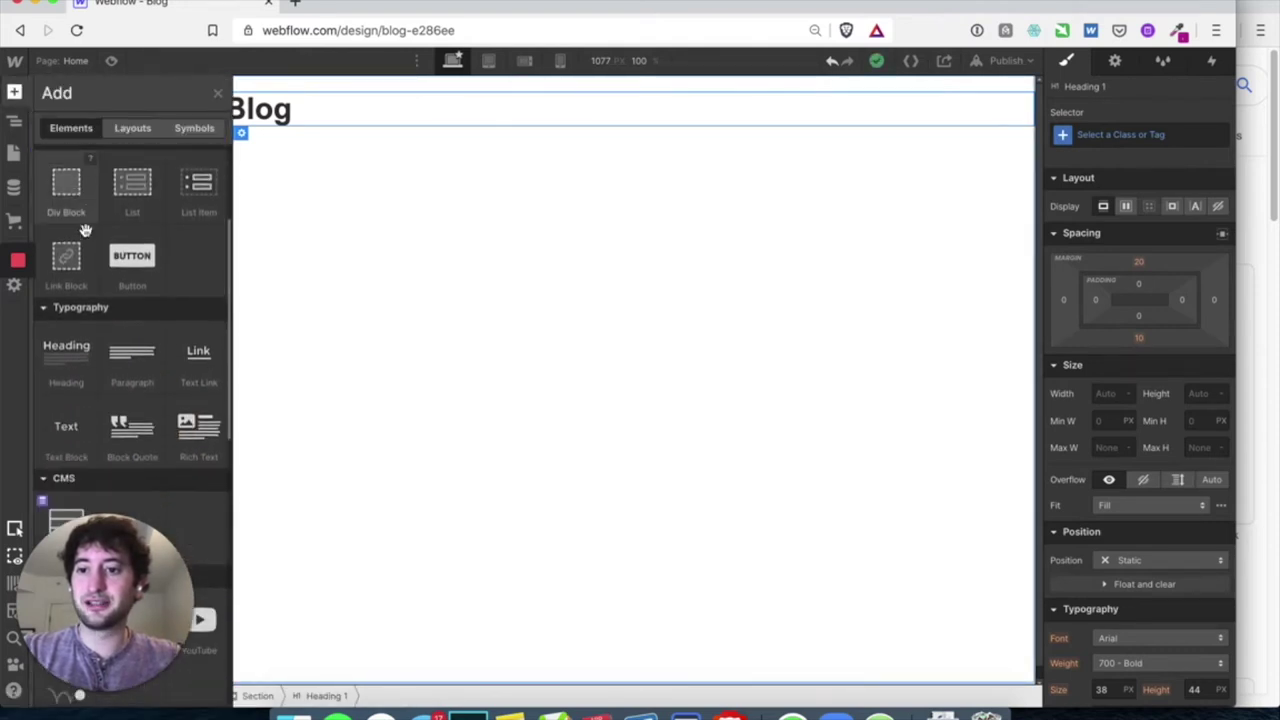
pyautogui.click(83, 321)
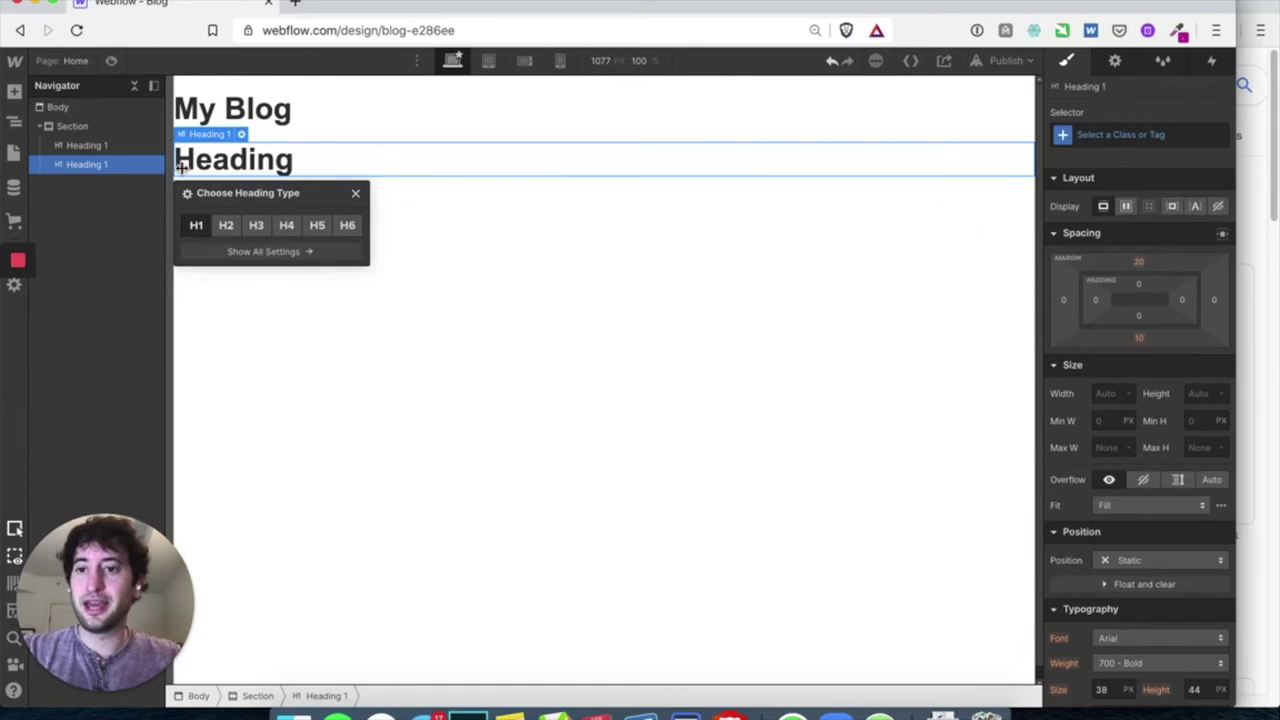
pyautogui.click(256, 225)
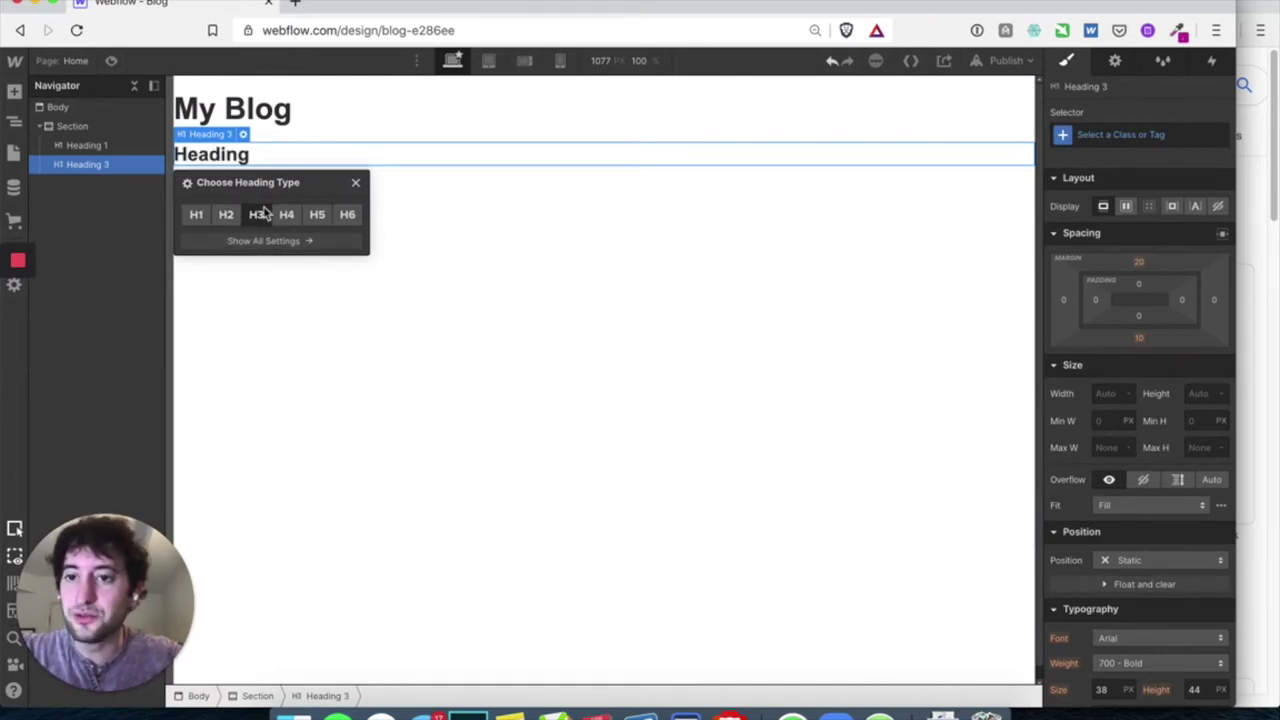
# Step: Replace the H3 heading's placeholder text with "This blog is a summary of my daily thoughts."
pyautogui.doubleClick(215, 156)
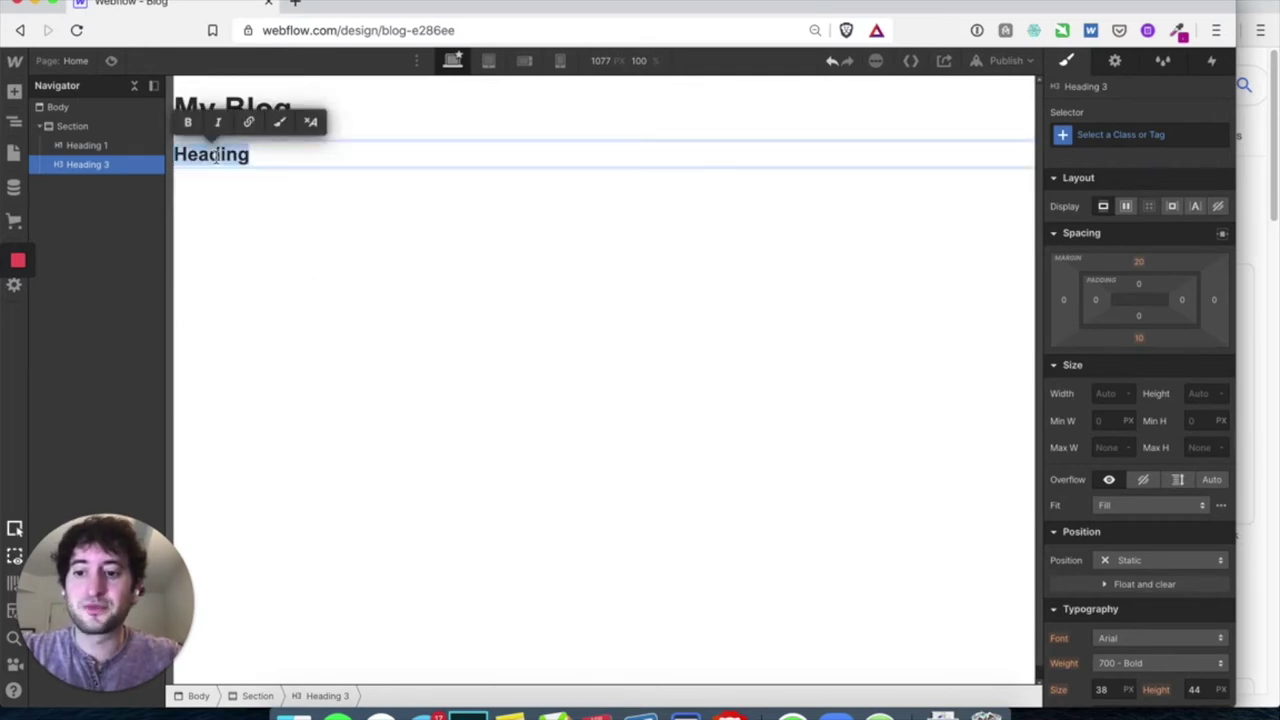
pyautogui.write('This blog i')
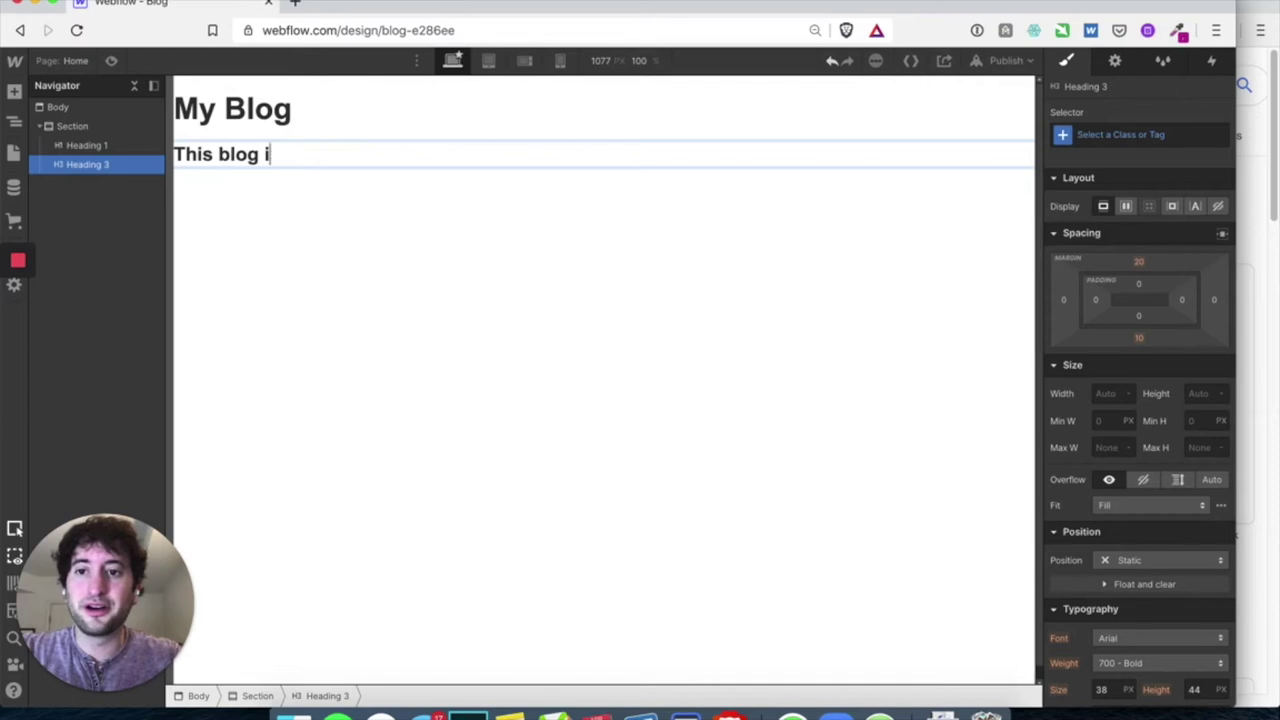
pyautogui.write('s a summary of ')
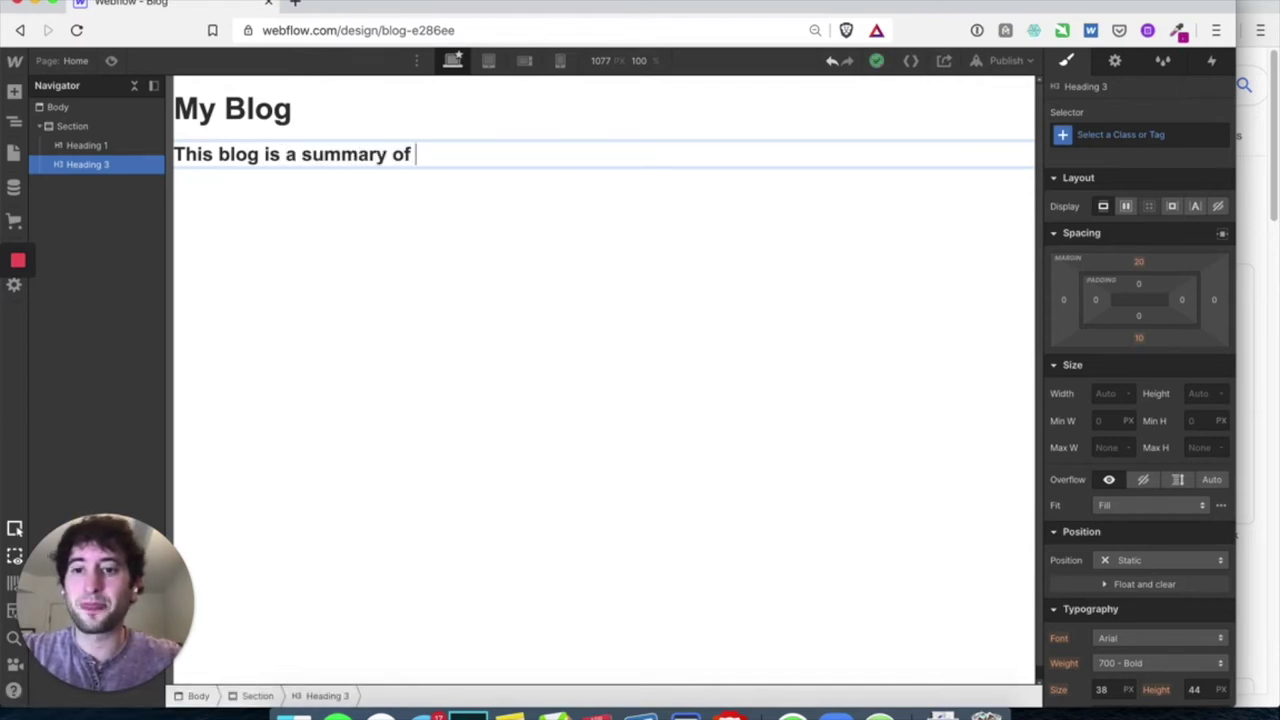
pyautogui.write('my daily thoughts.')
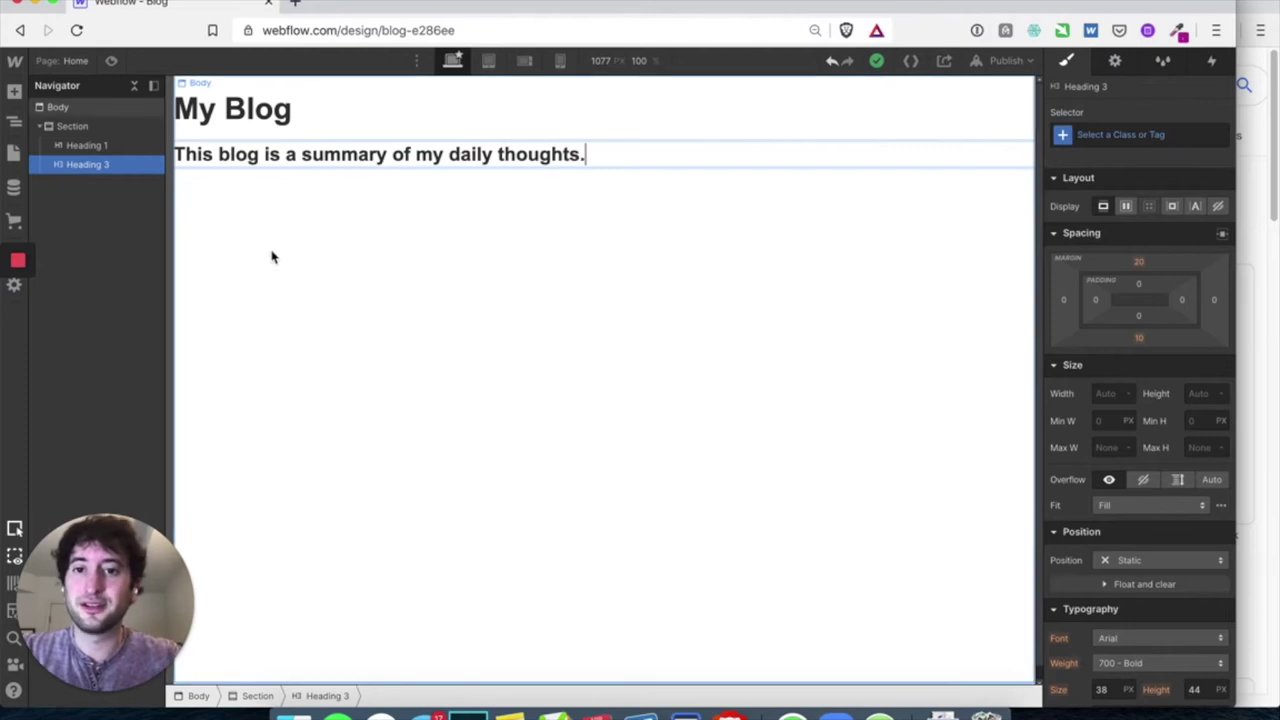
pyautogui.click(277, 307)
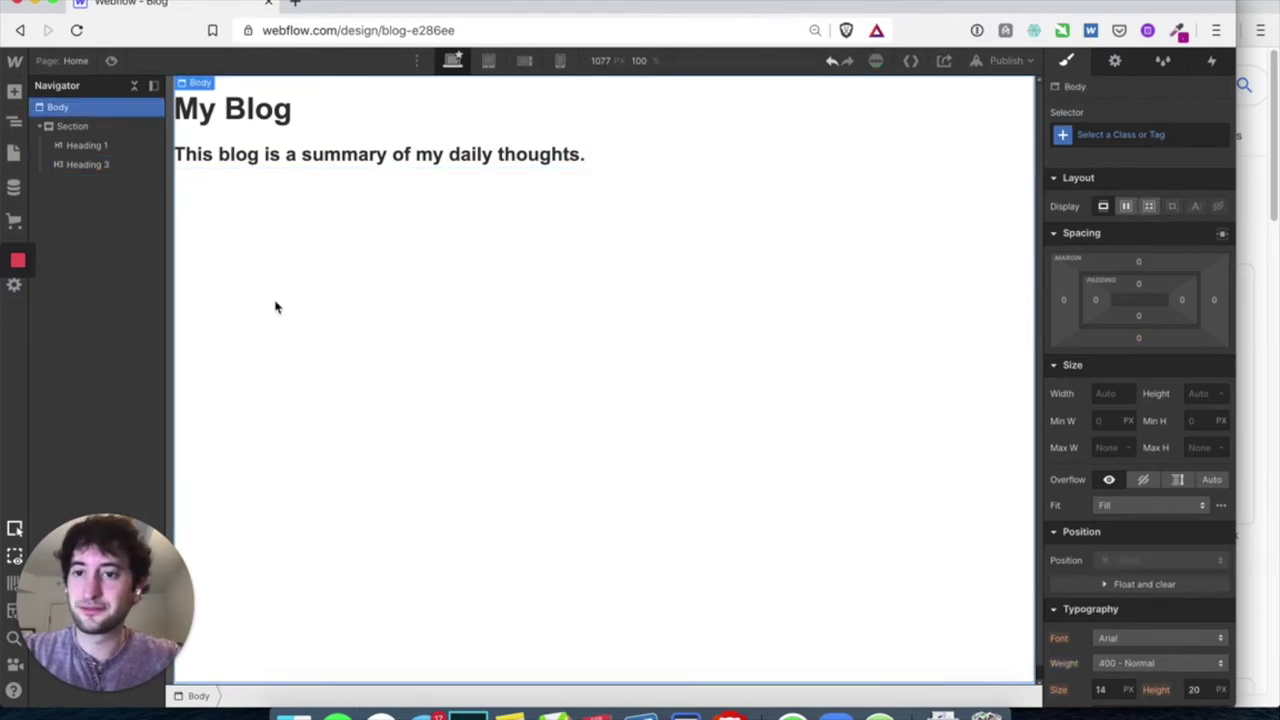
# Step: Set the padding of the section holding both headings to 100 on all four sides
pyautogui.click(72, 127)
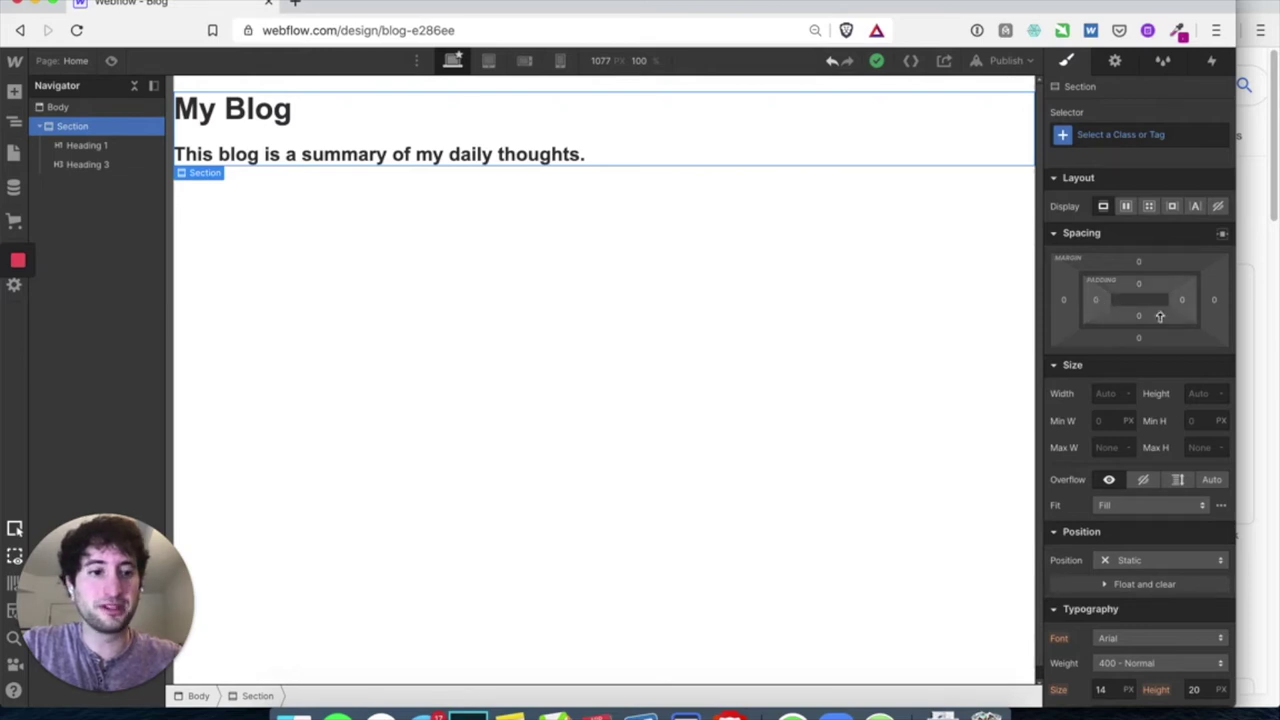
pyautogui.moveTo(1096, 301); pyautogui.dragTo(1179, 302)
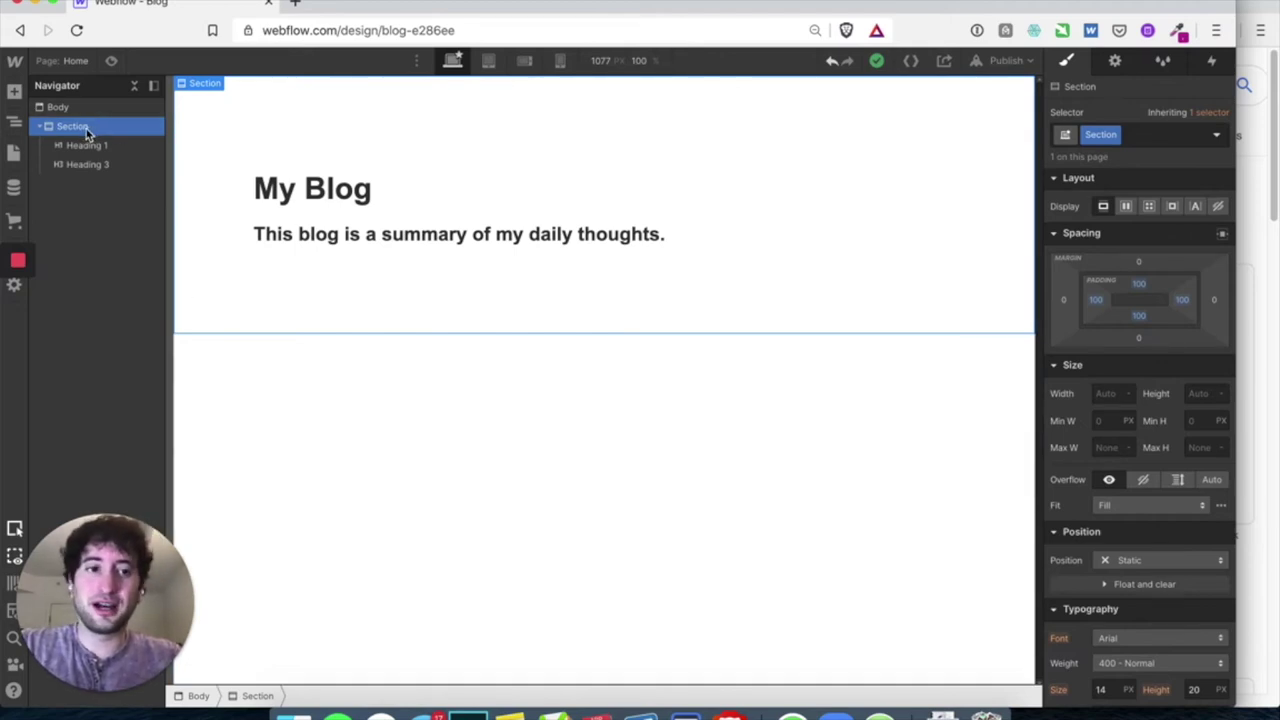
# Step: Add a second Section element to the body below the heading section, and select the heading section
pyautogui.click(14, 93)
pyautogui.click(68, 196)
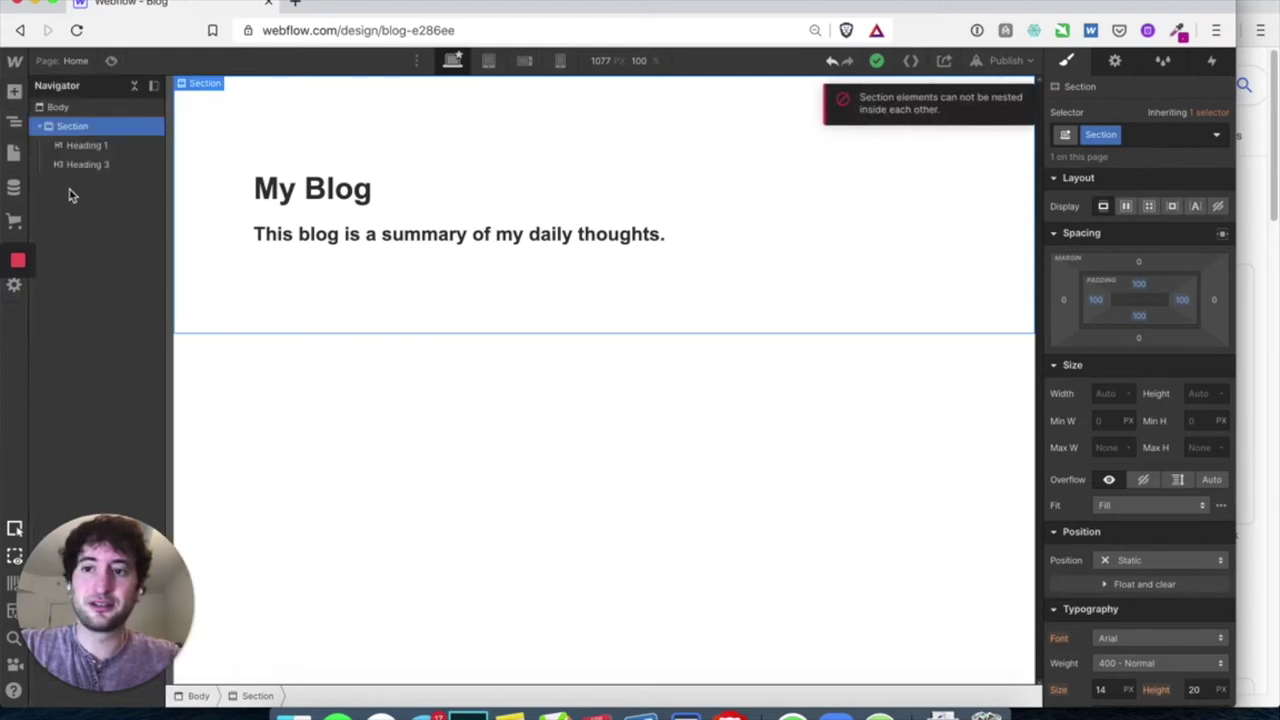
pyautogui.click(62, 108)
pyautogui.click(14, 91)
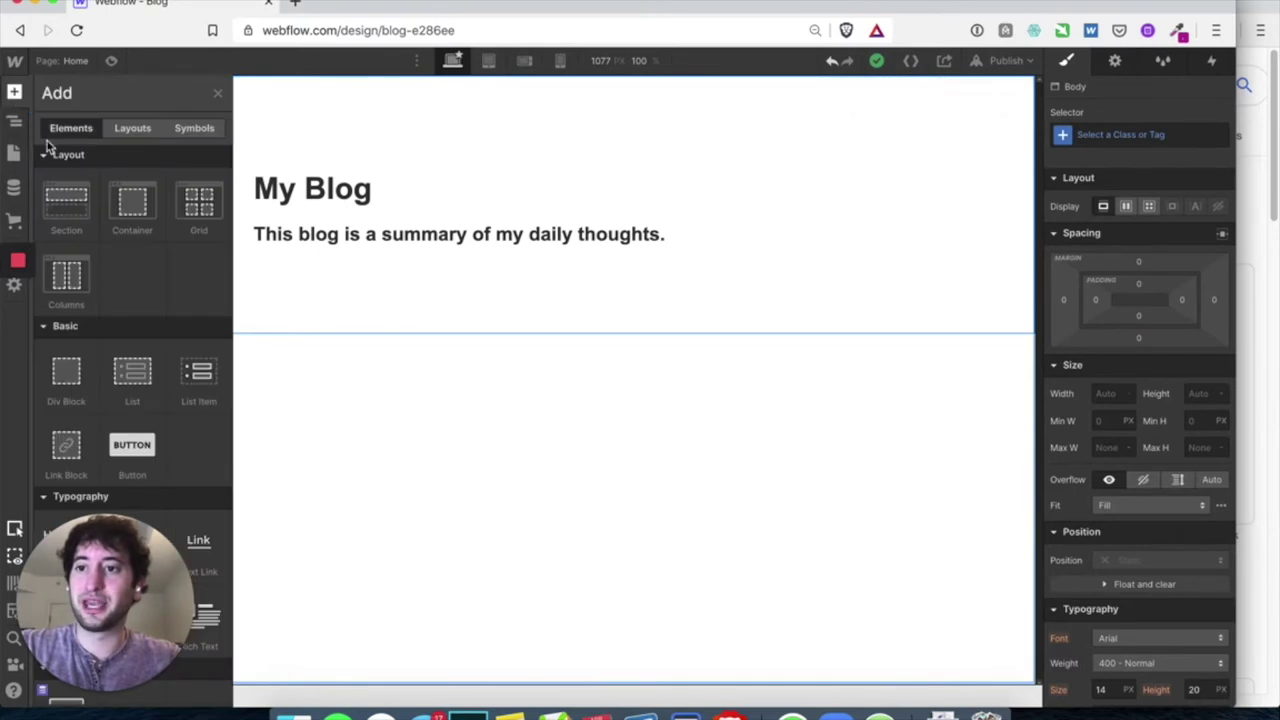
pyautogui.click(66, 202)
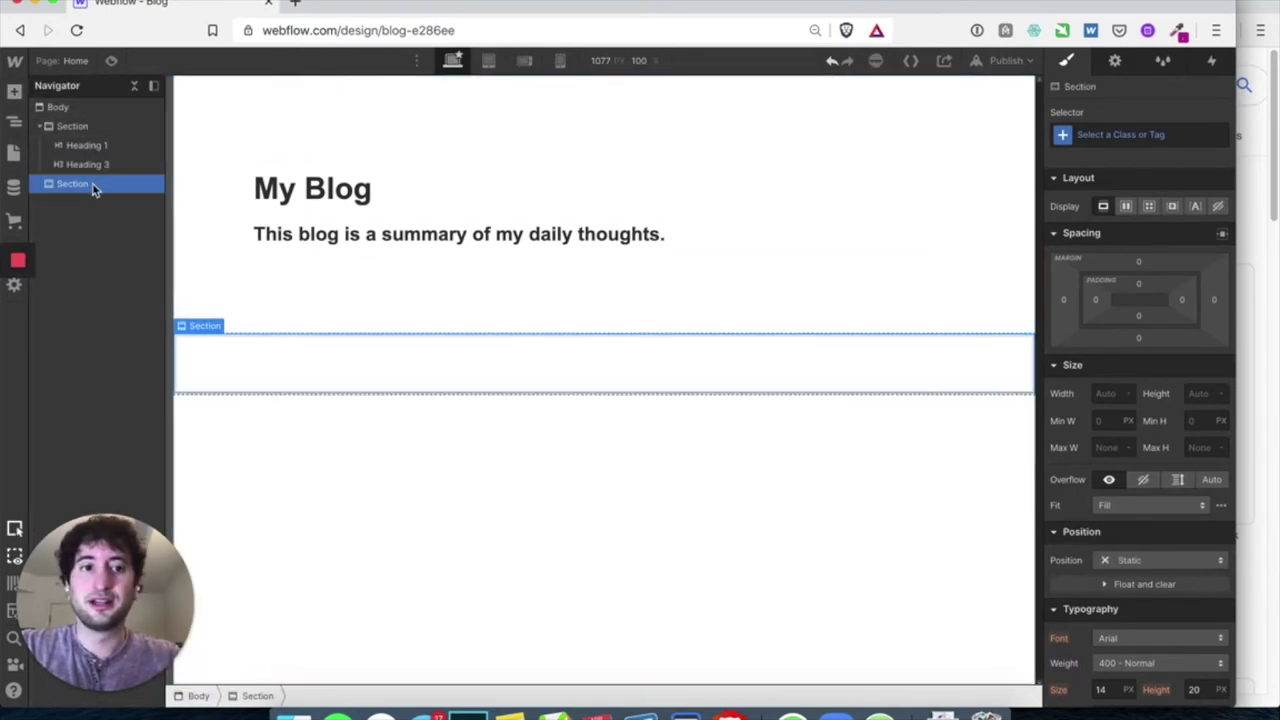
pyautogui.click(86, 128)
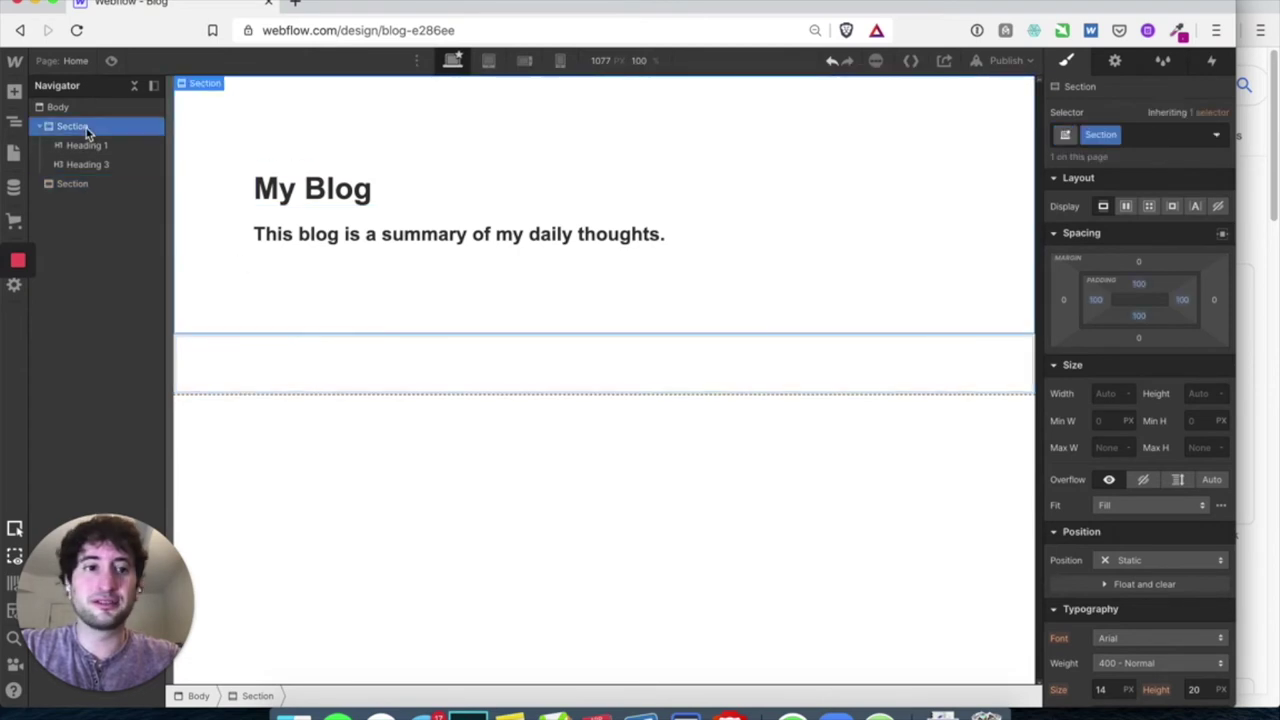
# Step: Rename the class of the section containing the My Blog heading to "Blog Section"
pyautogui.click(93, 185)
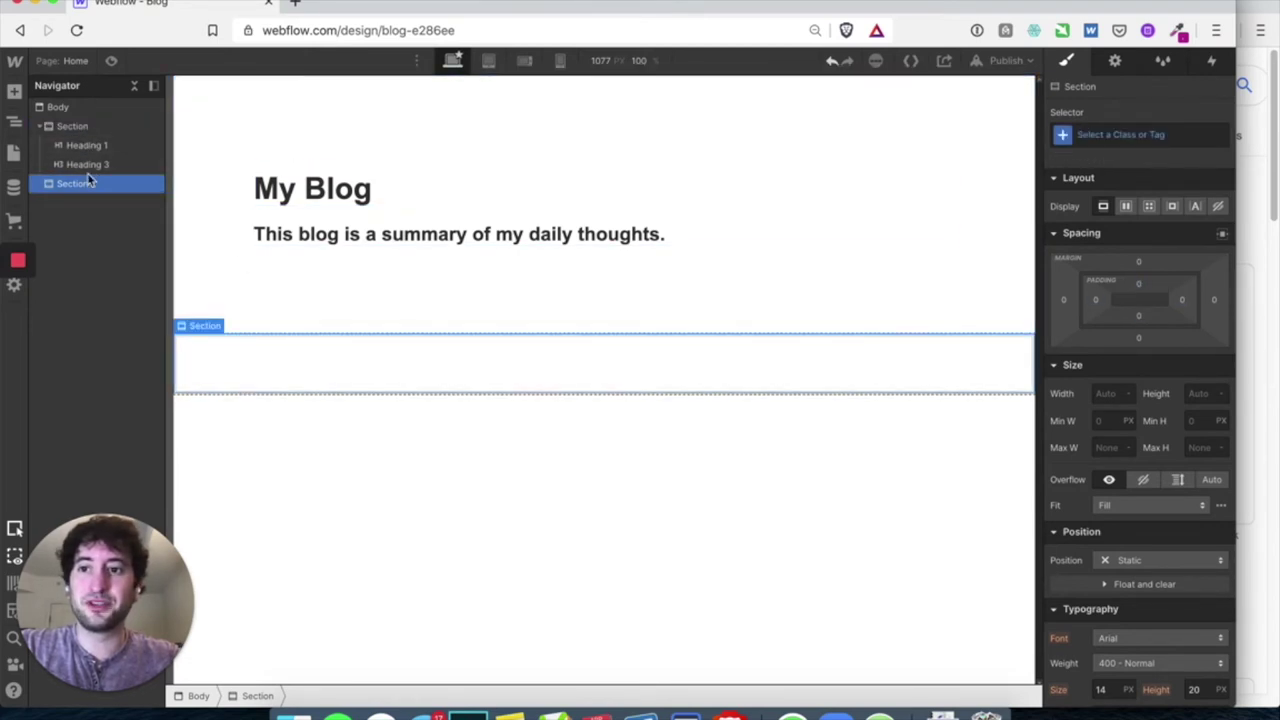
pyautogui.click(80, 142)
pyautogui.click(80, 126)
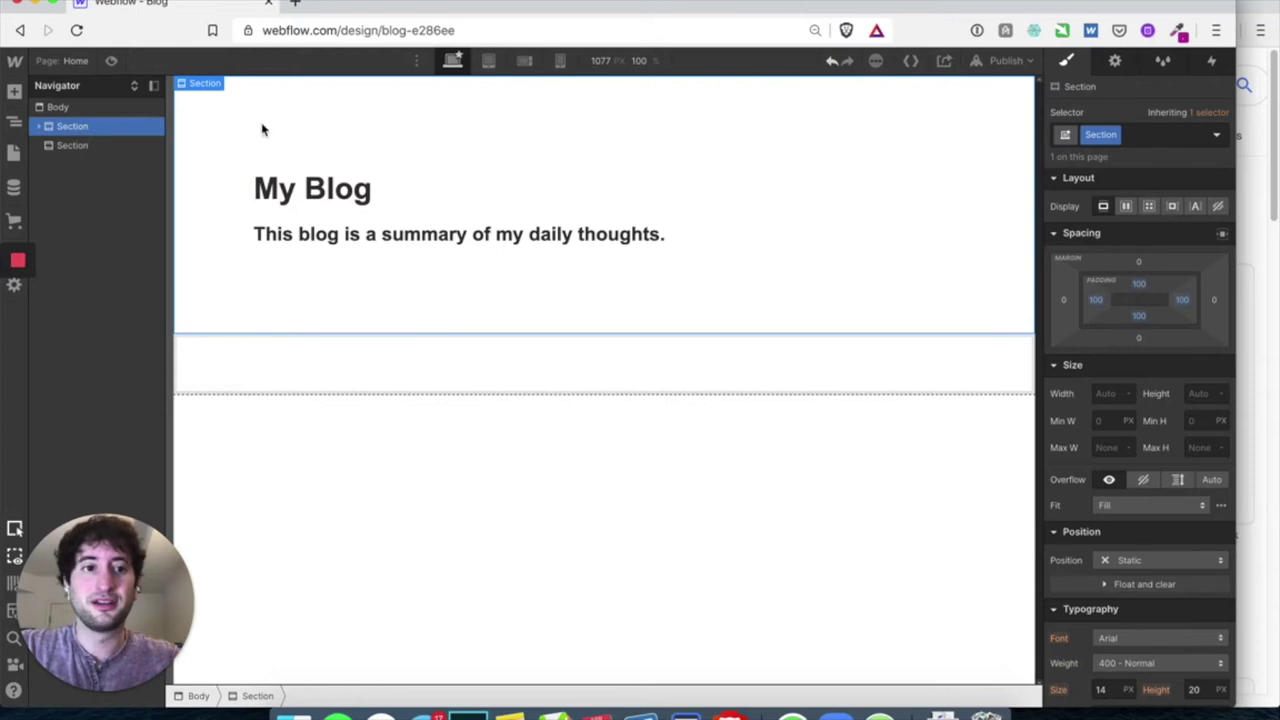
pyautogui.click(1115, 136)
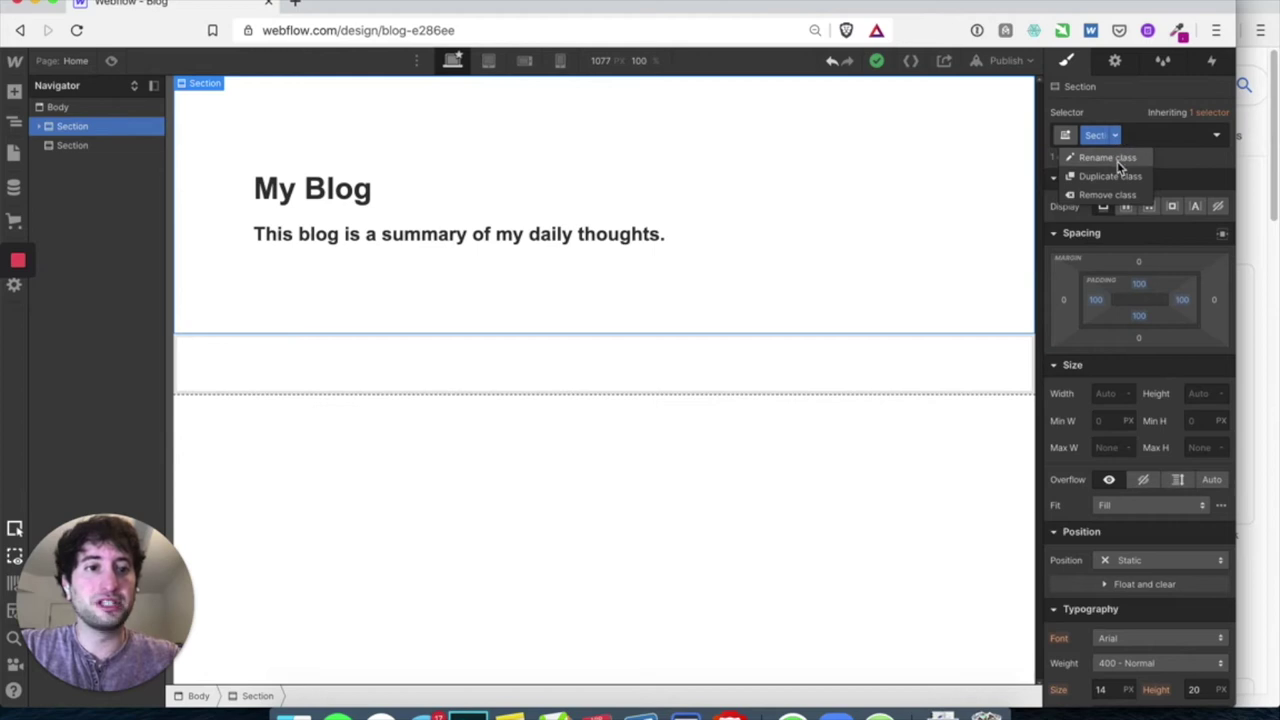
pyautogui.click(1117, 161)
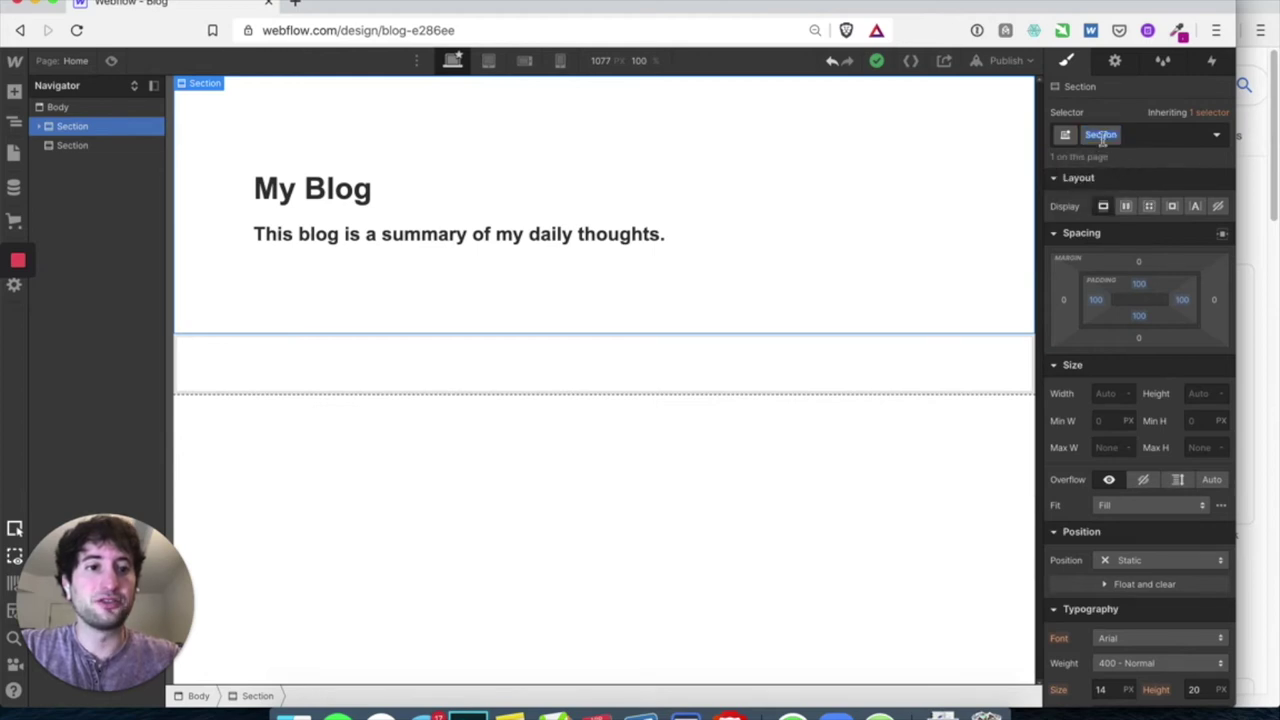
pyautogui.click(1115, 135)
pyautogui.click(1117, 161)
pyautogui.write('Blog Section')
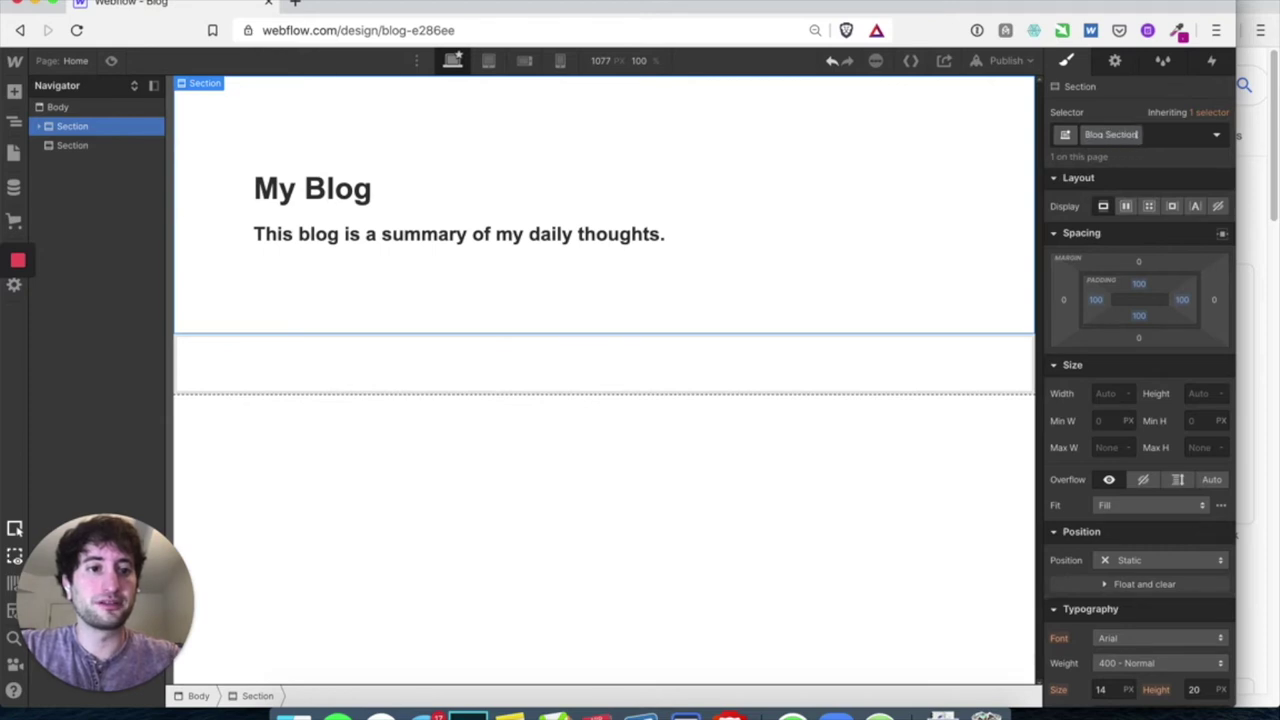
pyautogui.press('Return')
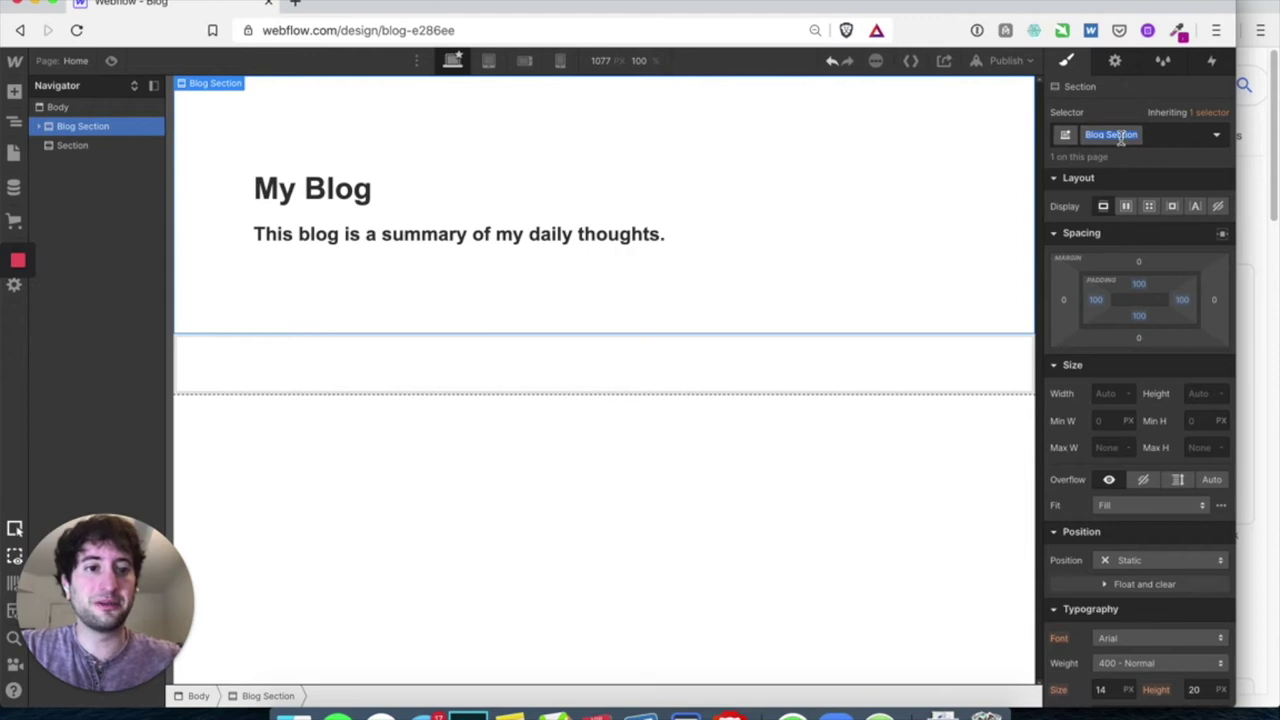
# Step: Rename the heading section's class to "Padding Section"
pyautogui.write('Padding Section')
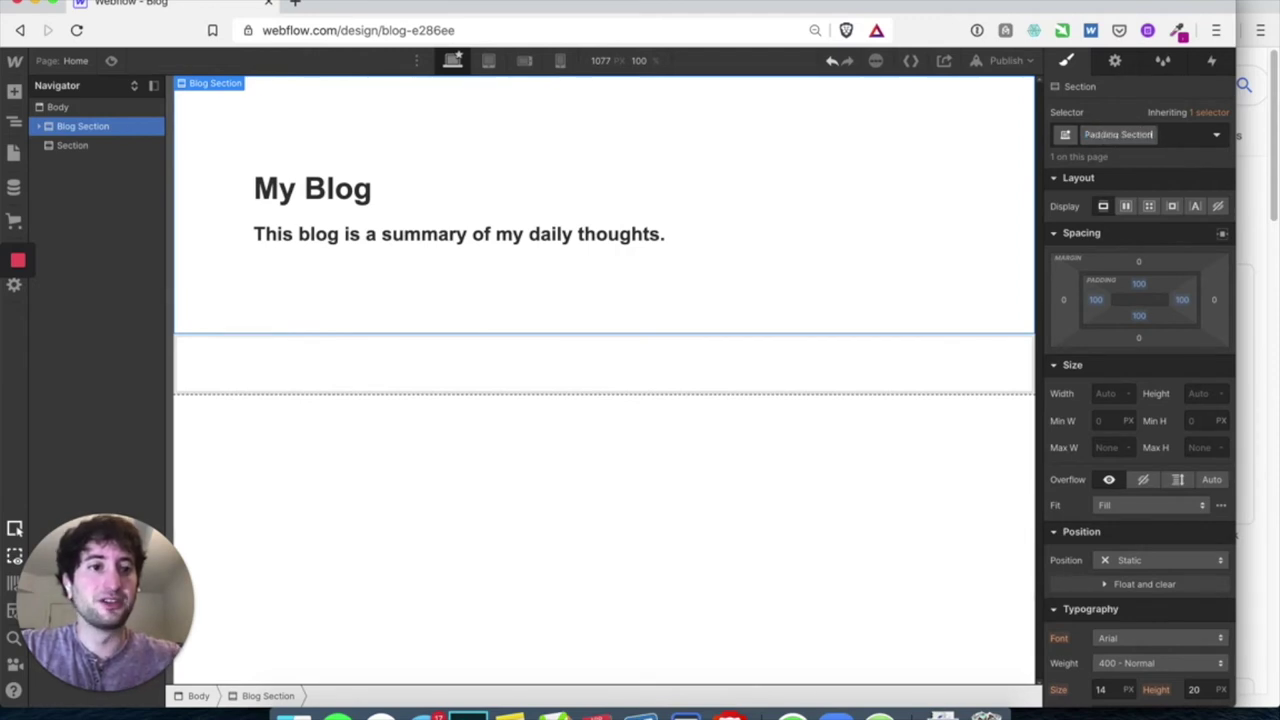
pyautogui.press('Return')
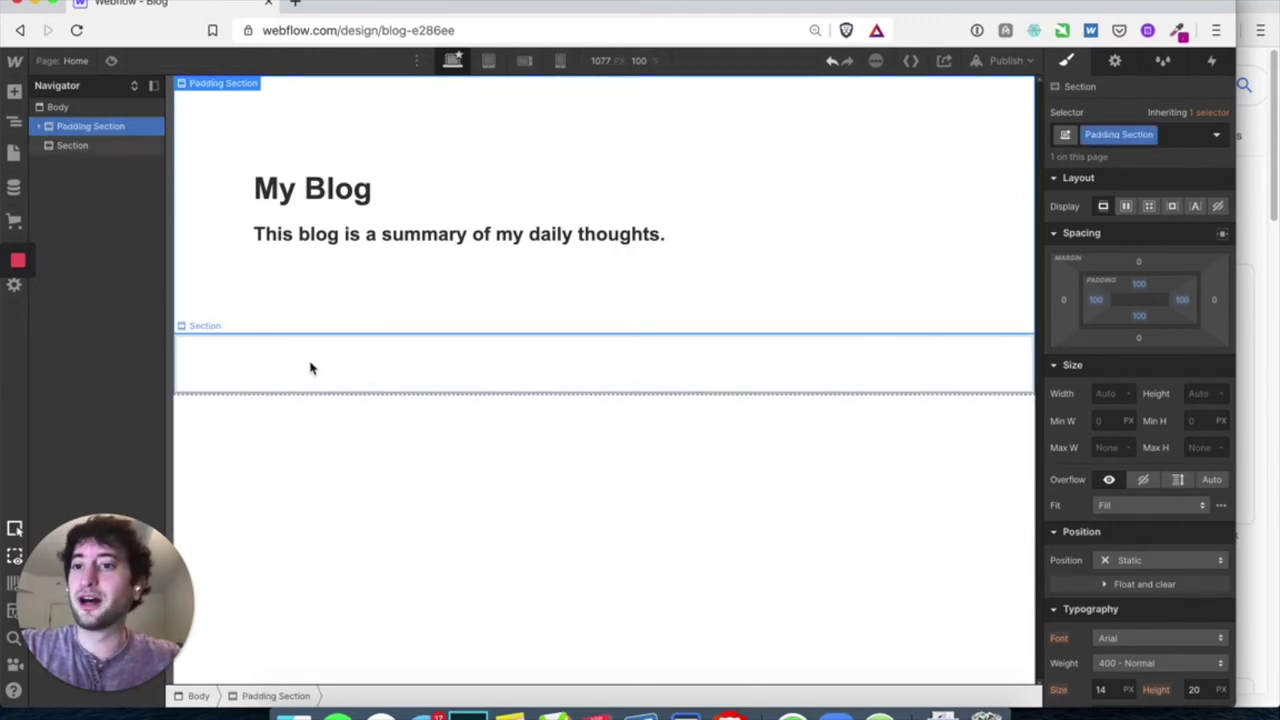
# Step: Add a Heading element inside the empty second section, keeping the H1 type
pyautogui.click(68, 148)
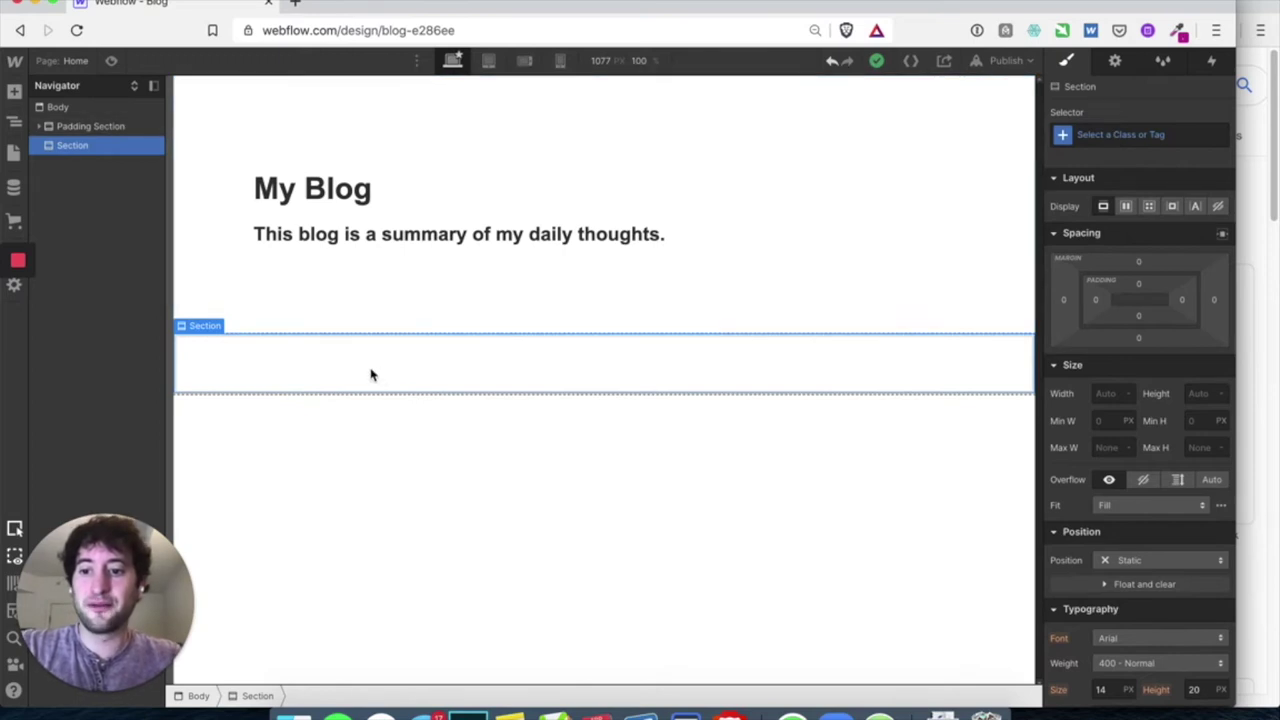
pyautogui.click(14, 93)
pyautogui.scroll(-3, 100, 330)
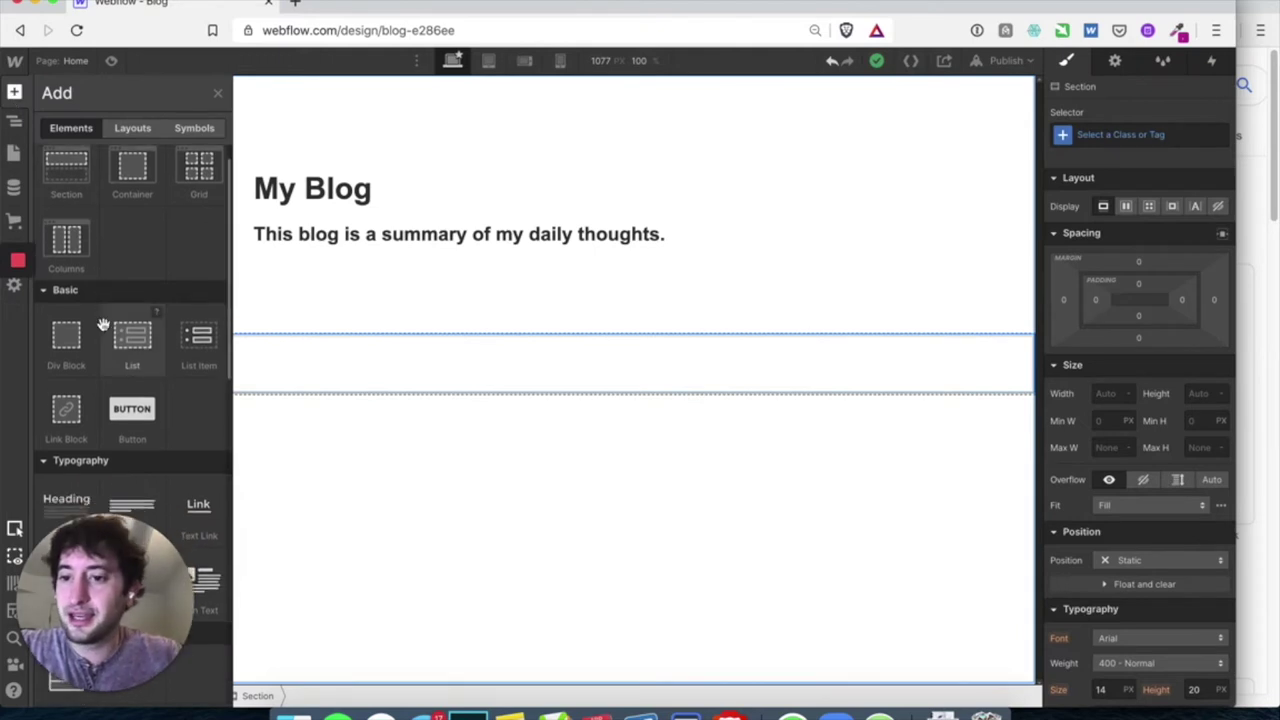
pyautogui.moveTo(84, 345); pyautogui.dragTo(260, 354)
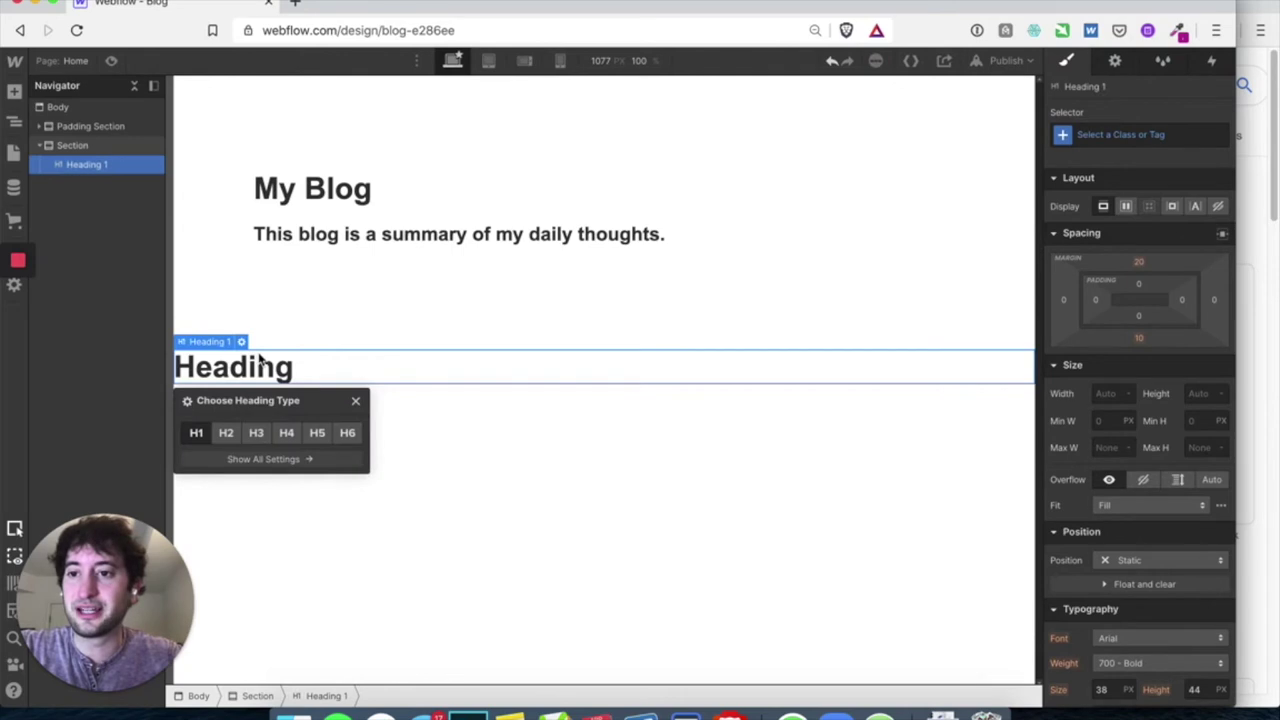
# Step: Move the new heading out below the second section and nest it back inside that section
pyautogui.moveTo(78, 165)
pyautogui.mouseDown()
pyautogui.moveTo(80, 144)
pyautogui.moveTo(80, 168)
pyautogui.mouseUp()
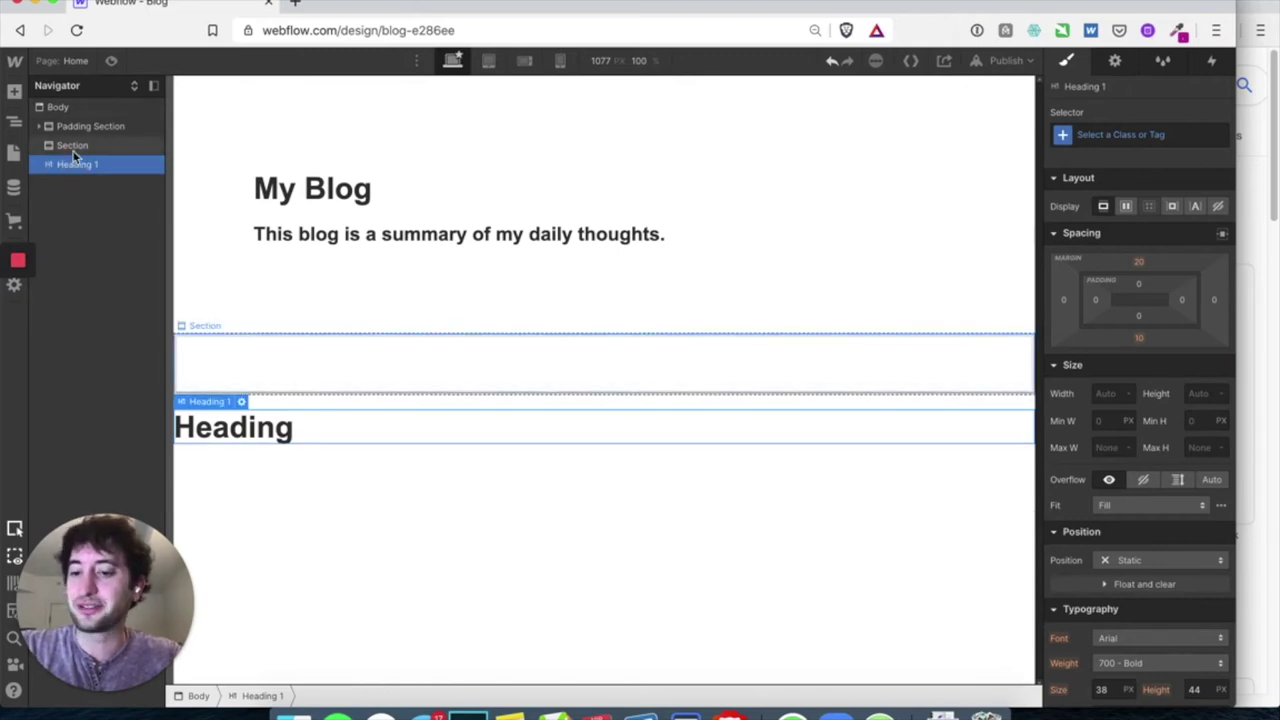
pyautogui.moveTo(86, 172)
pyautogui.mouseDown()
pyautogui.moveTo(66, 171)
pyautogui.moveTo(81, 147)
pyautogui.mouseUp()
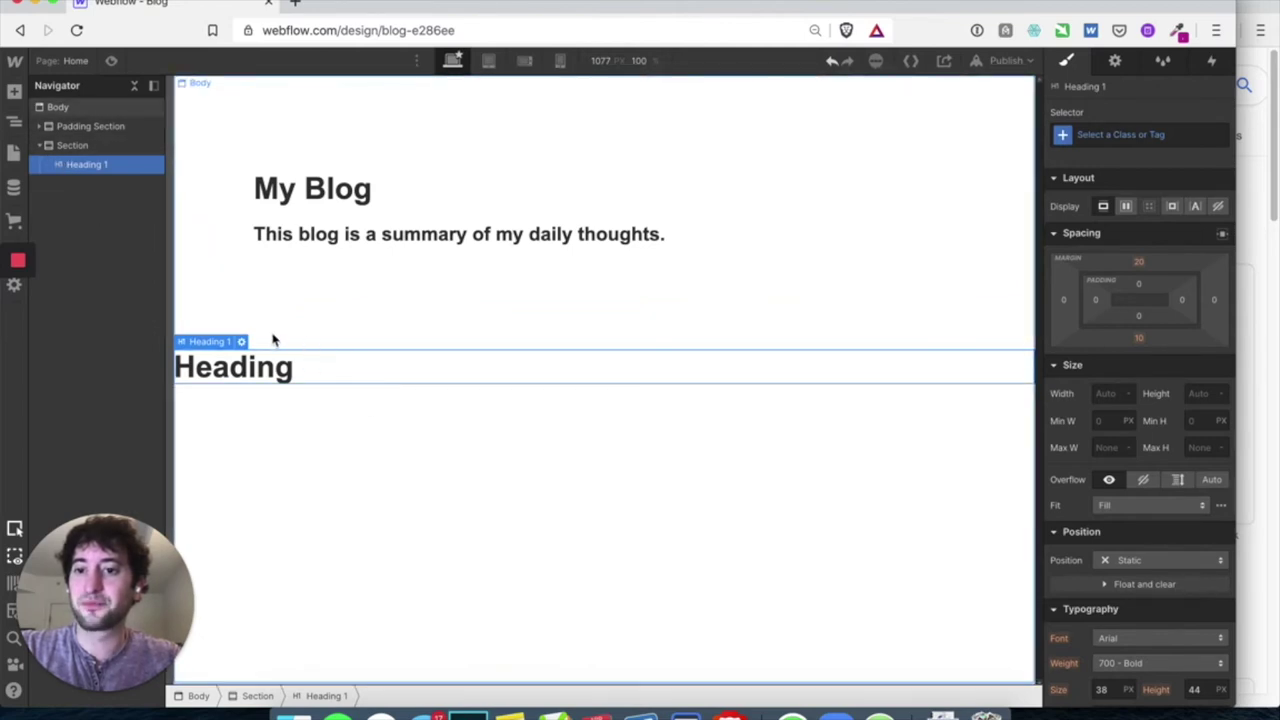
# Step: Apply the existing Padding Section class to the second section
pyautogui.click(79, 144)
pyautogui.click(91, 126)
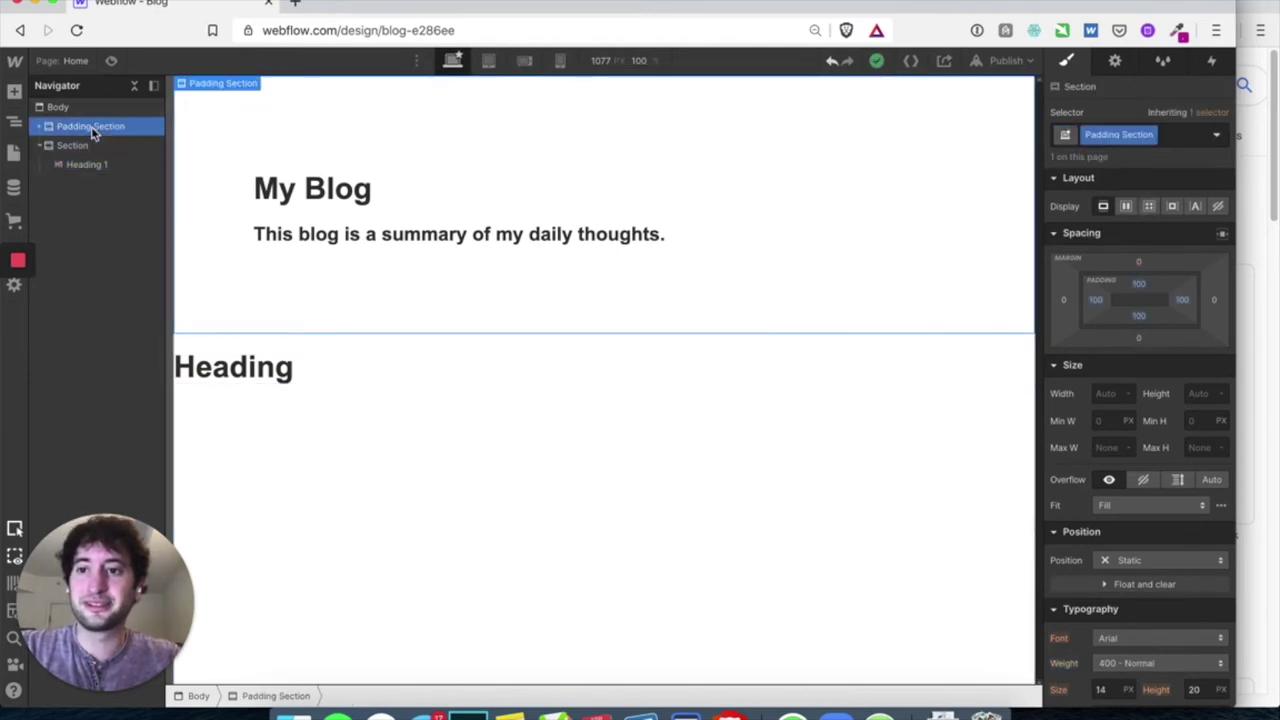
pyautogui.click(94, 144)
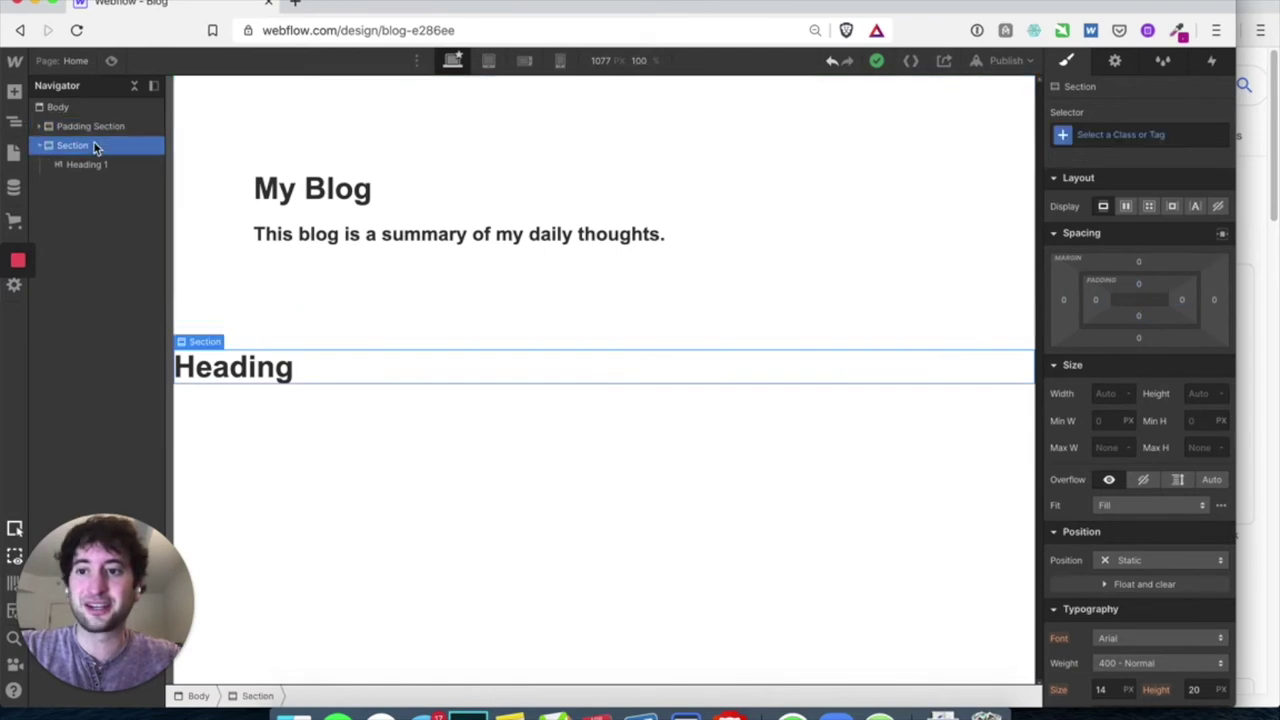
pyautogui.click(1132, 127)
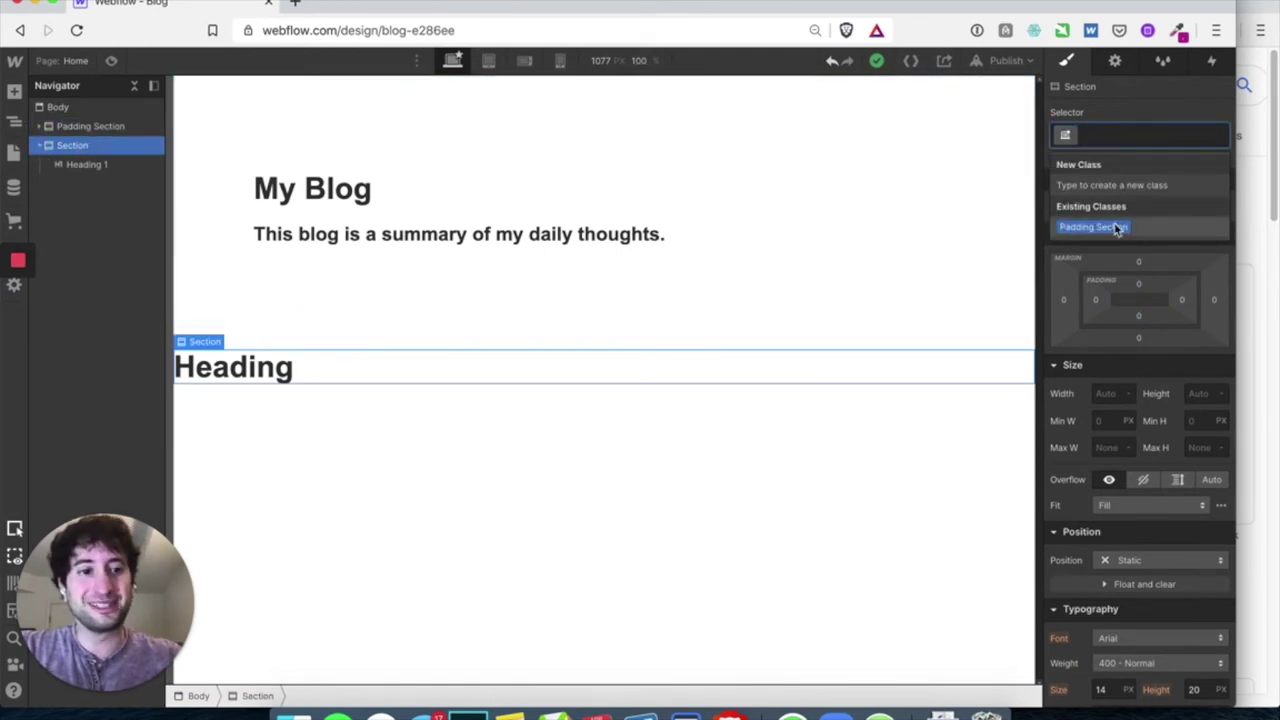
pyautogui.write('Padding')
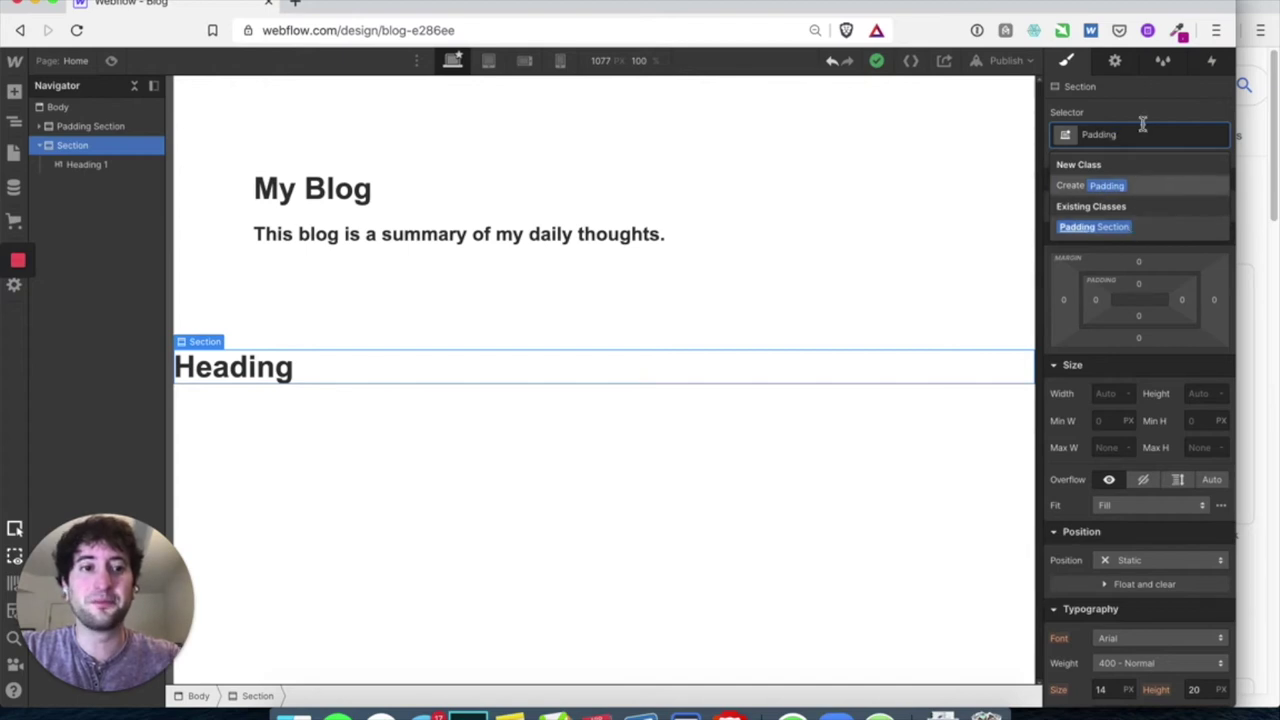
pyautogui.click(1155, 232)
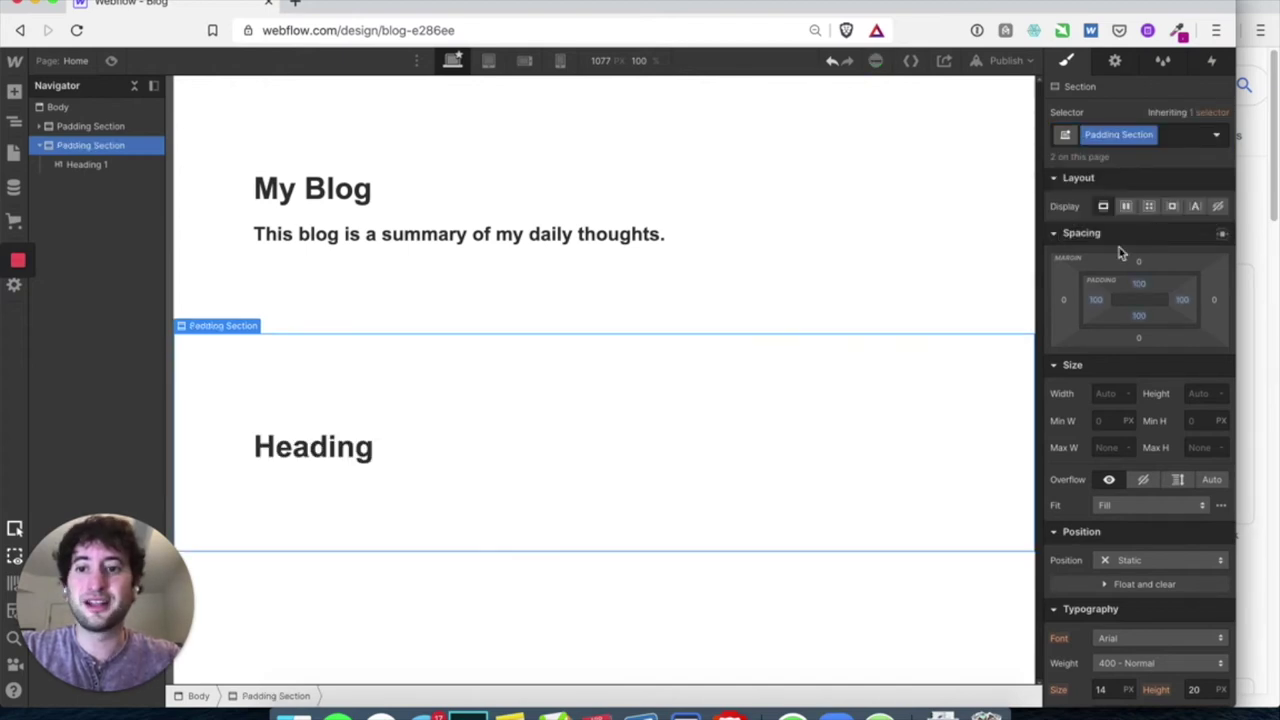
# Step: Replace the second section's placeholder heading text with "Blog Posts" and select that section
pyautogui.click(324, 452)
pyautogui.doubleClick(324, 452)
pyautogui.write('My P')
pyautogui.press('super+a')
pyautogui.write('Blog Posts')
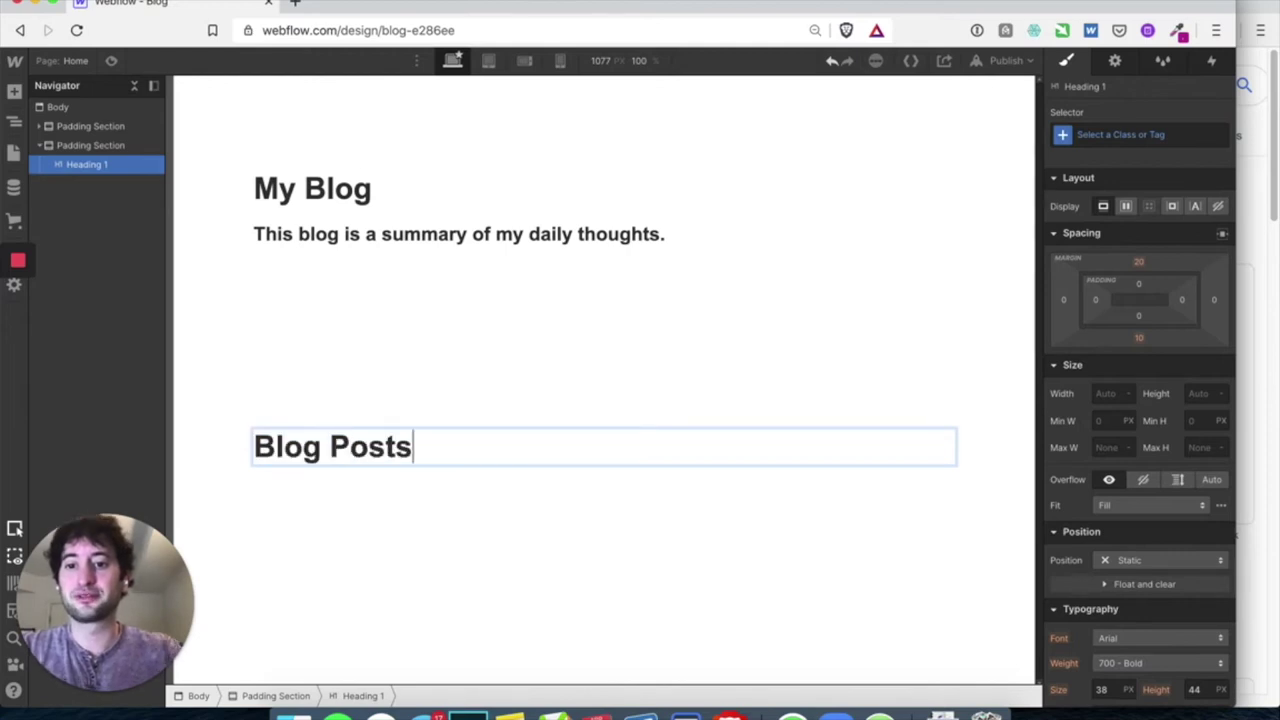
pyautogui.press('Return')
pyautogui.press('BackSpace')
pyautogui.click(308, 390)
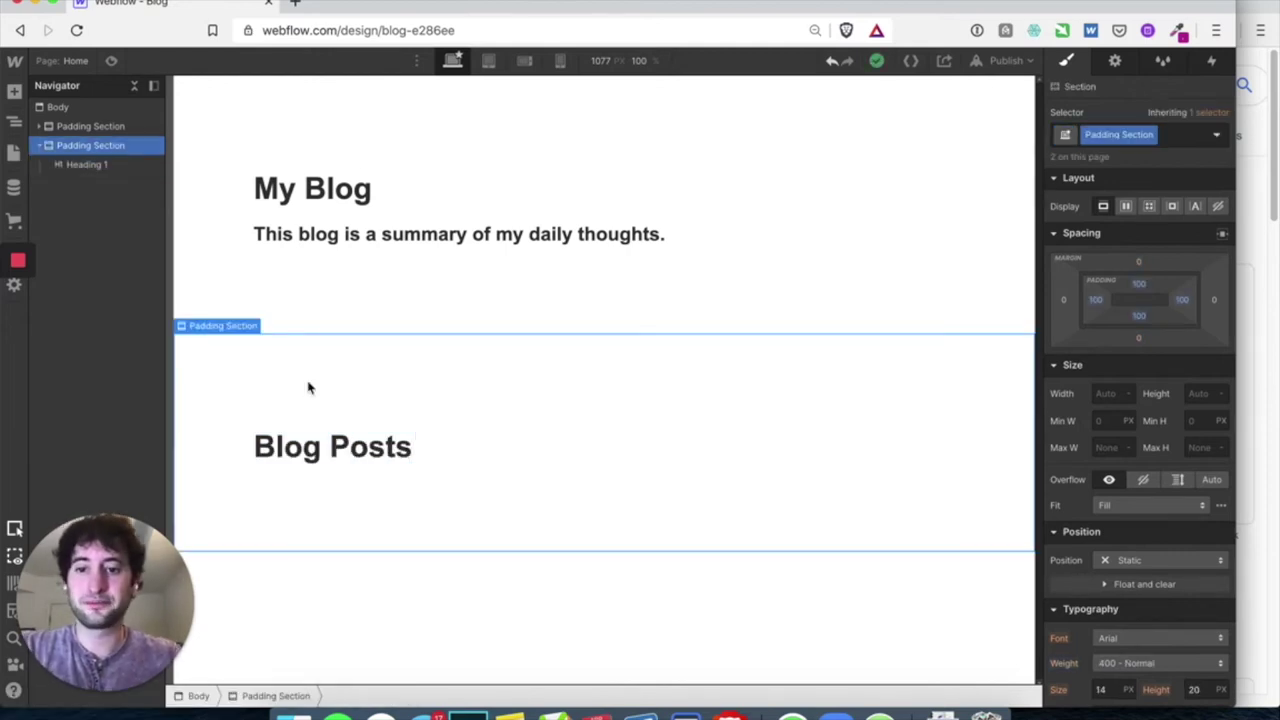
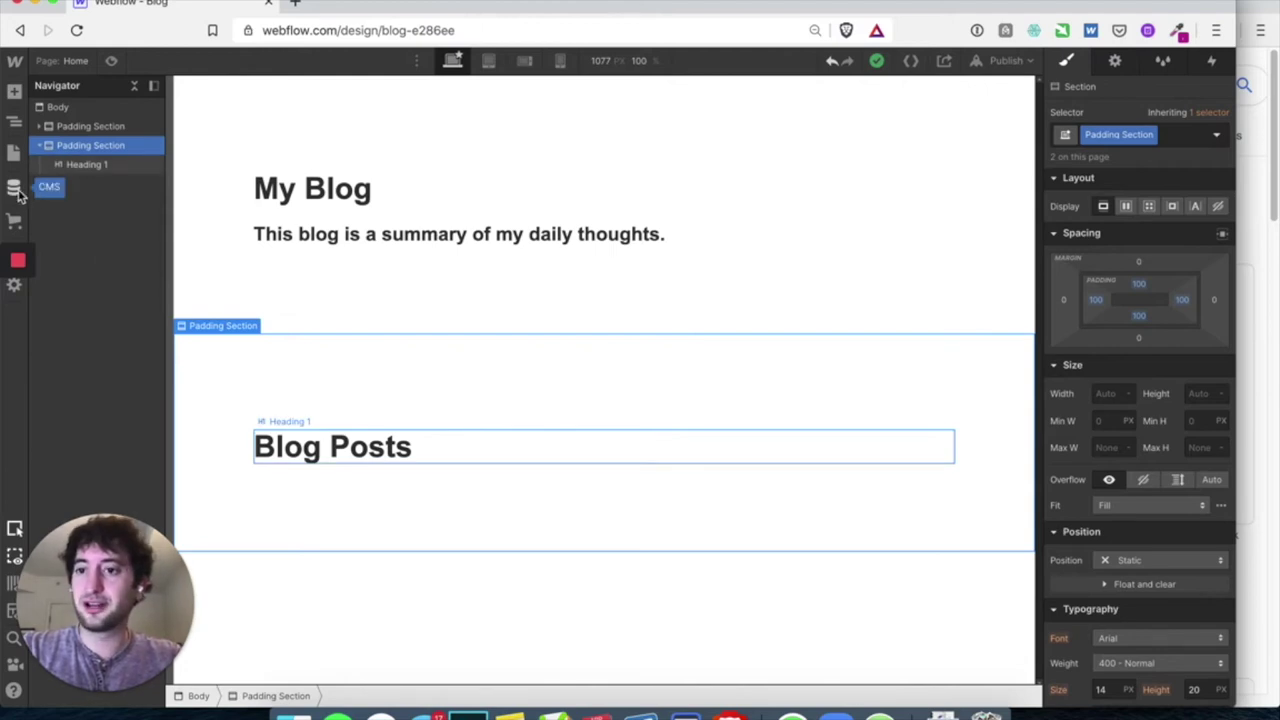
# Step: Start a new CMS collection and fill it in from the Blog Posts template
pyautogui.click(15, 189)
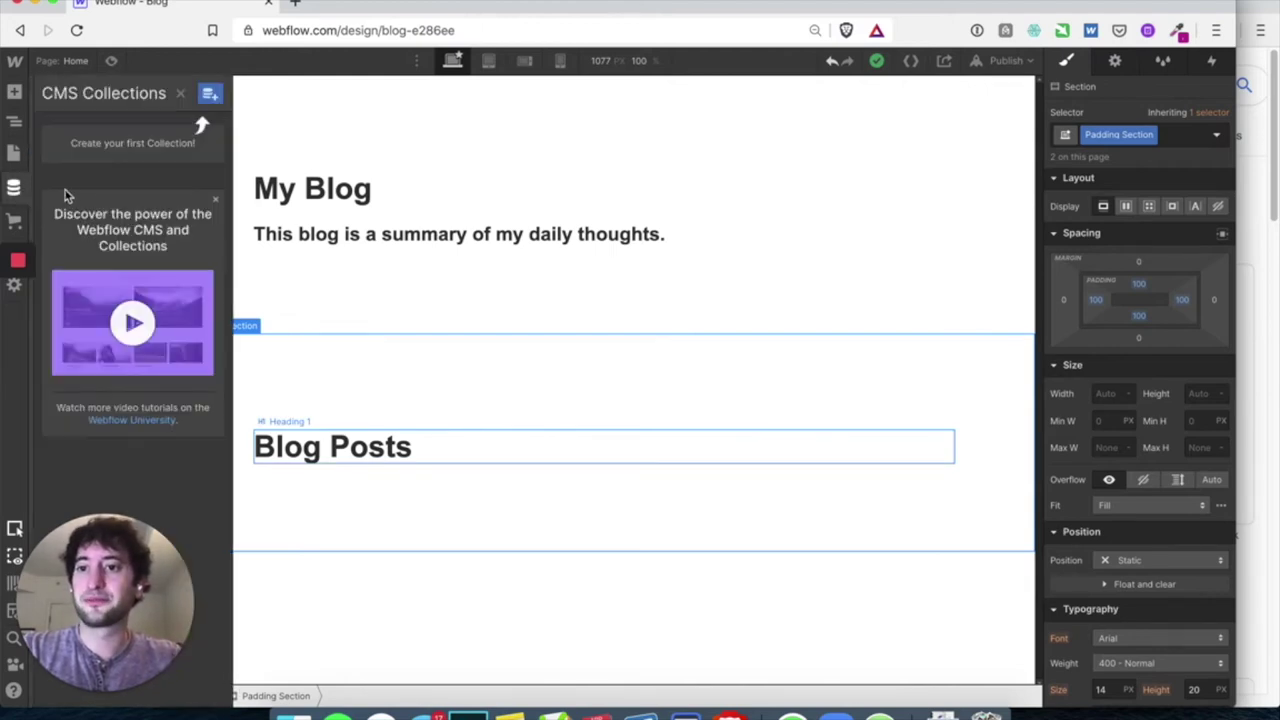
pyautogui.click(209, 97)
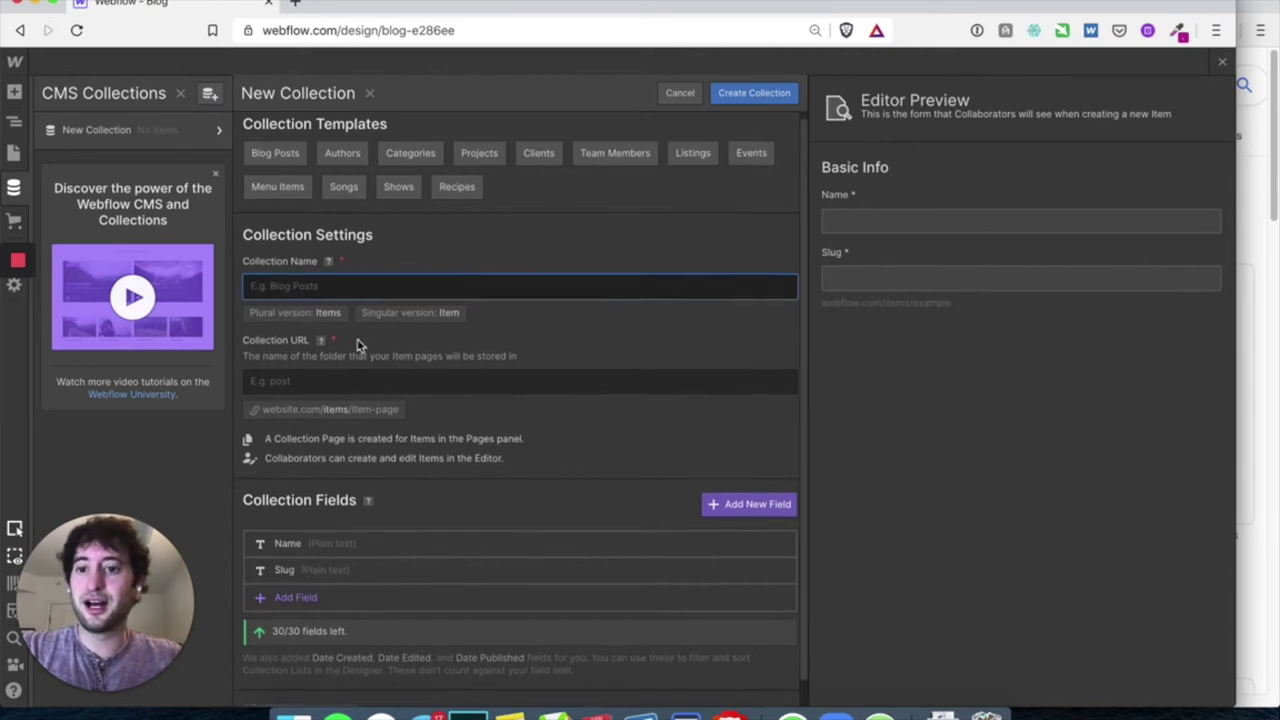
pyautogui.scroll(-1, 357, 343)
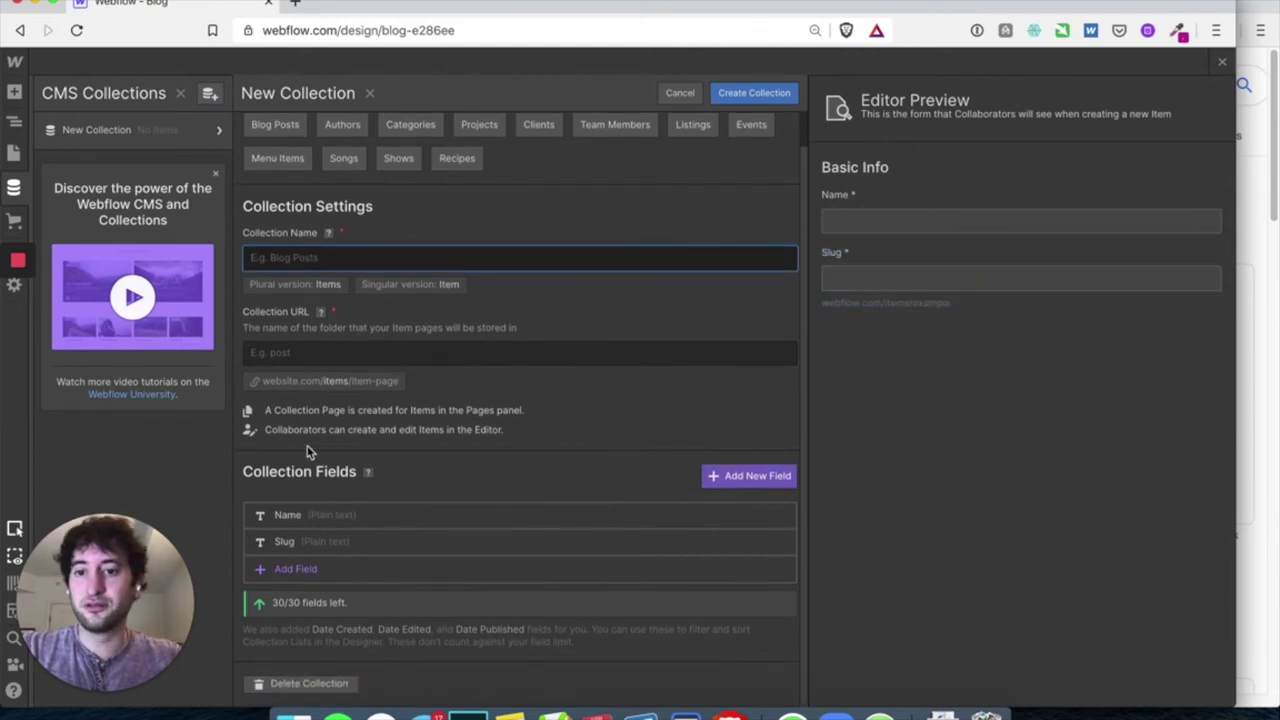
pyautogui.scroll(1, 336, 420)
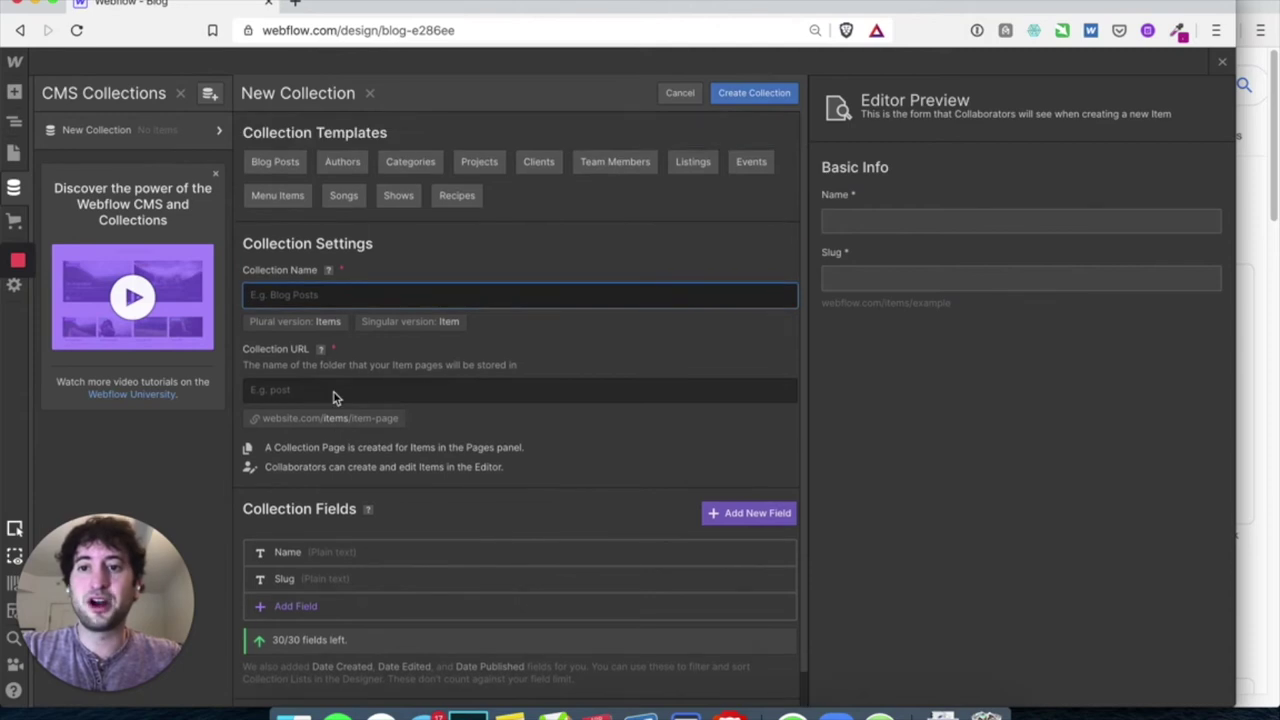
pyautogui.click(284, 166)
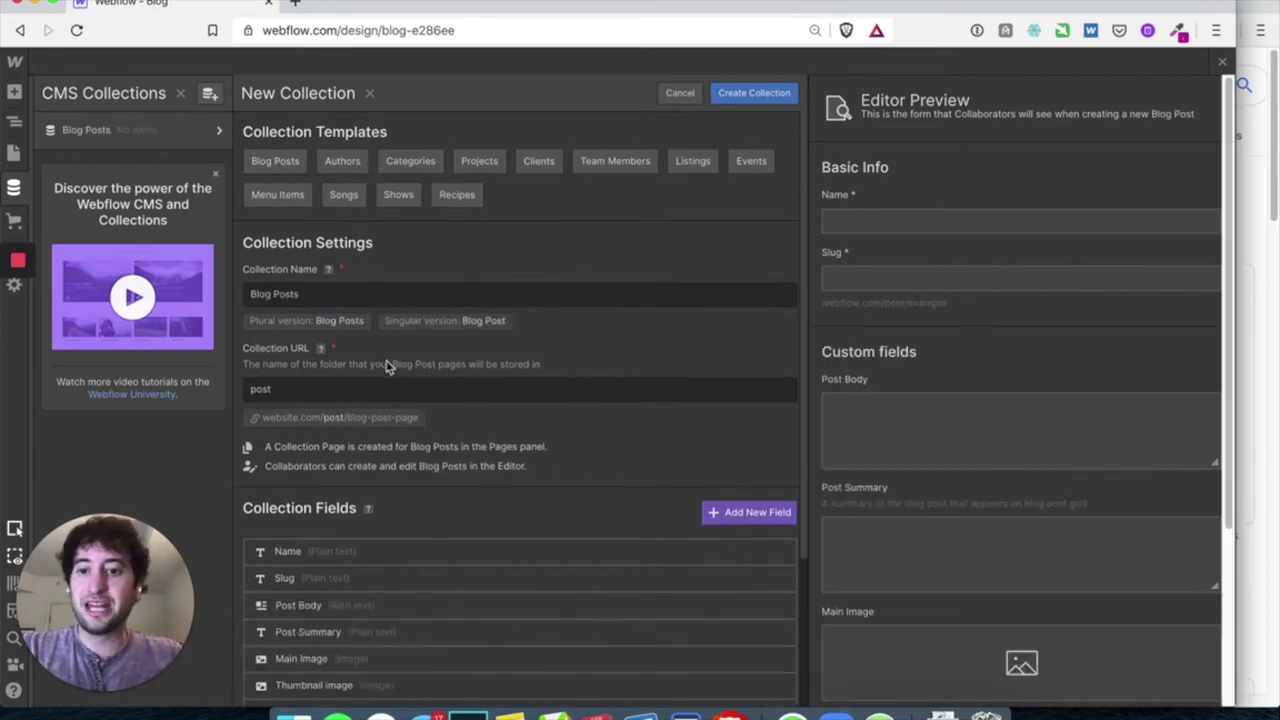
# Step: Examine the Blog Posts collection's settings and fields, and compare them with the form in the editor preview
pyautogui.scroll(-5, 388, 366)
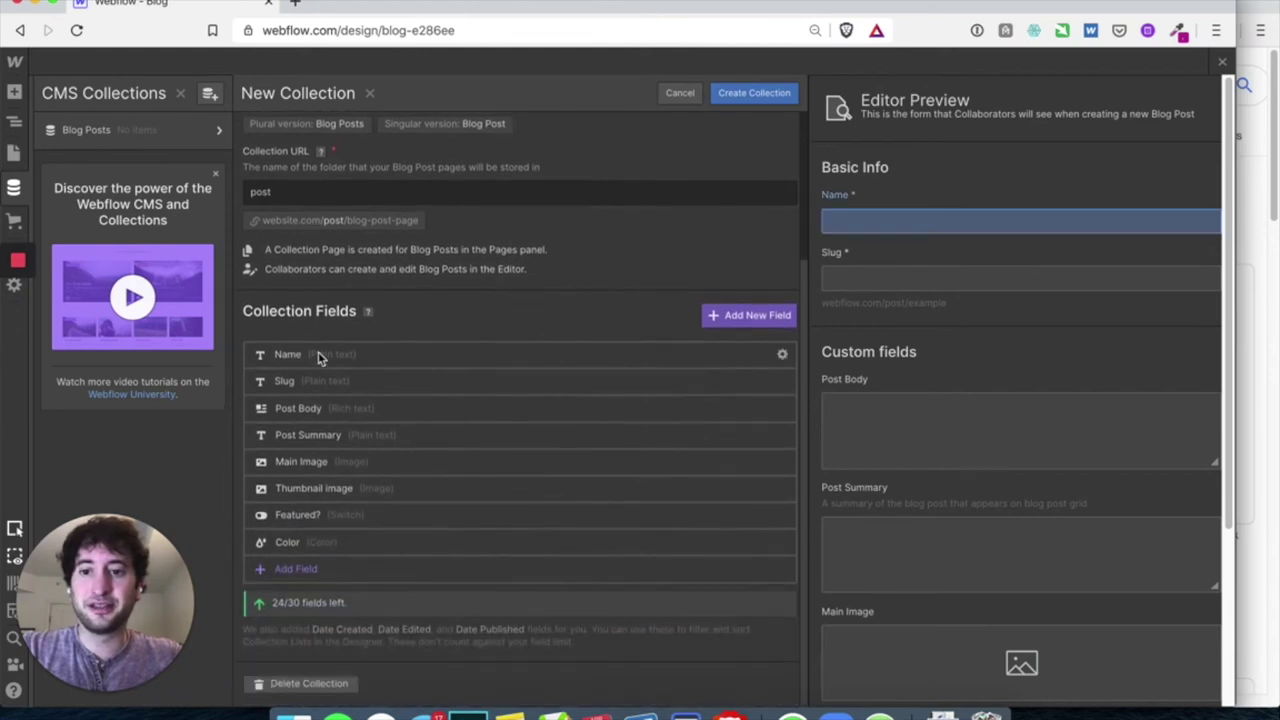
pyautogui.scroll(-2, 945, 469)
pyautogui.scroll(2, 940, 478)
pyautogui.scroll(-5, 940, 478)
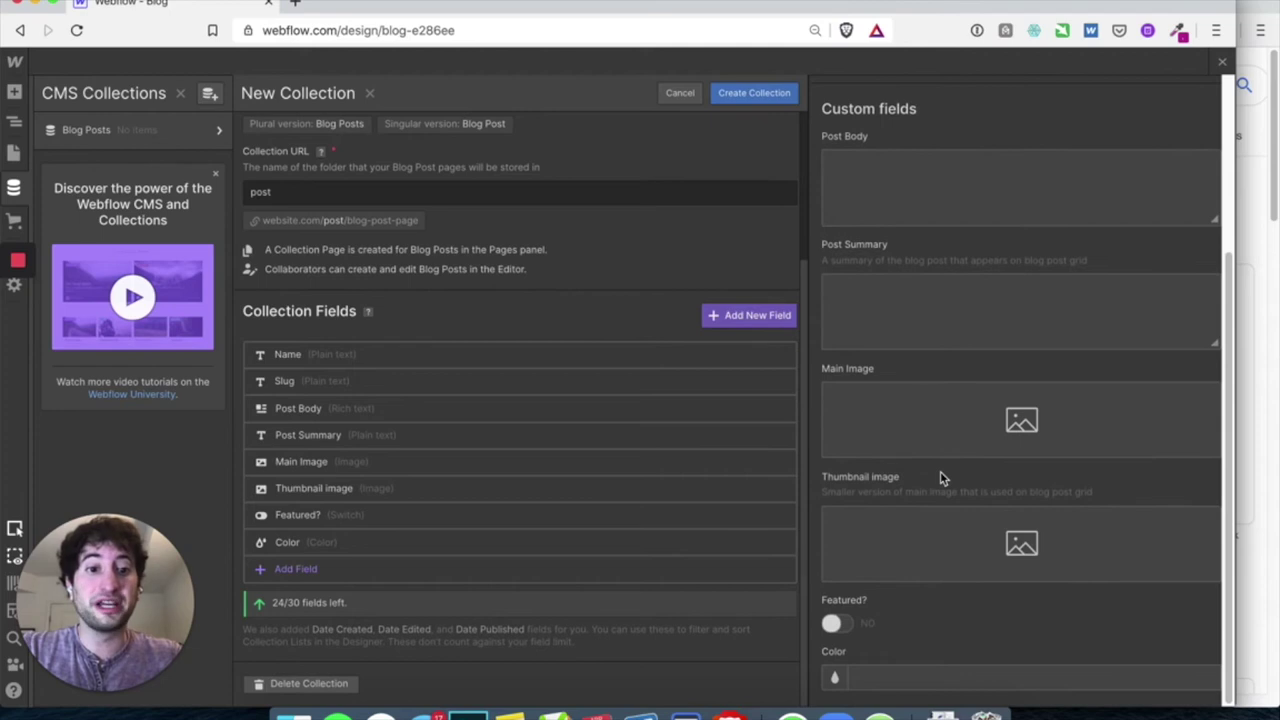
pyautogui.scroll(5, 940, 478)
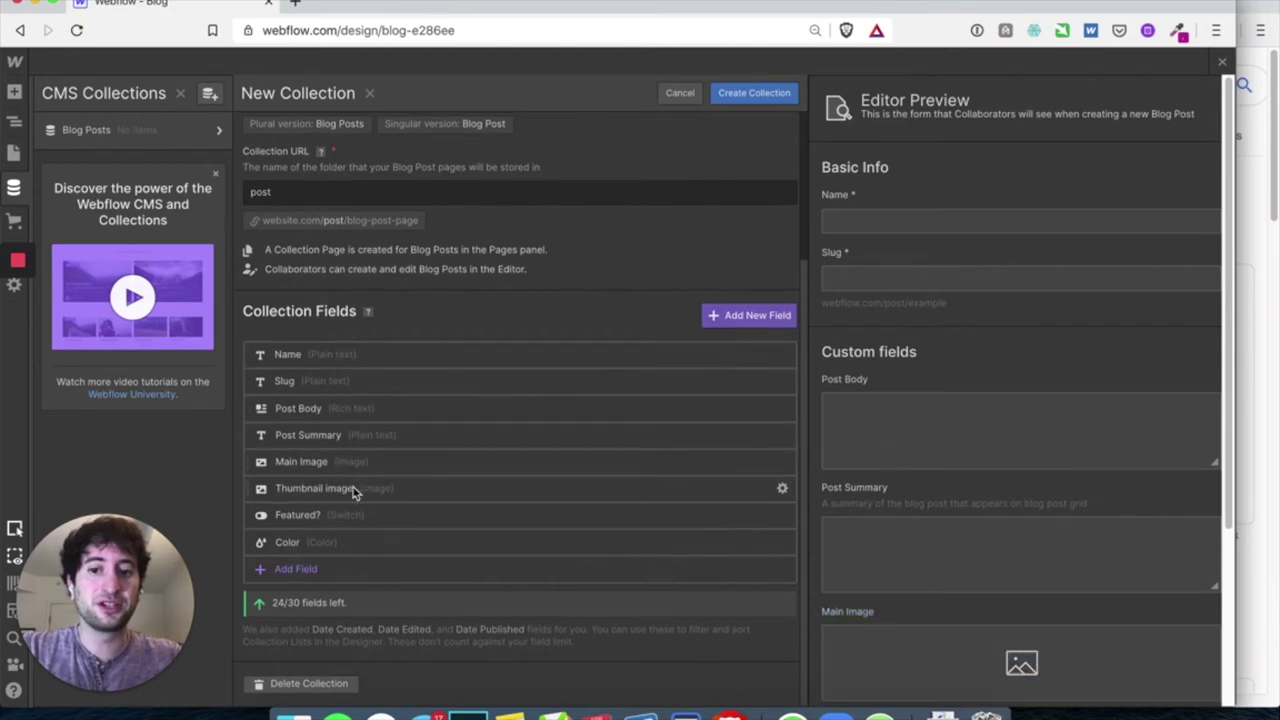
pyautogui.scroll(-5, 913, 588)
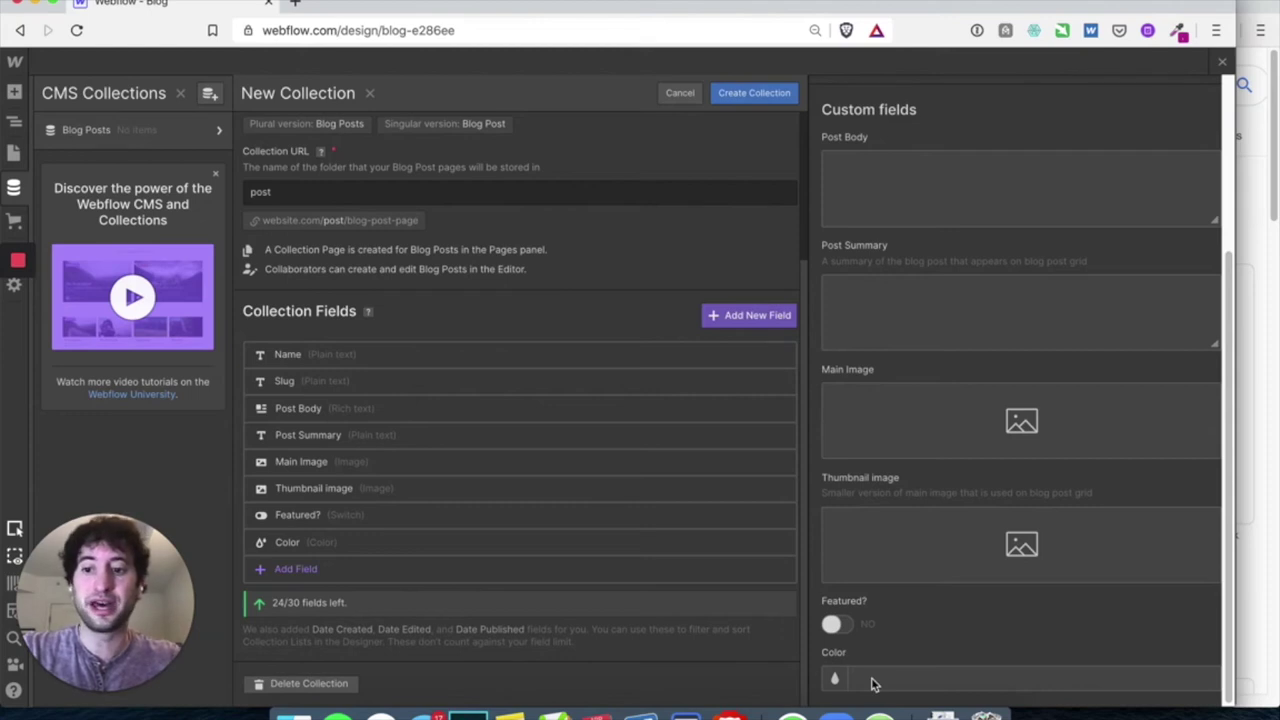
pyautogui.scroll(1, 476, 490)
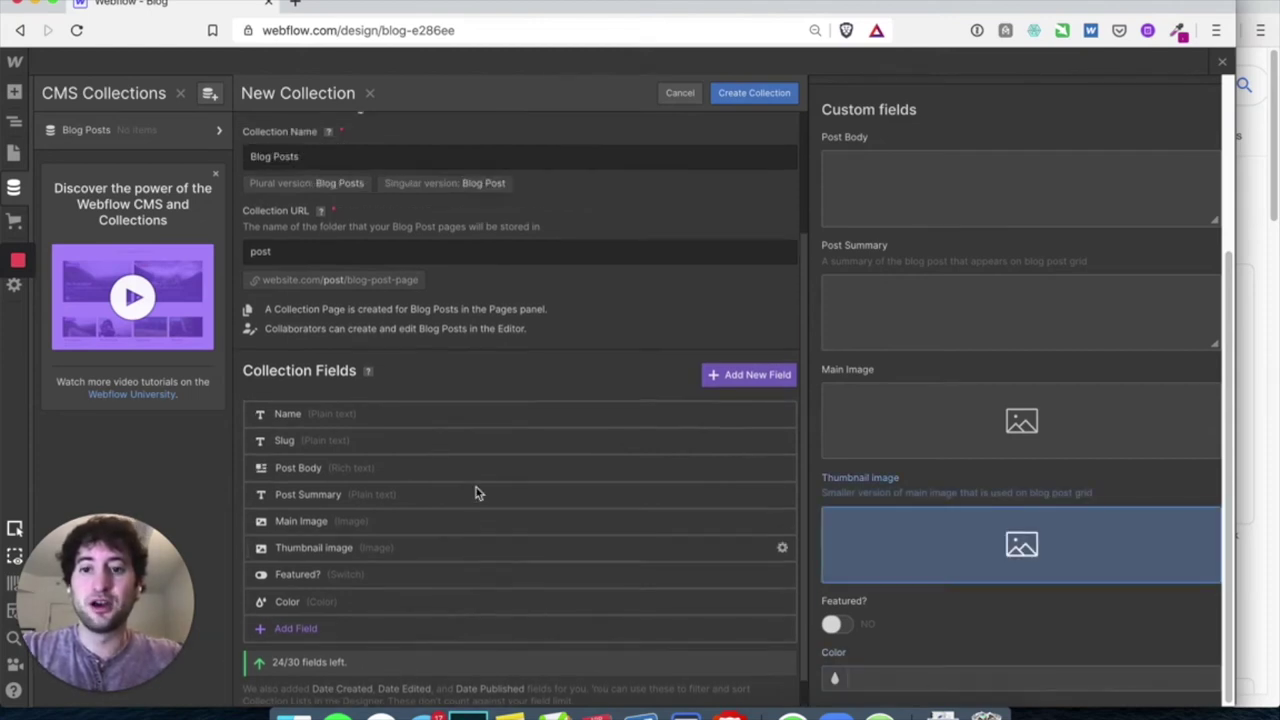
pyautogui.scroll(5, 476, 487)
pyautogui.scroll(-5, 418, 570)
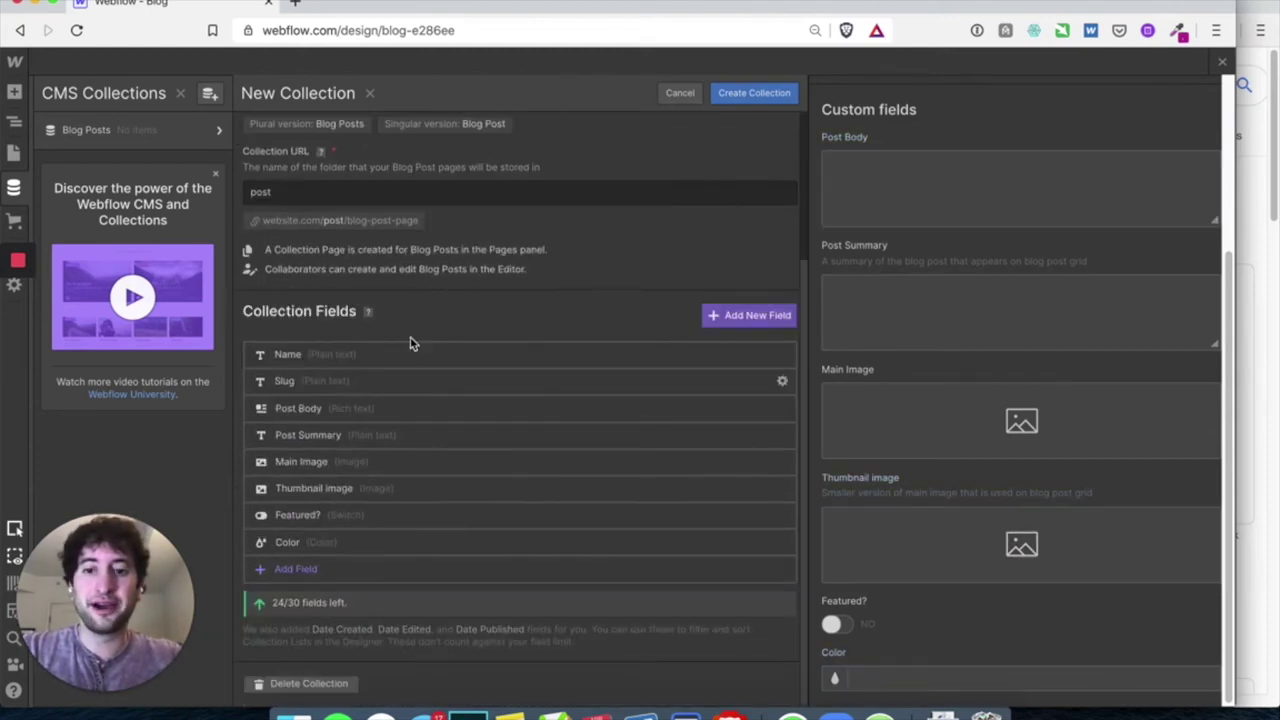
pyautogui.scroll(2, 404, 609)
pyautogui.scroll(-2, 397, 374)
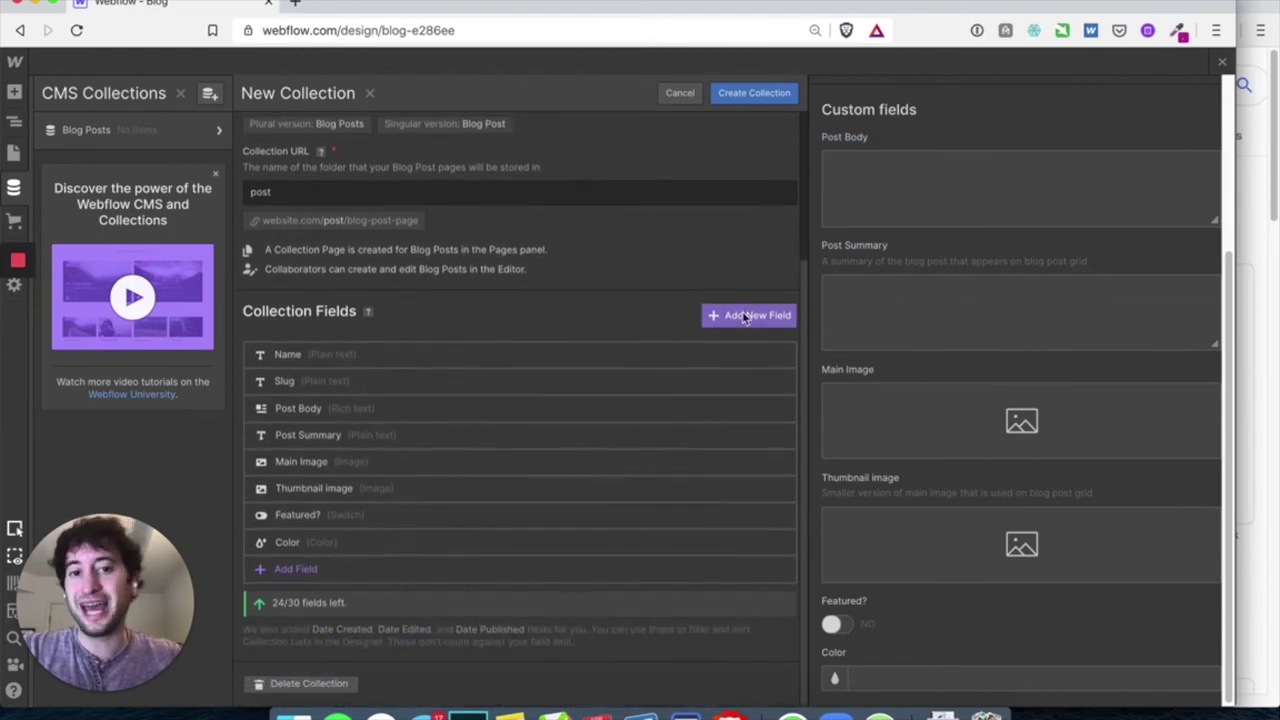
pyautogui.scroll(3, 559, 355)
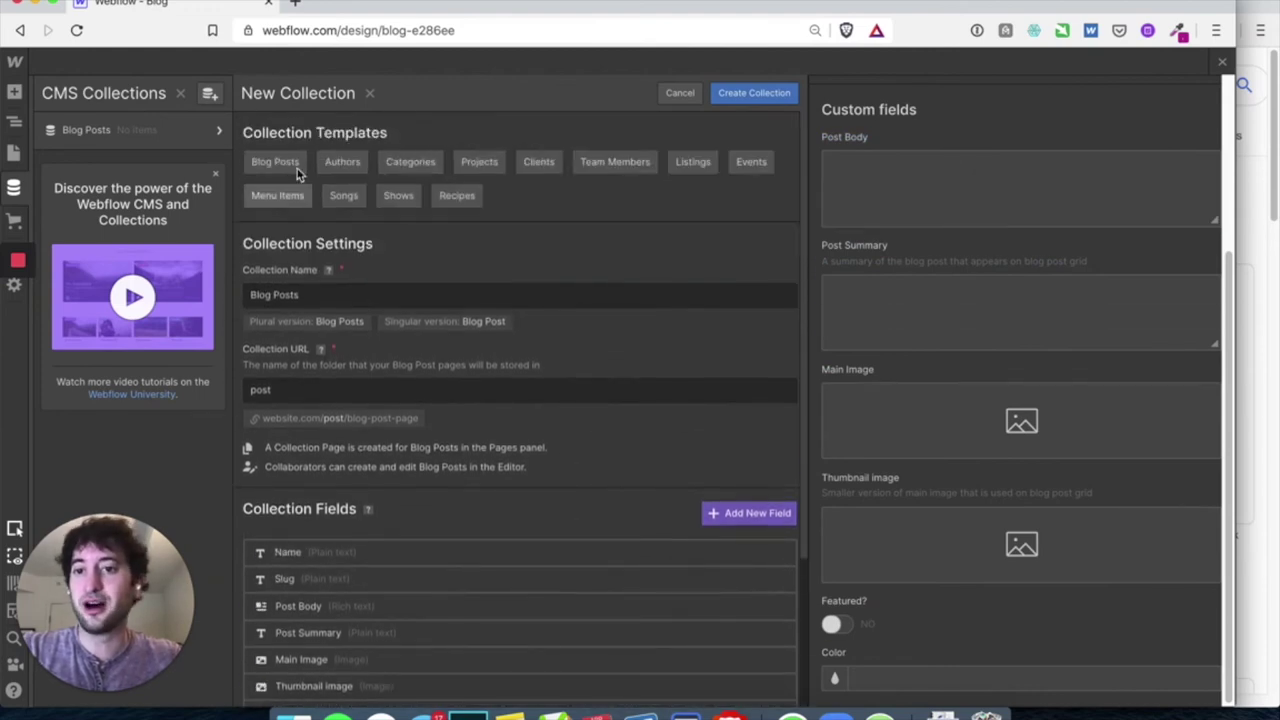
pyautogui.scroll(-3, 449, 535)
pyautogui.scroll(2, 451, 380)
pyautogui.scroll(-2, 434, 423)
pyautogui.scroll(3, 463, 443)
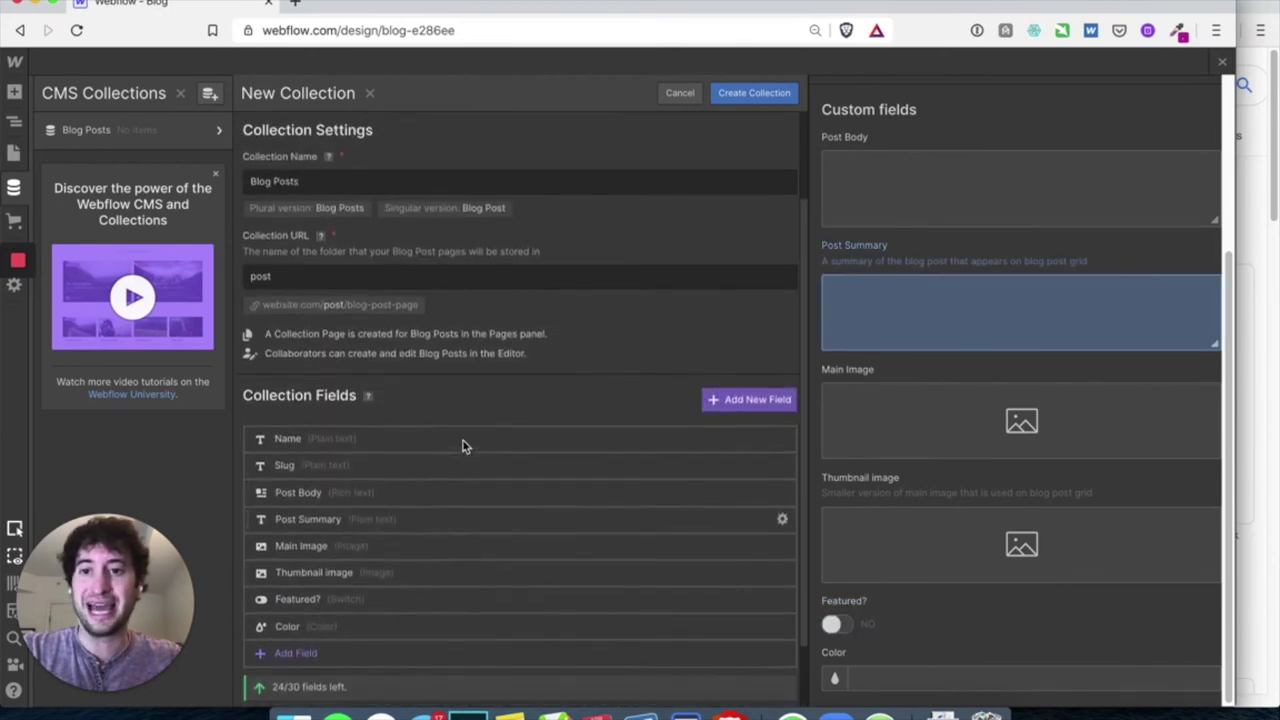
# Step: Create the Blog Posts collection with the template's settings and fields
pyautogui.click(755, 95)
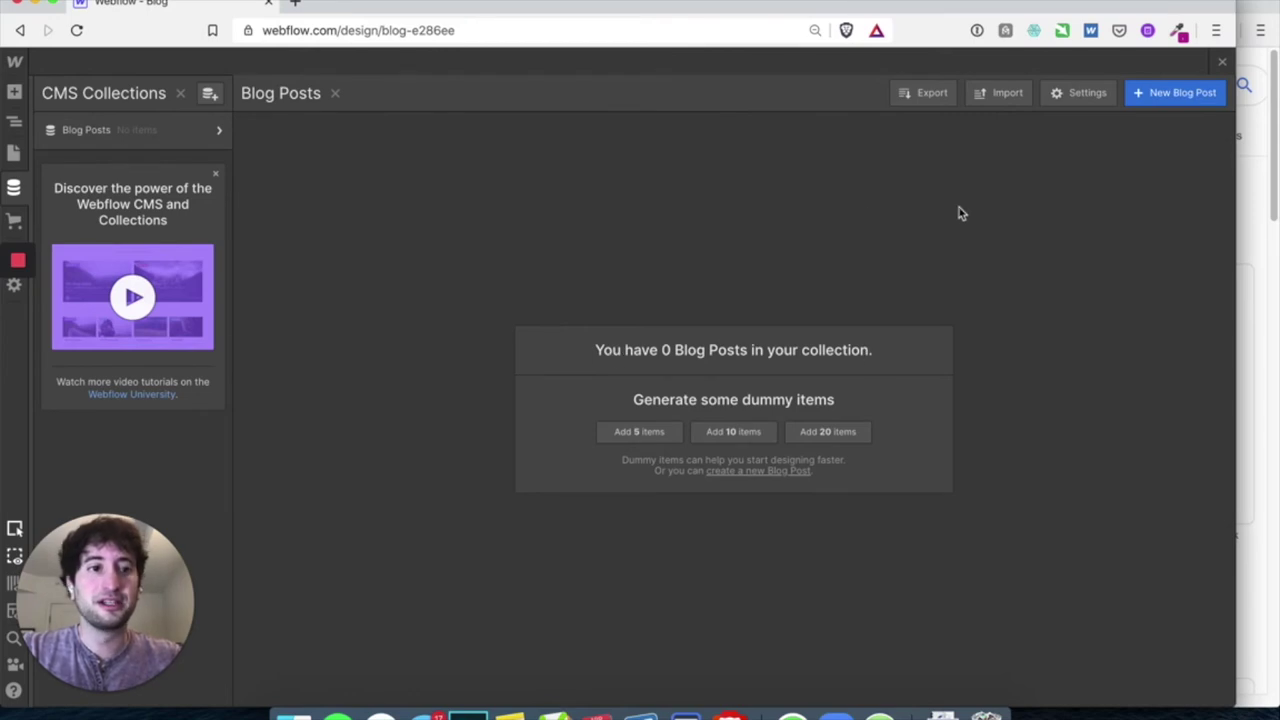
# Step: Review the fields of a blank new blog post form and discard the draft
pyautogui.click(1163, 95)
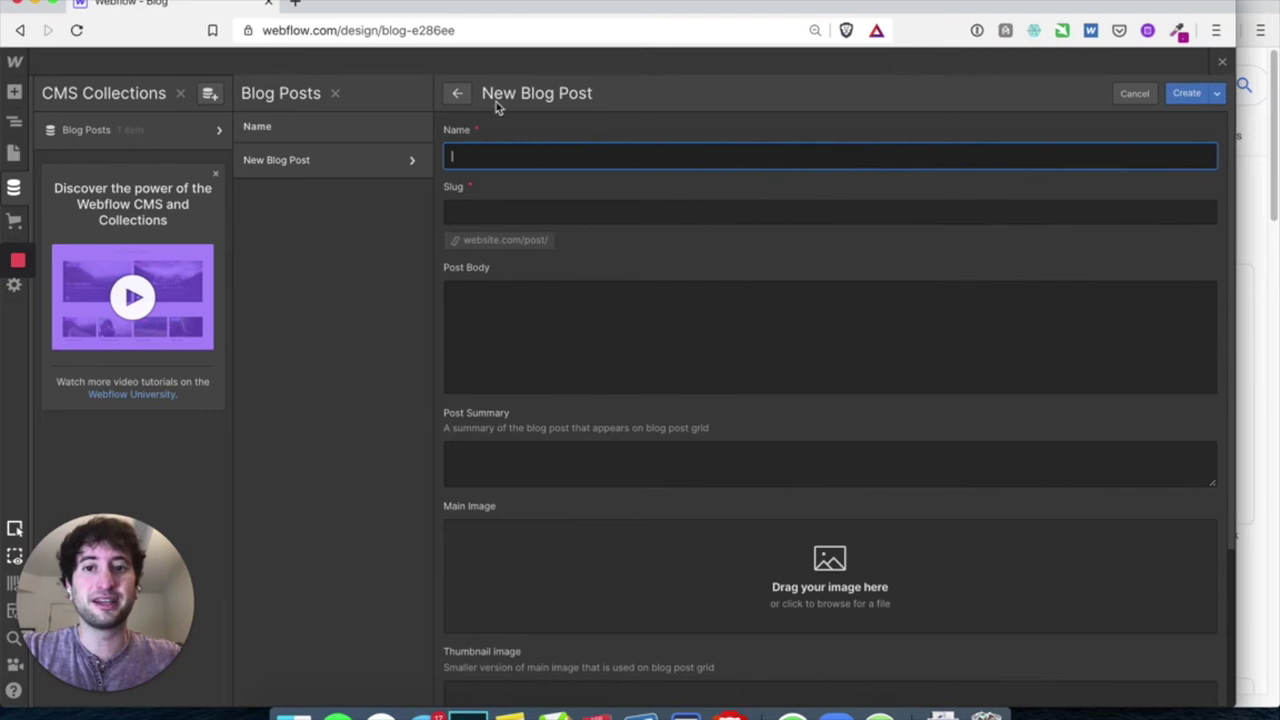
pyautogui.scroll(-5, 565, 245)
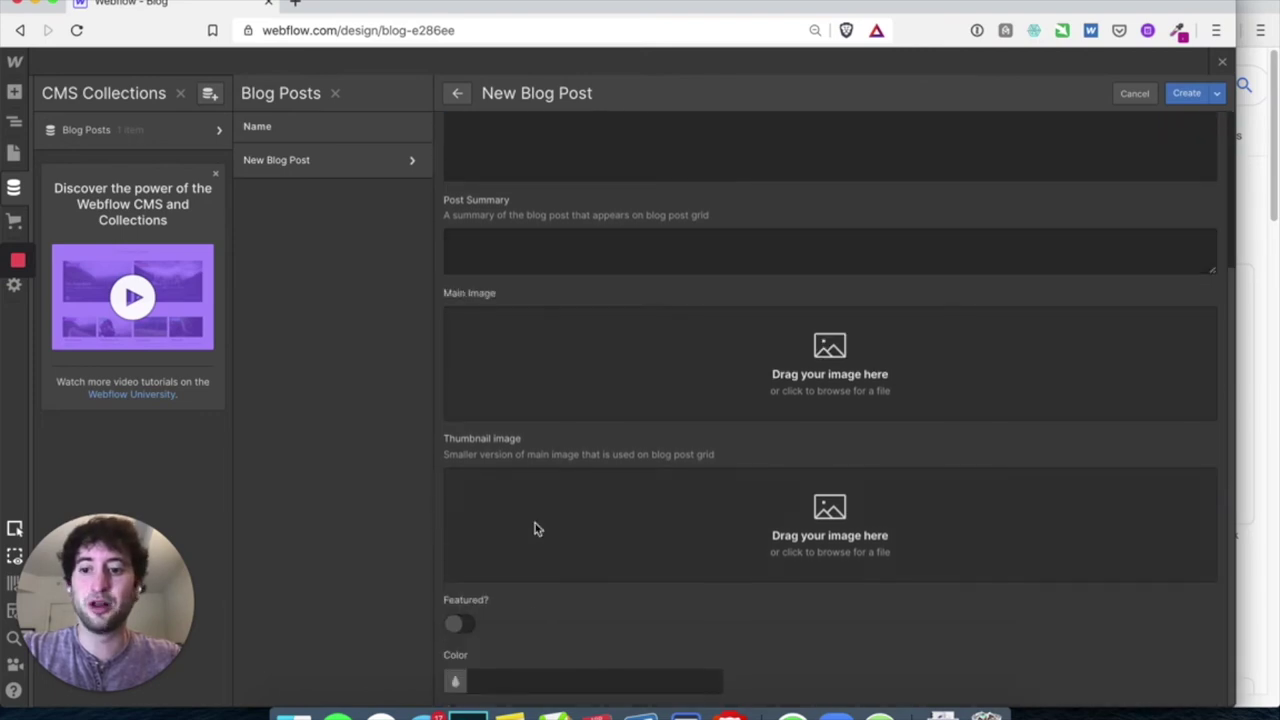
pyautogui.scroll(4, 540, 290)
pyautogui.scroll(1, 540, 290)
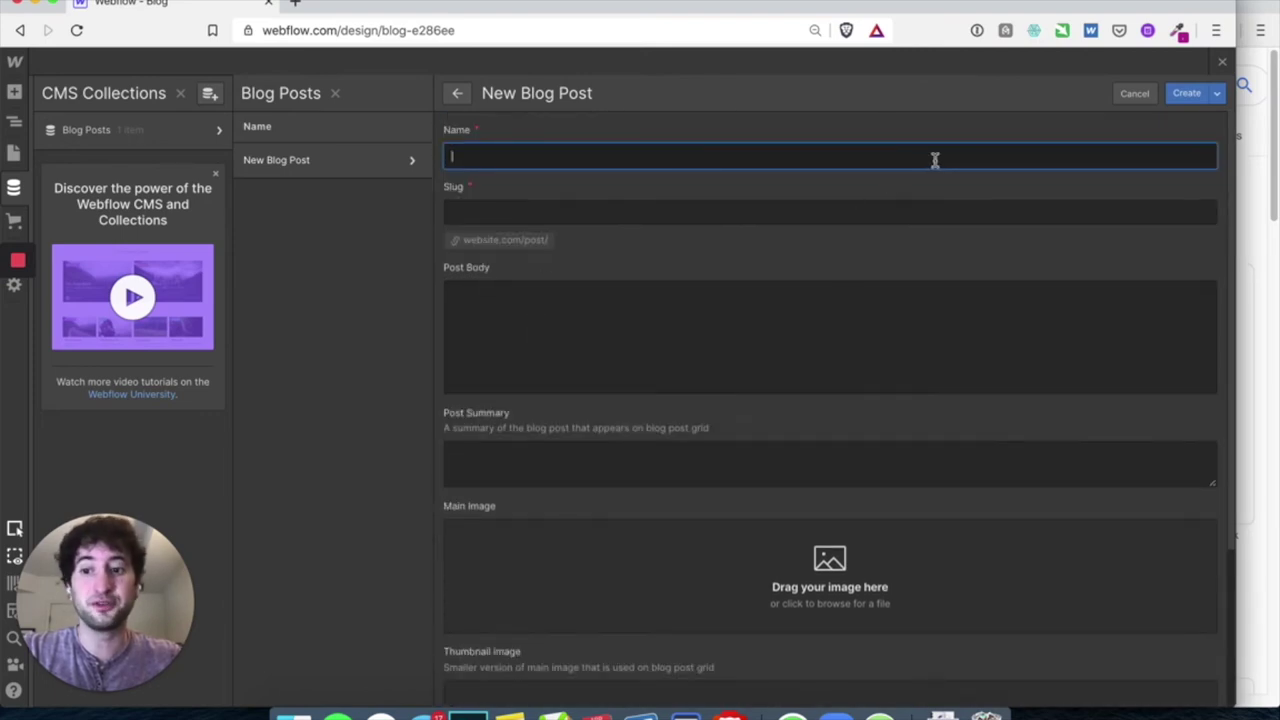
pyautogui.click(1133, 95)
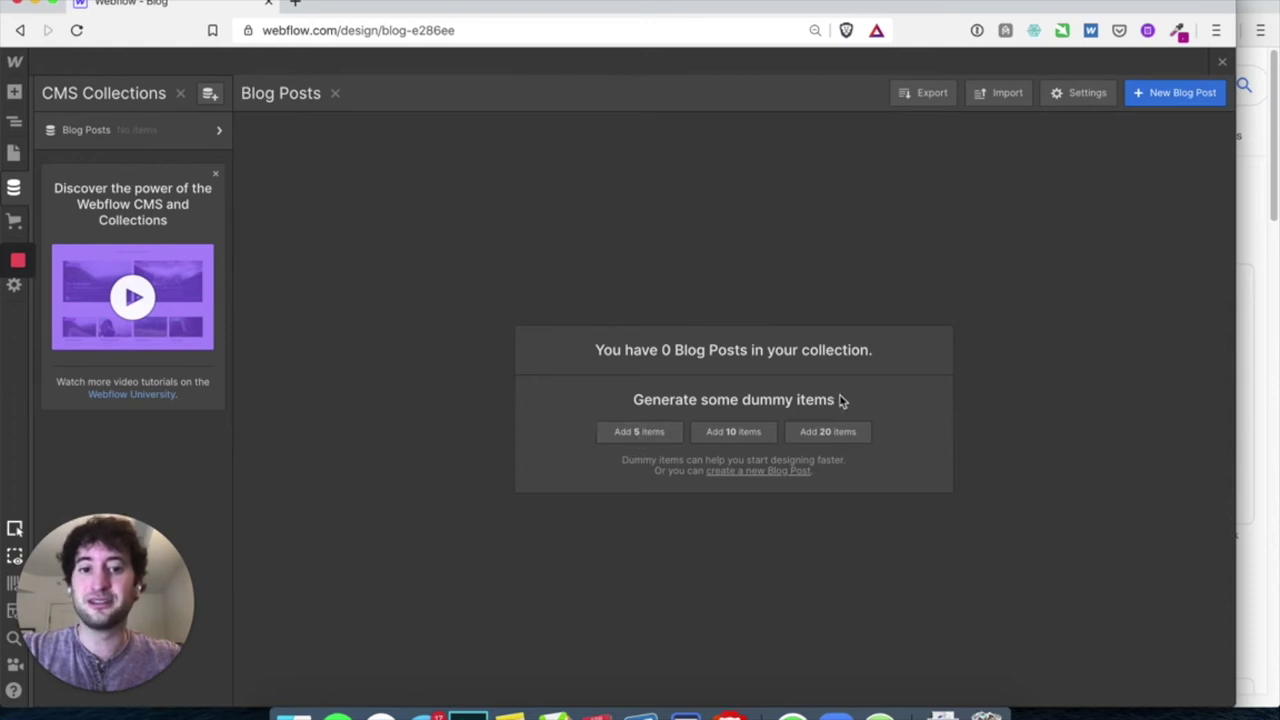
# Step: Generate five dummy items in the empty Blog Posts collection
pyautogui.click(640, 438)
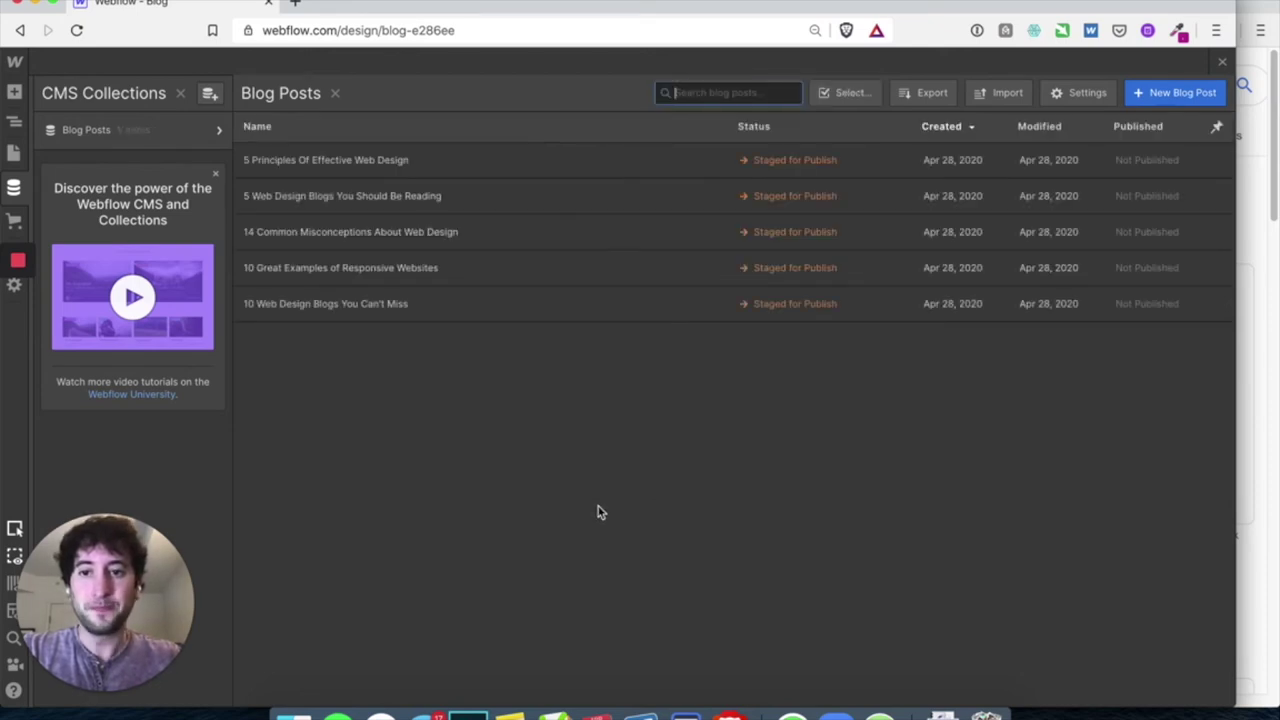
# Step: Examine the name, slug, body, summary, images and remaining fields of the "5 Web Design Blogs You Should Be Reading" post
pyautogui.click(332, 200)
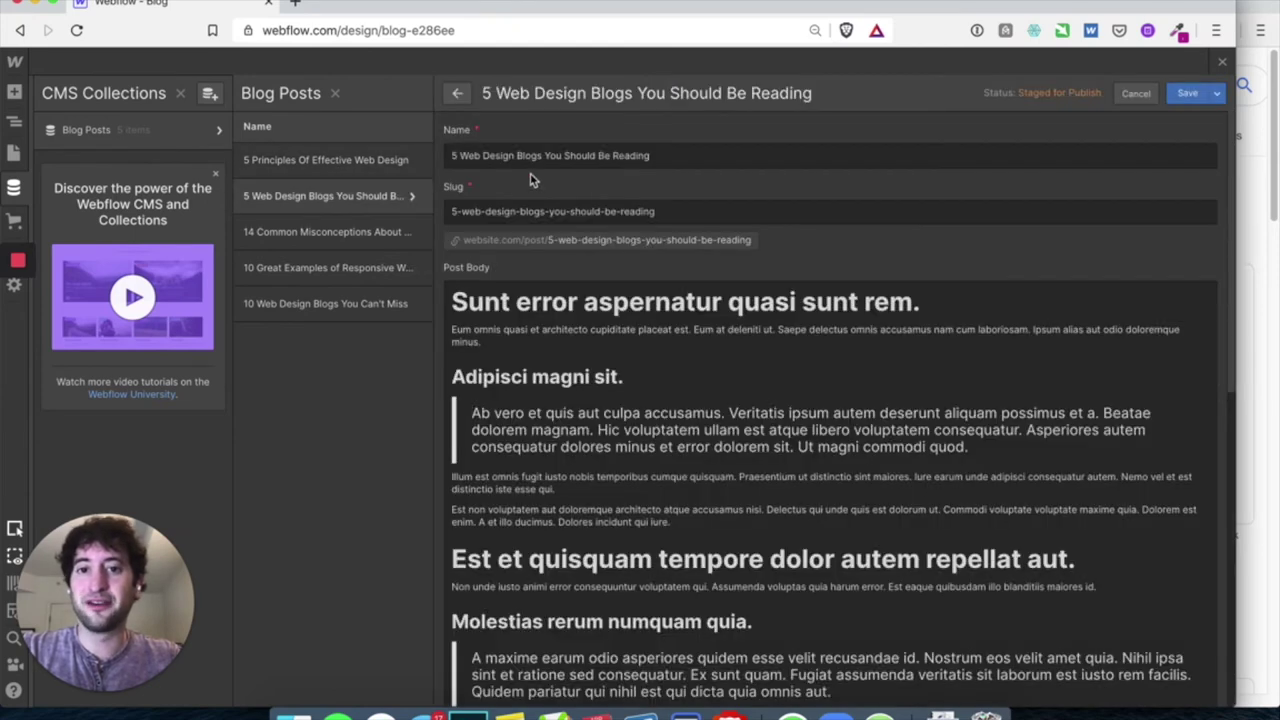
pyautogui.scroll(-2, 557, 202)
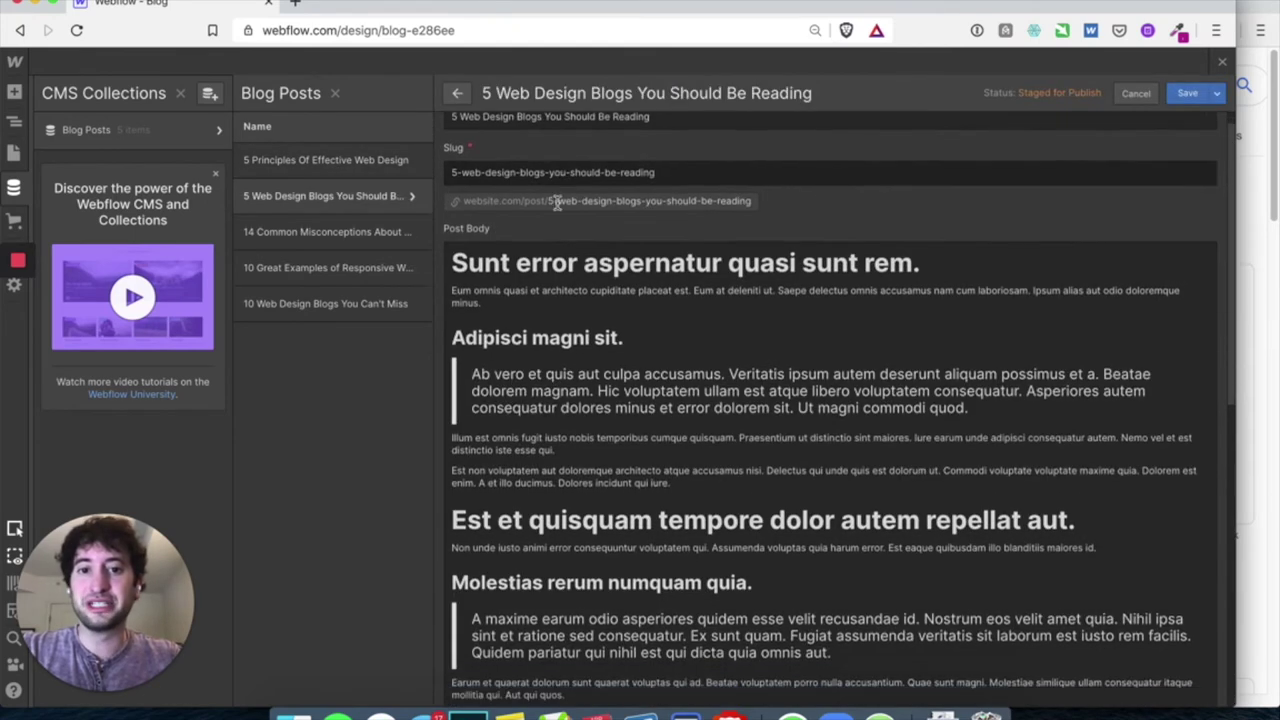
pyautogui.scroll(-5, 557, 202)
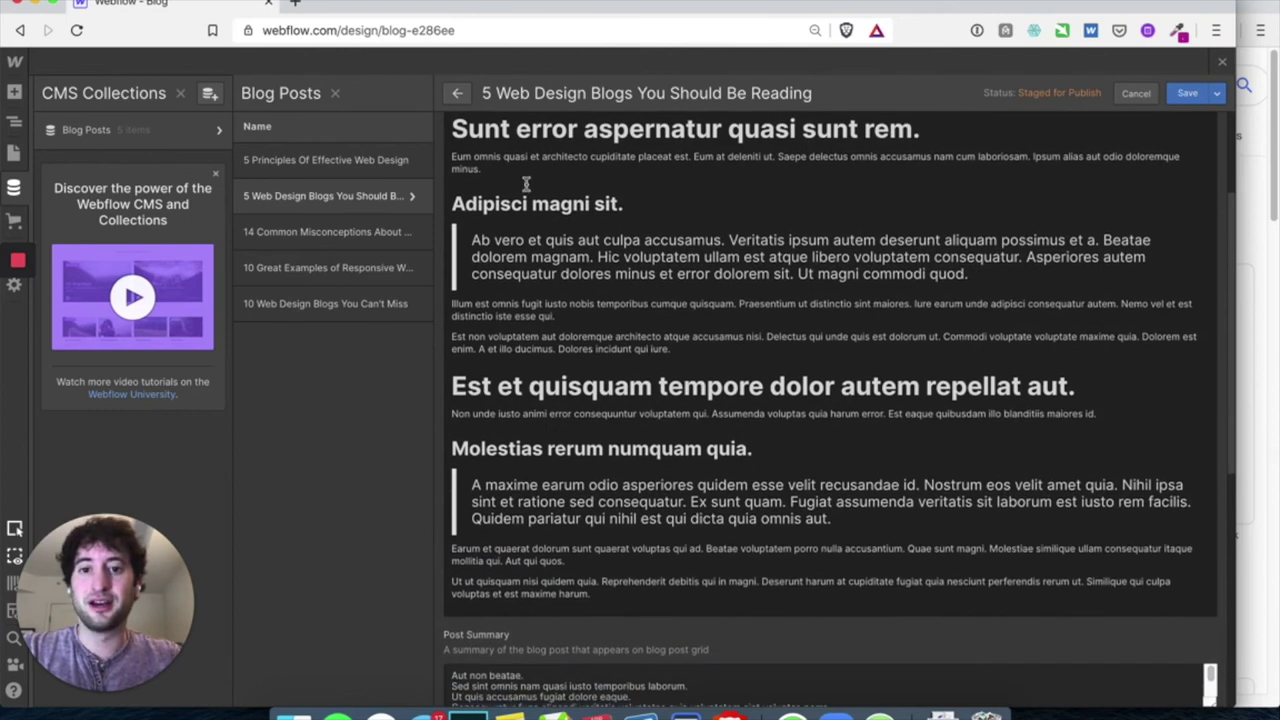
pyautogui.scroll(-2, 570, 536)
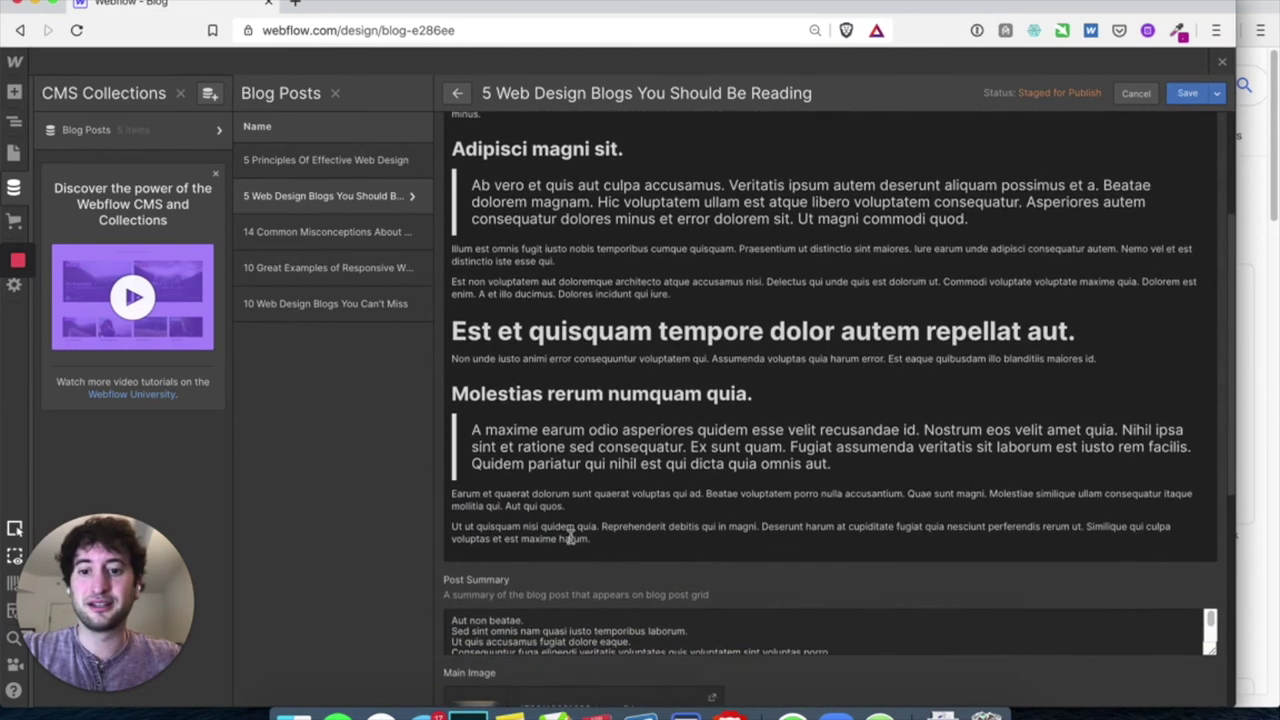
pyautogui.scroll(-4, 570, 536)
pyautogui.scroll(-2, 540, 522)
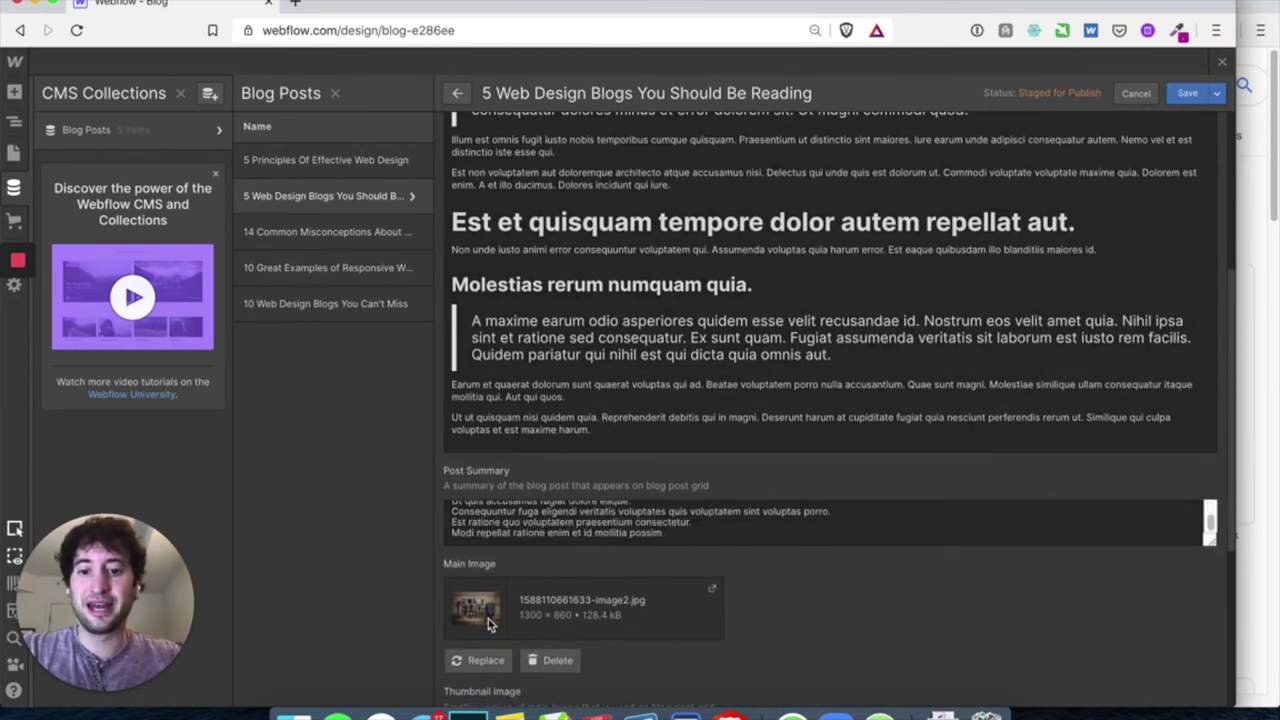
pyautogui.scroll(-12, 488, 619)
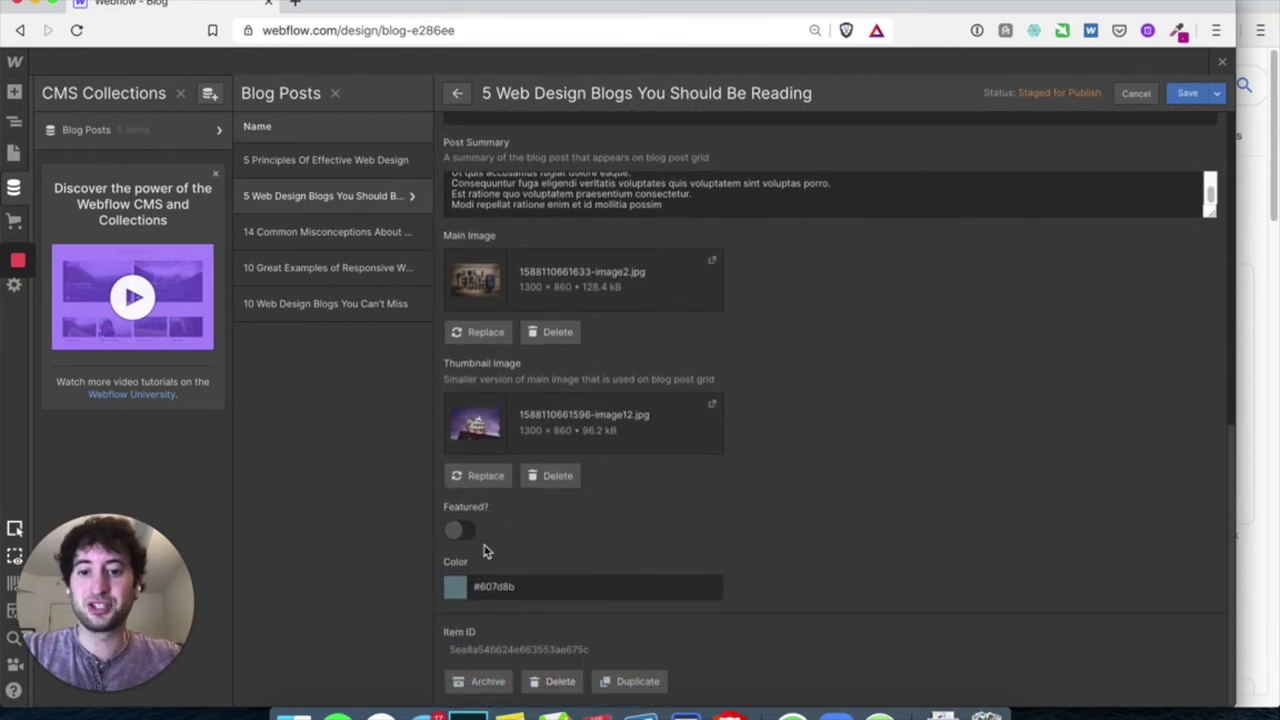
pyautogui.scroll(15, 512, 400)
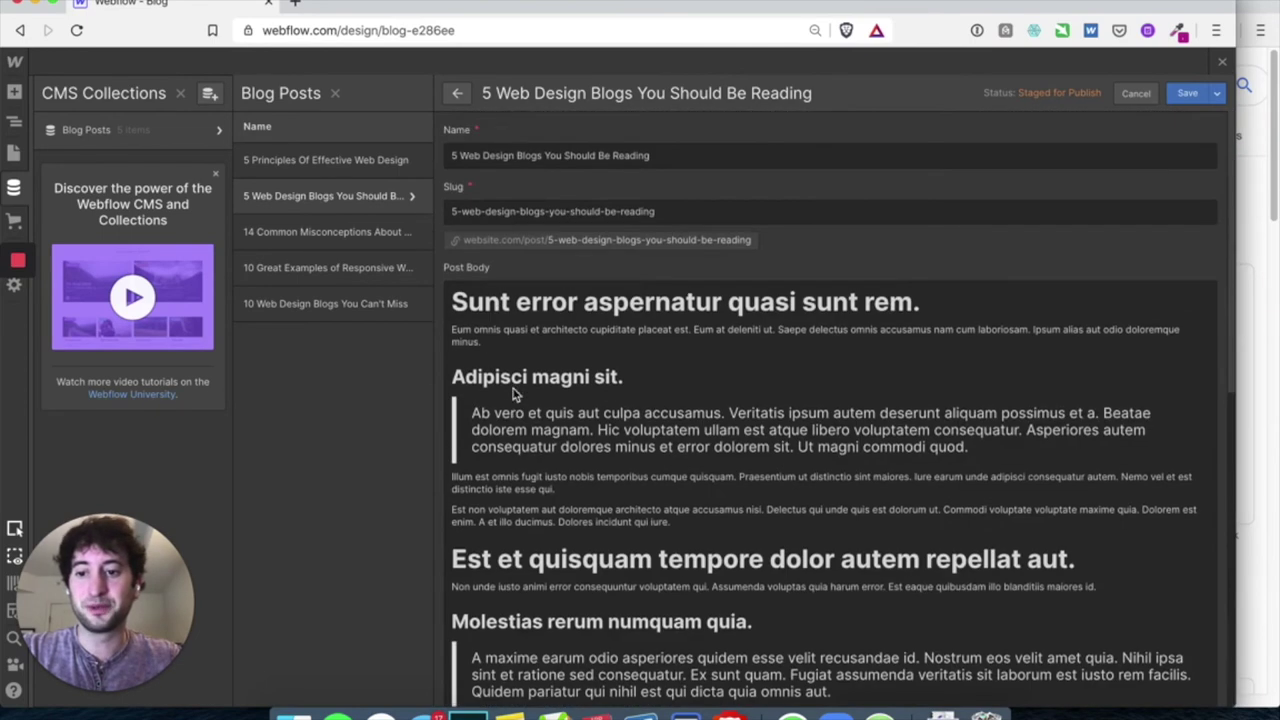
# Step: Look through "10 Great Examples of Responsive Websites" and "5 Principles Of Effective Web Design", save the latter and return to the home page design
pyautogui.click(330, 270)
pyautogui.scroll(-15, 460, 363)
pyautogui.scroll(10, 465, 362)
pyautogui.scroll(-10, 465, 362)
pyautogui.scroll(10, 465, 362)
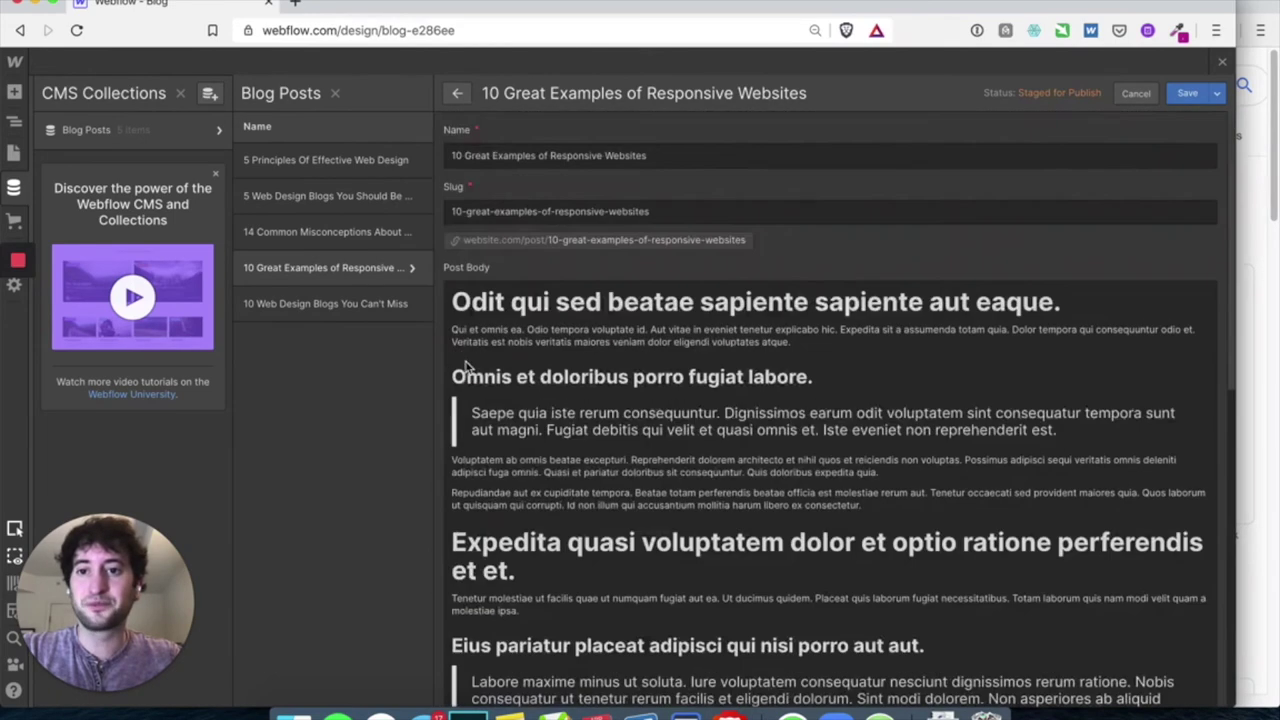
pyautogui.click(310, 197)
pyautogui.click(315, 162)
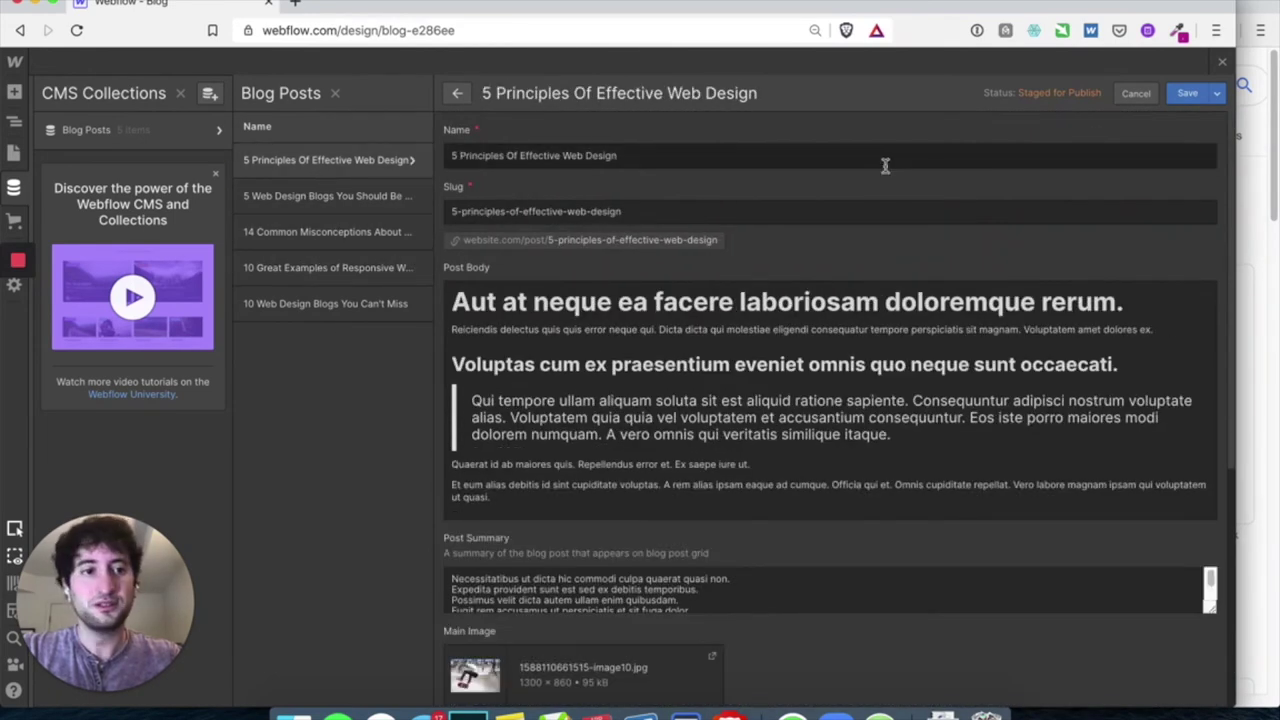
pyautogui.click(1188, 94)
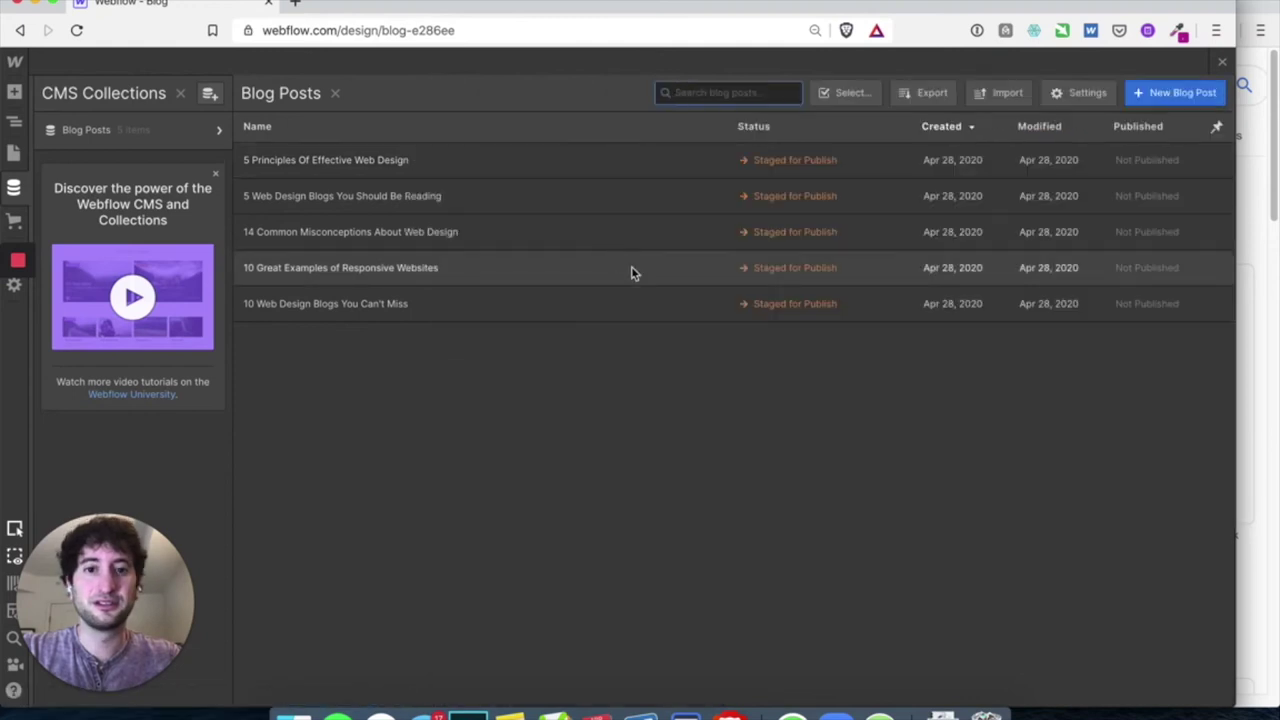
pyautogui.click(17, 128)
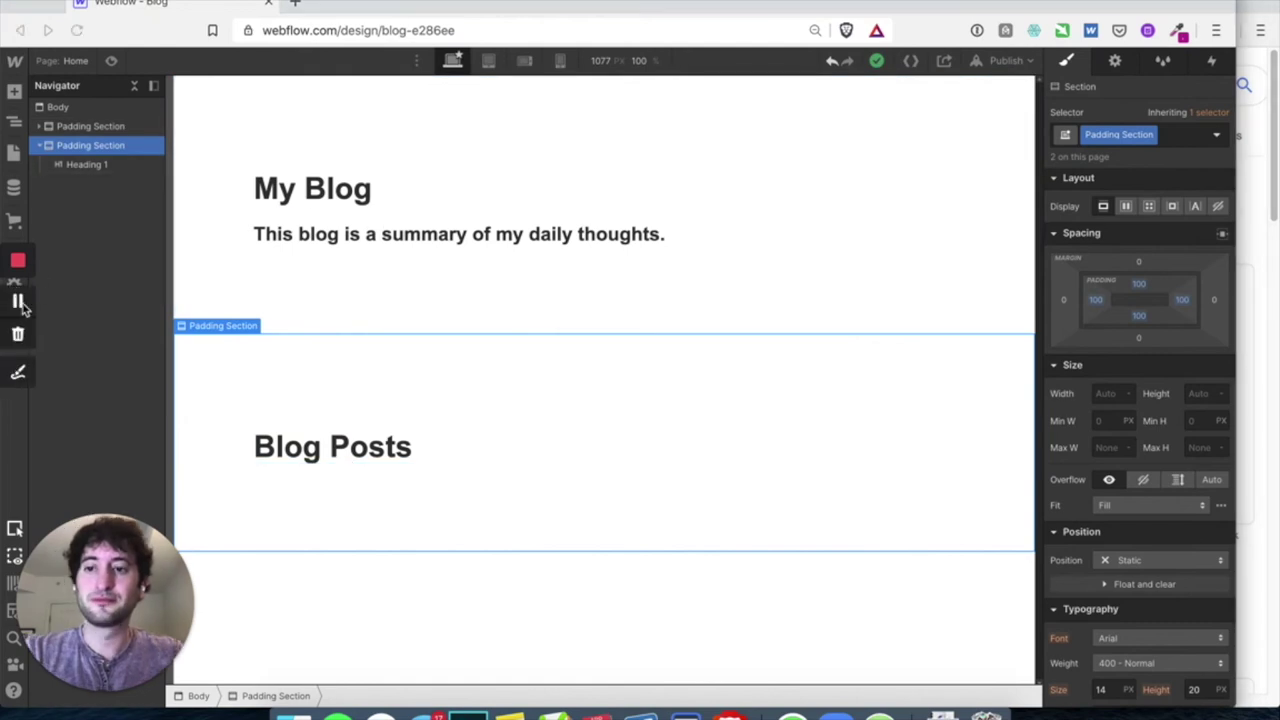
# Step: Add a Collection List under the "Blog Posts" heading in the second section and set its source to Blog Posts
pyautogui.click(15, 93)
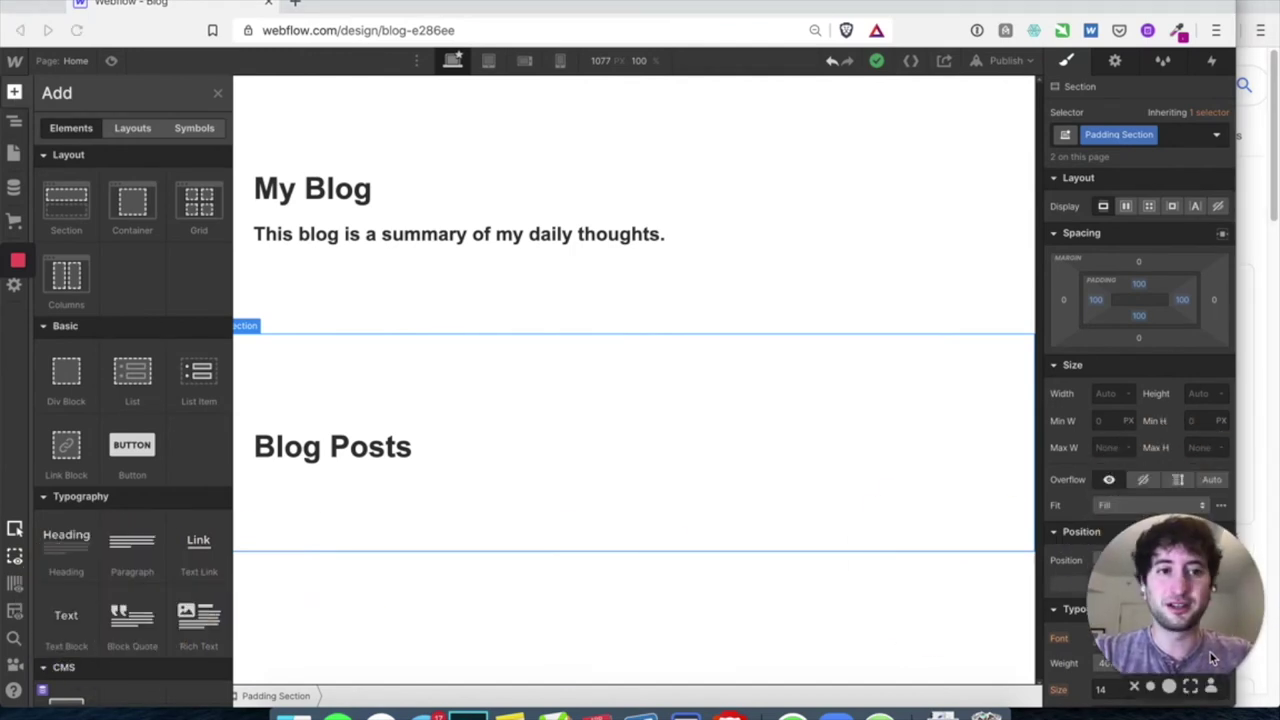
pyautogui.scroll(-1, 78, 377)
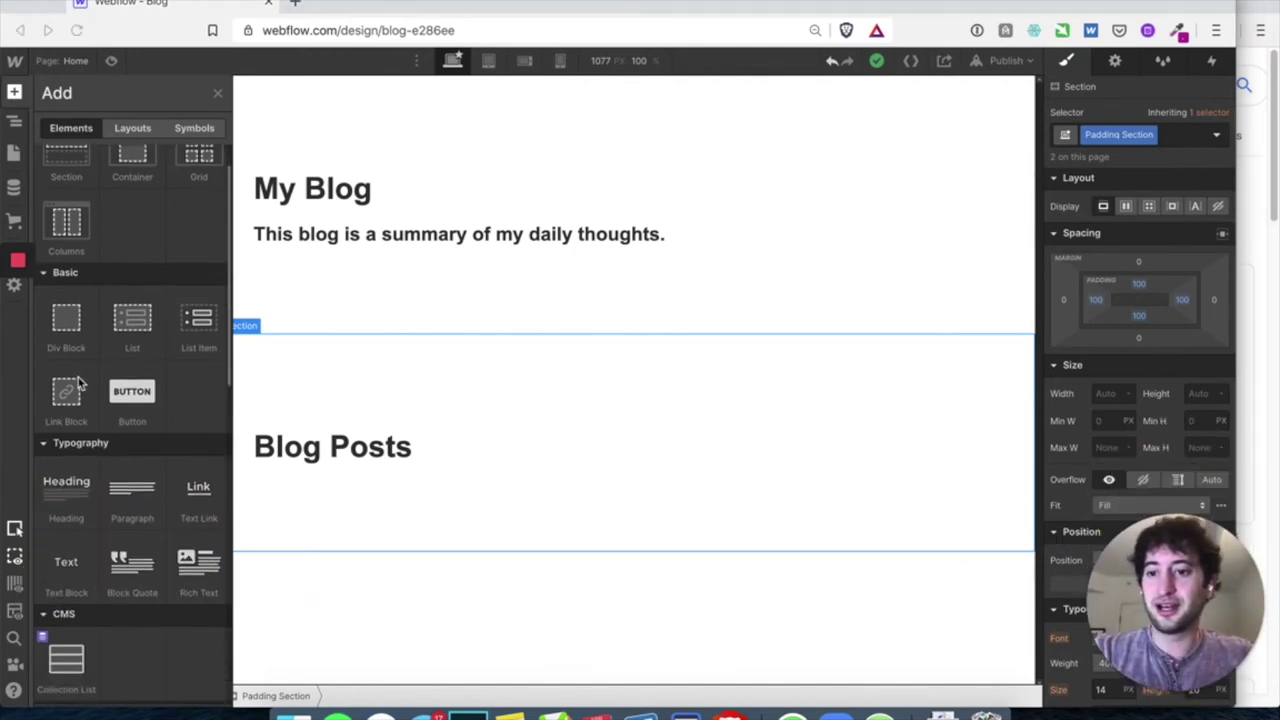
pyautogui.scroll(-4, 78, 383)
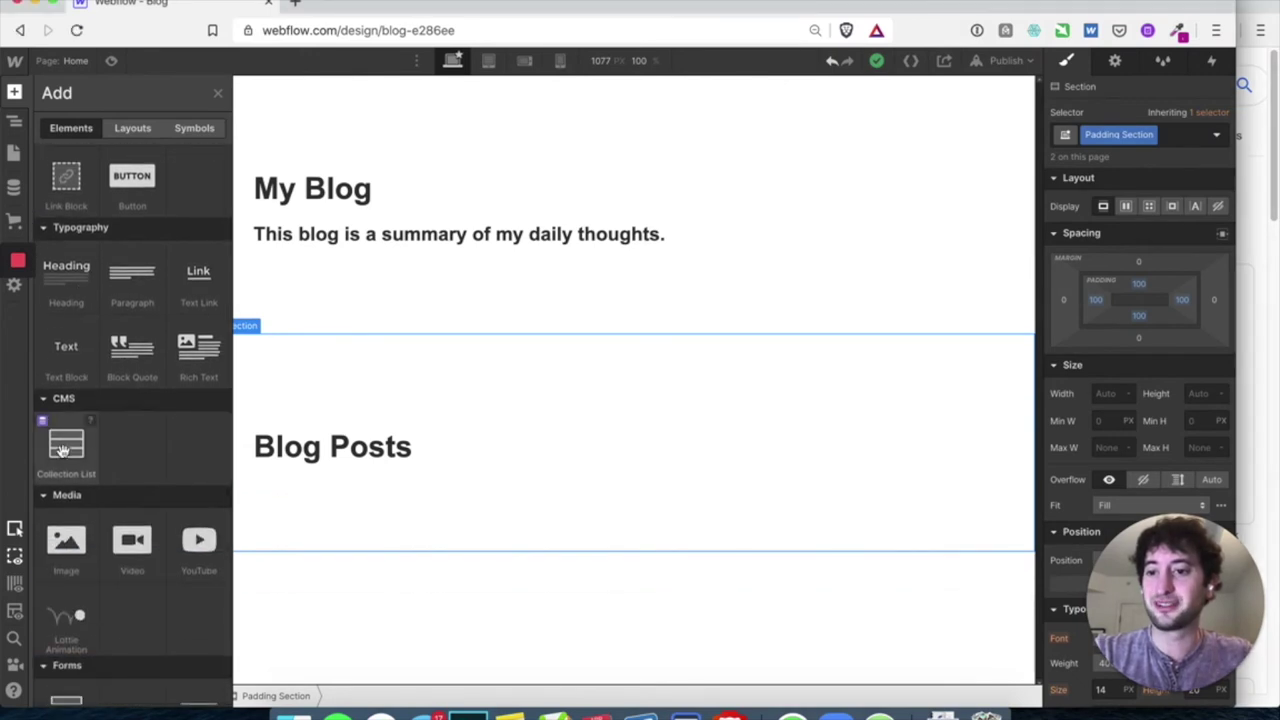
pyautogui.moveTo(62, 450); pyautogui.dragTo(415, 450)
pyautogui.scroll(-1, 229, 449)
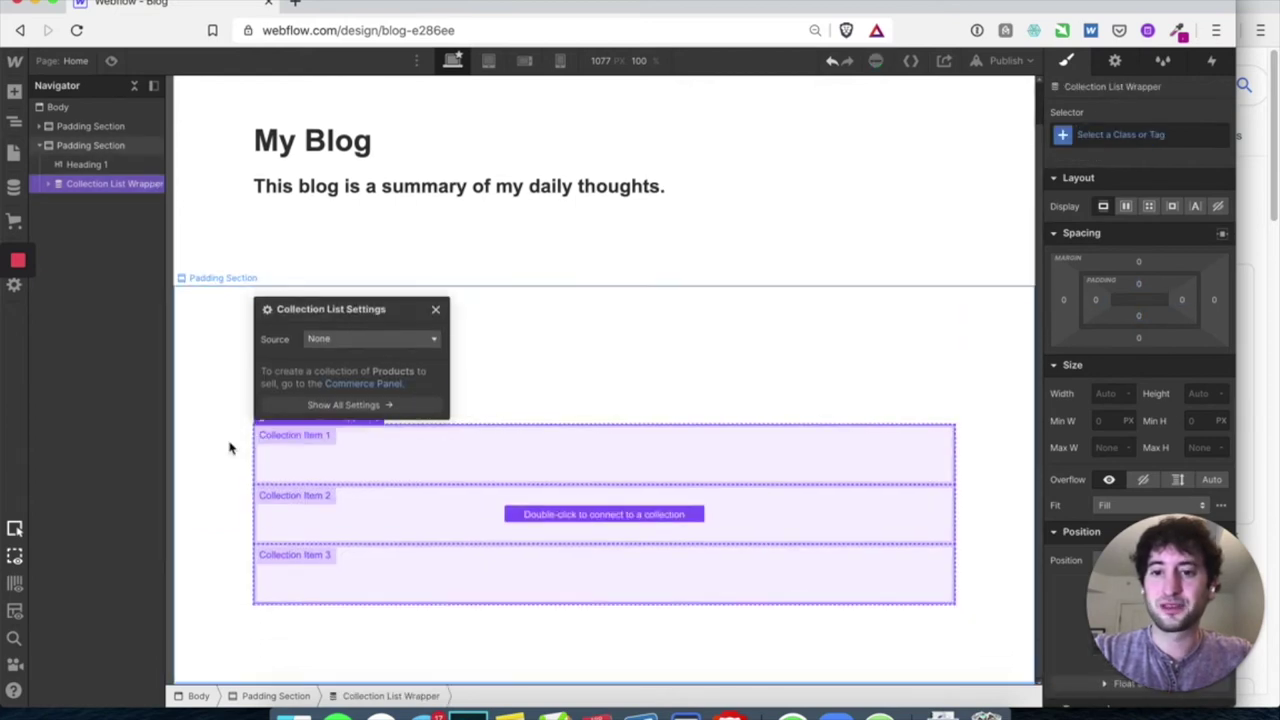
pyautogui.click(326, 345)
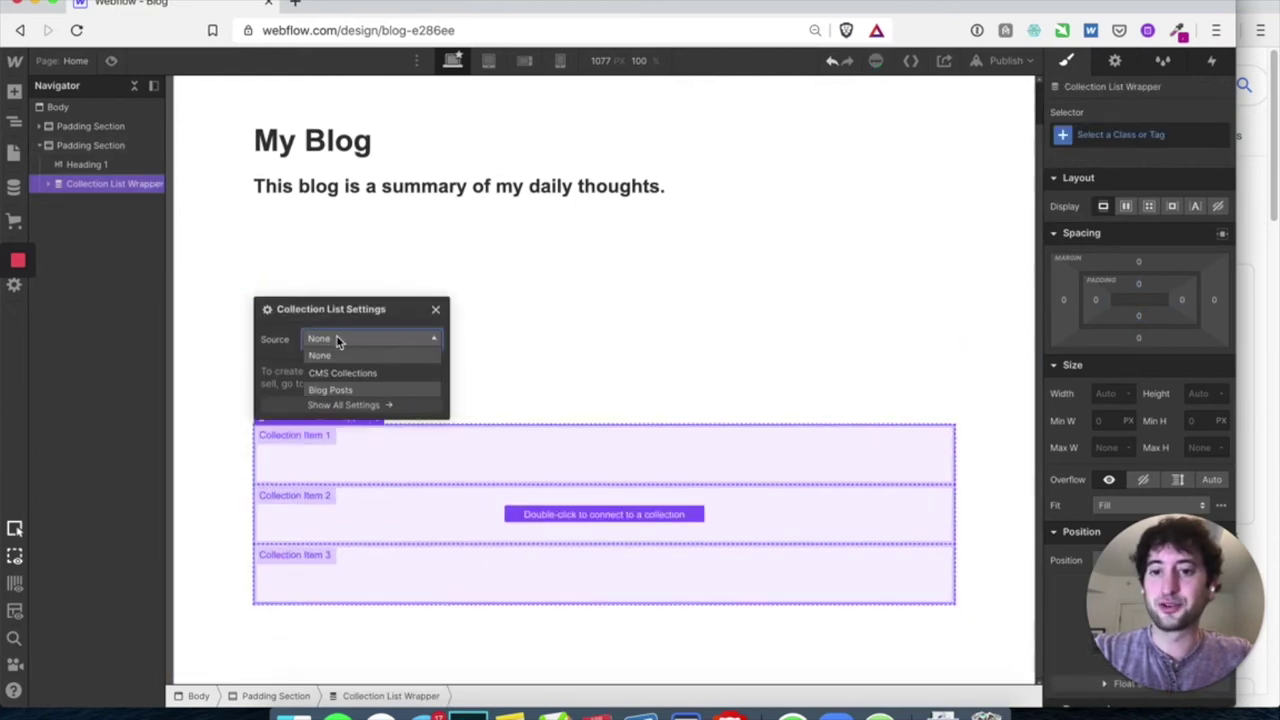
pyautogui.click(346, 391)
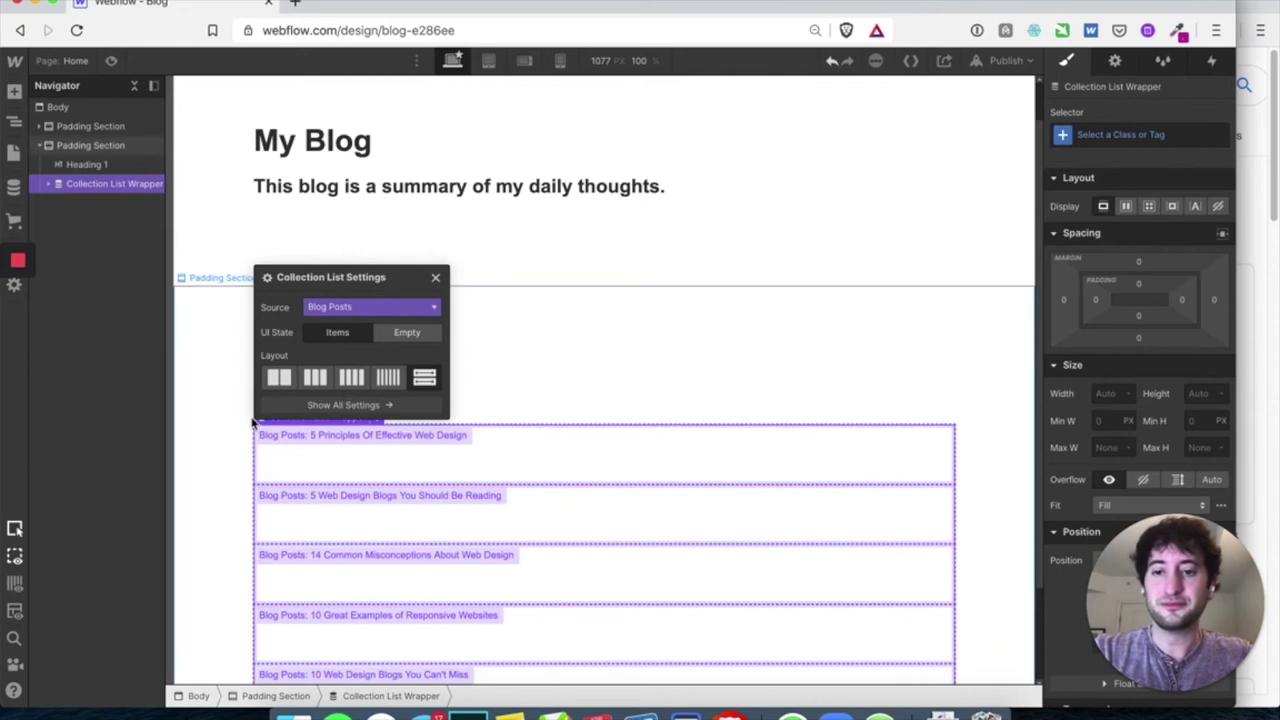
pyautogui.scroll(-1, 253, 424)
pyautogui.scroll(-2, 253, 424)
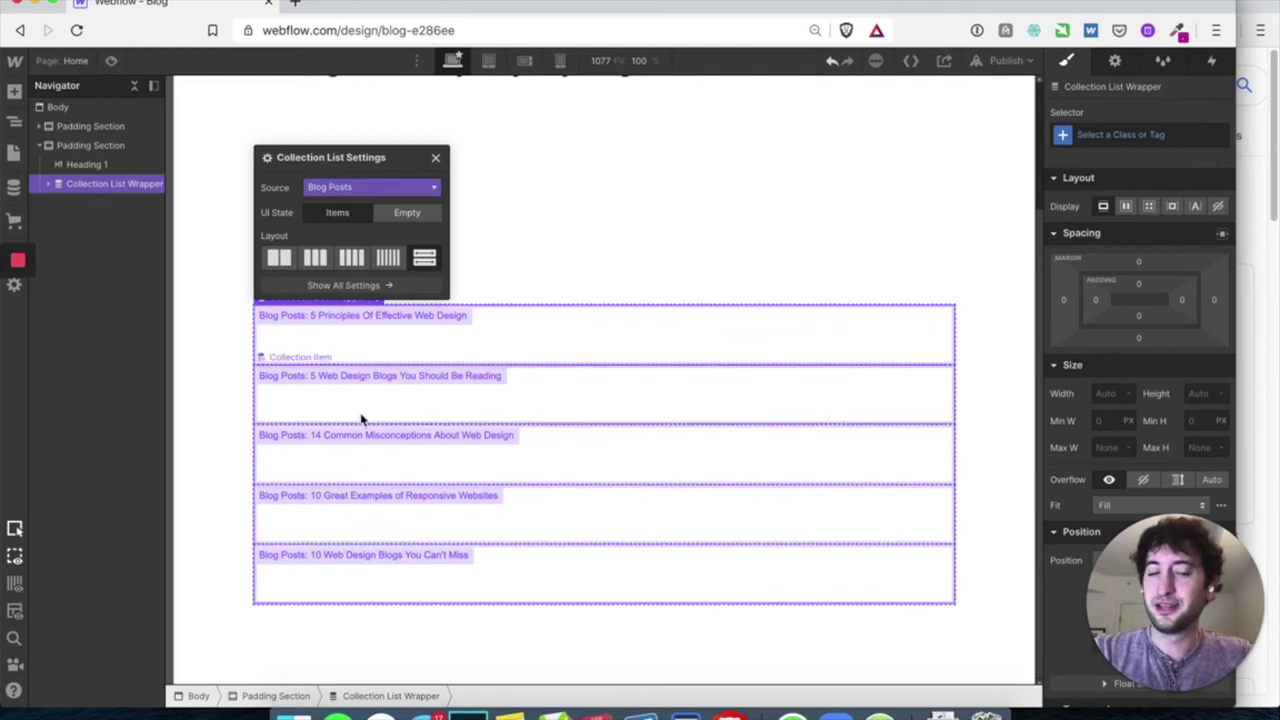
# Step: Try the four- and six-column layouts on the collection list, settle on three columns and close its settings
pyautogui.scroll(2, 360, 417)
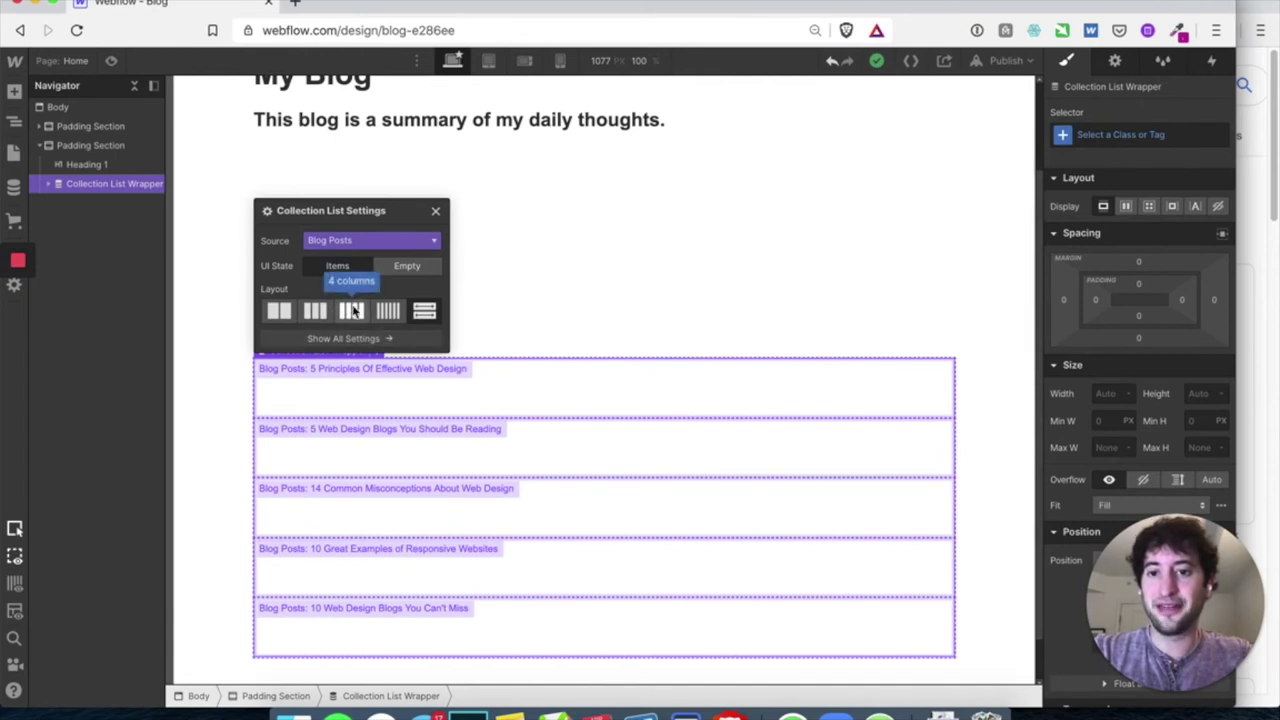
pyautogui.click(352, 311)
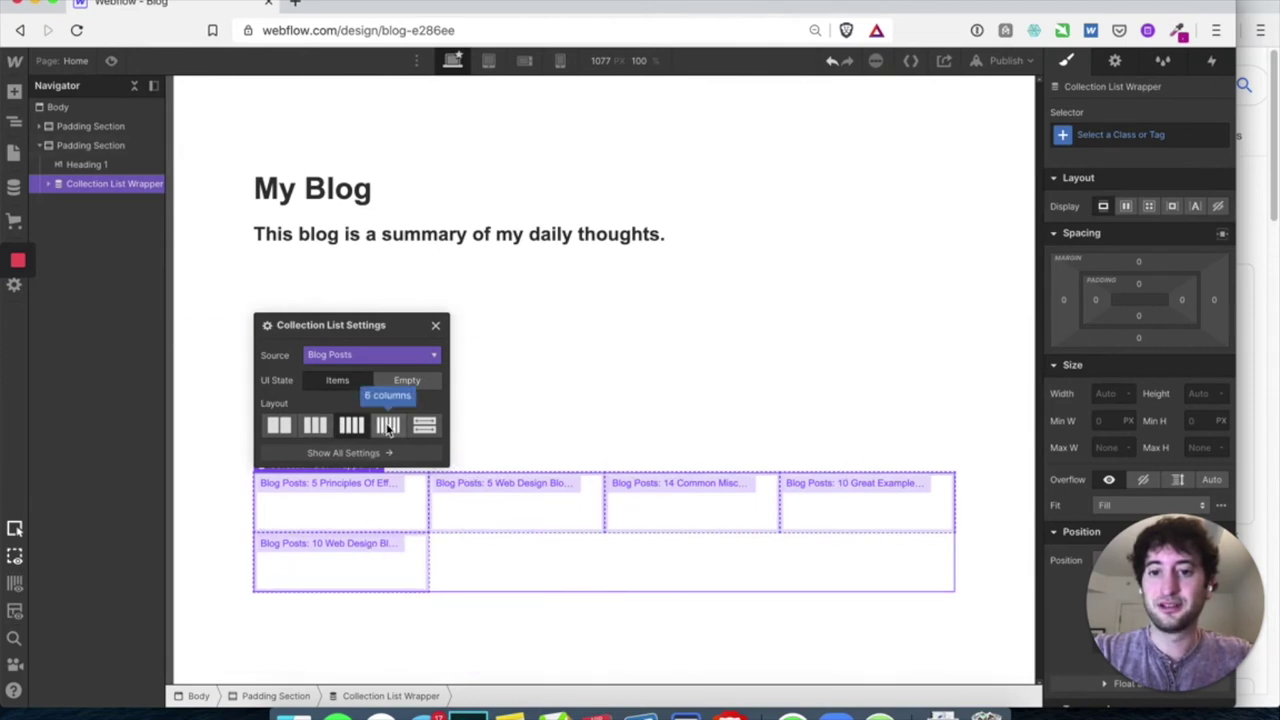
pyautogui.click(389, 427)
pyautogui.click(354, 427)
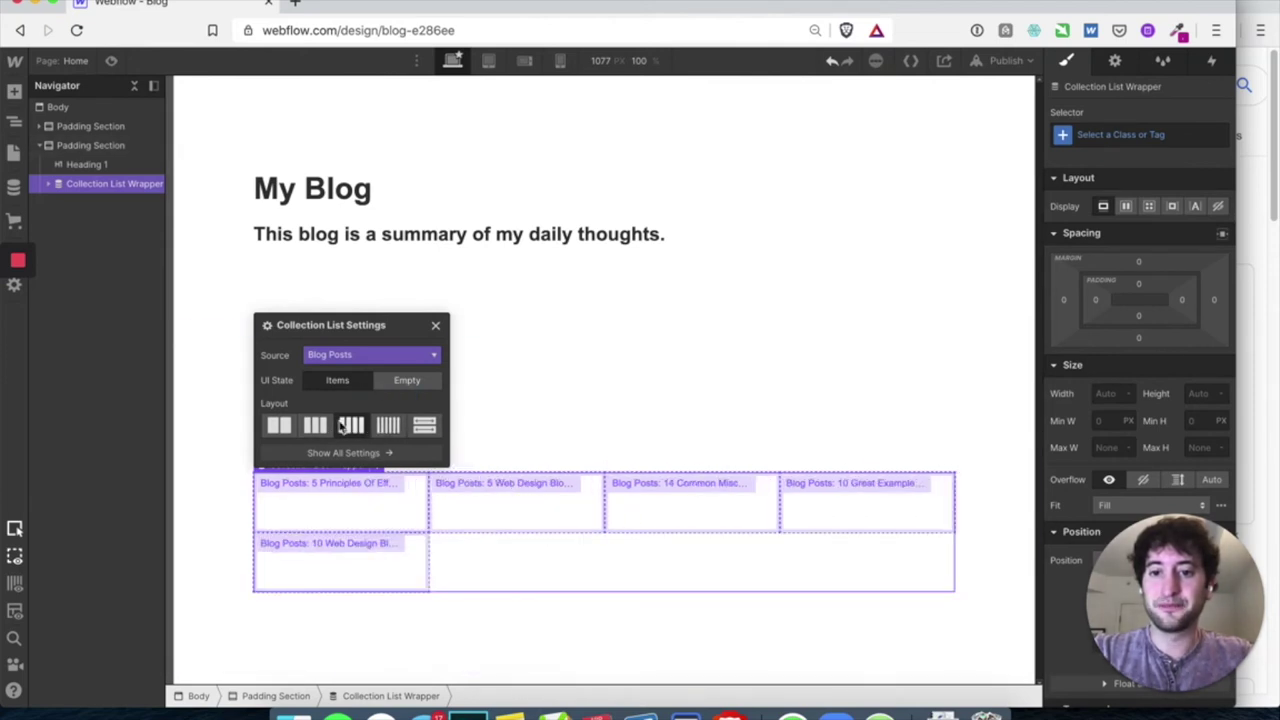
pyautogui.click(315, 426)
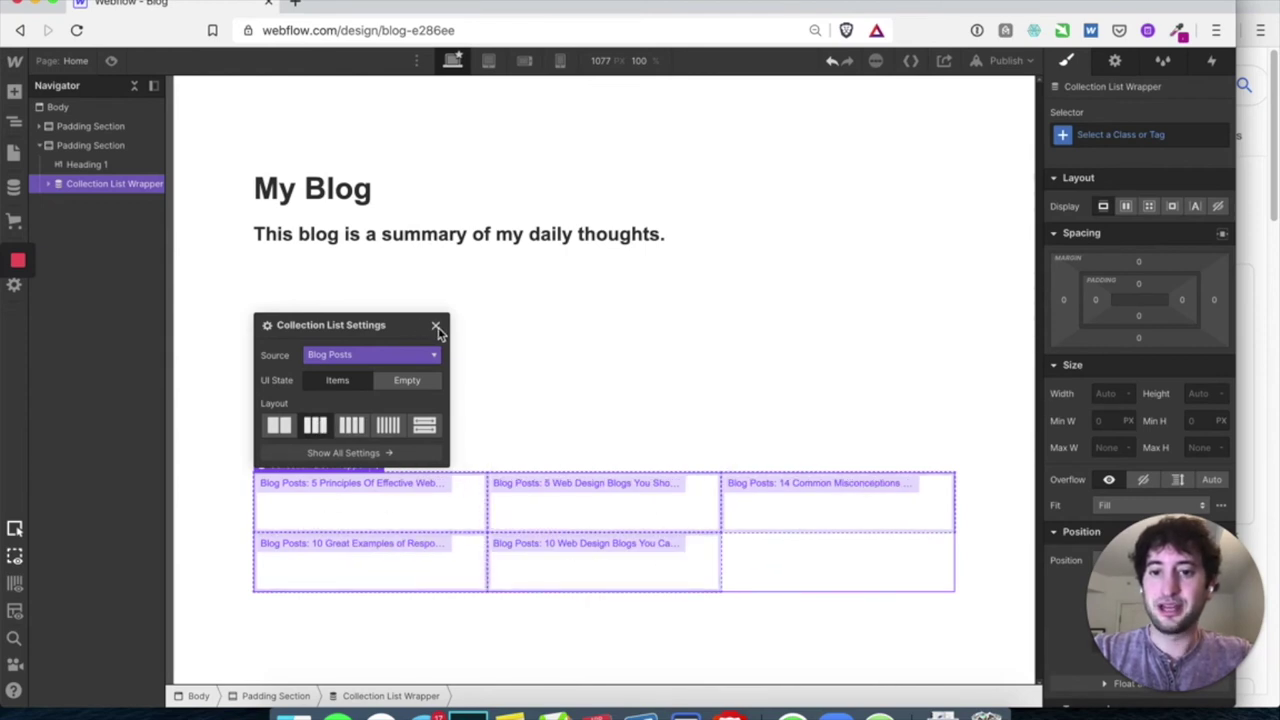
pyautogui.click(437, 327)
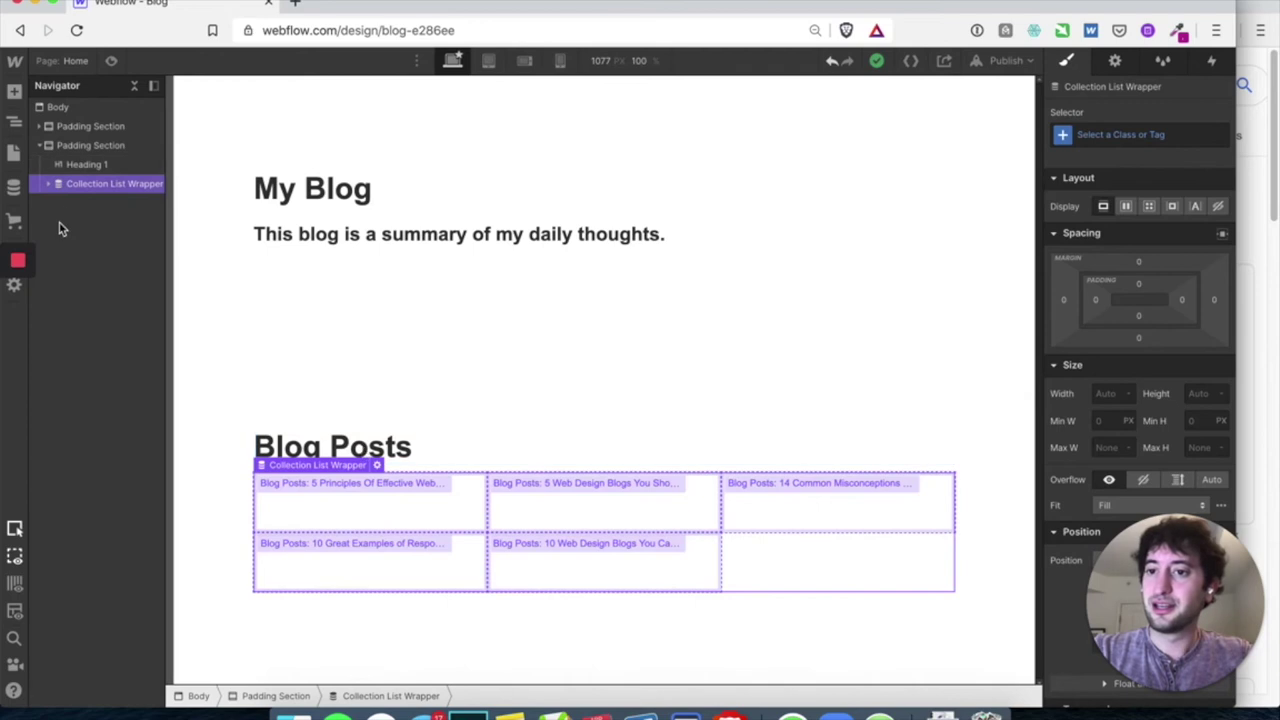
# Step: Insert a Heading element inside the first collection item of the blog posts list
pyautogui.click(48, 185)
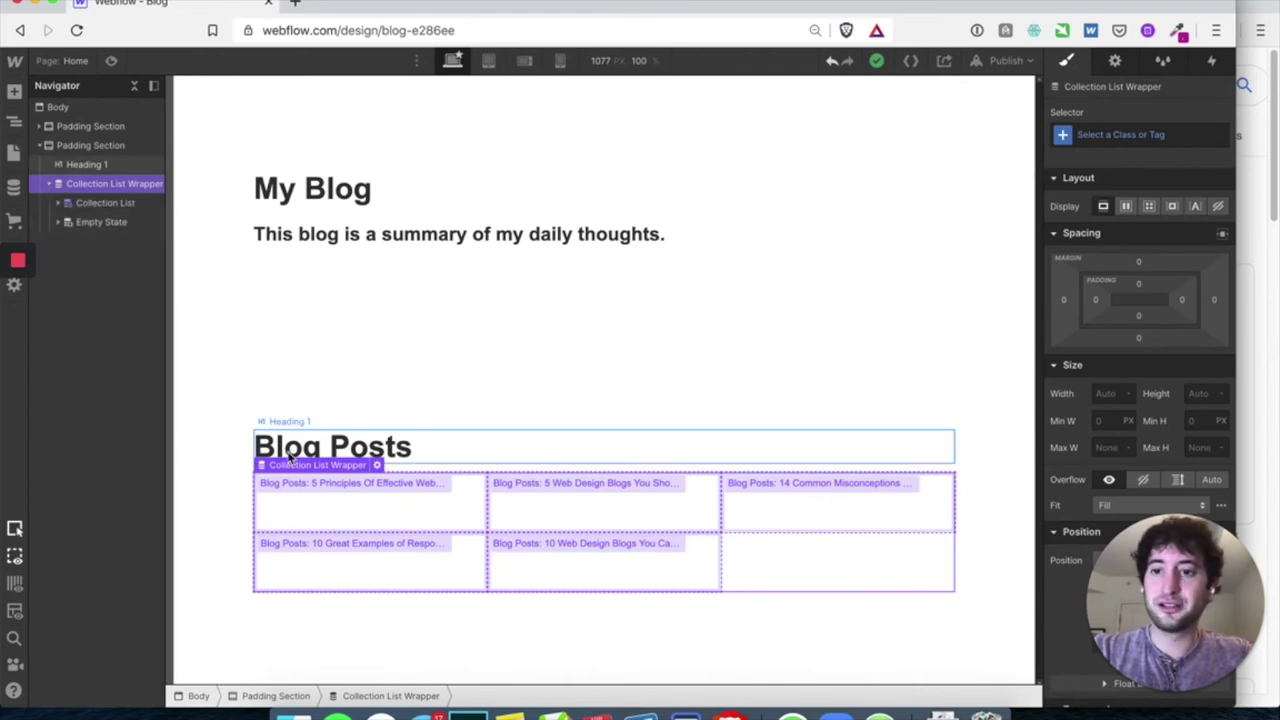
pyautogui.click(14, 91)
pyautogui.scroll(-3, 75, 408)
pyautogui.moveTo(137, 398); pyautogui.dragTo(363, 498)
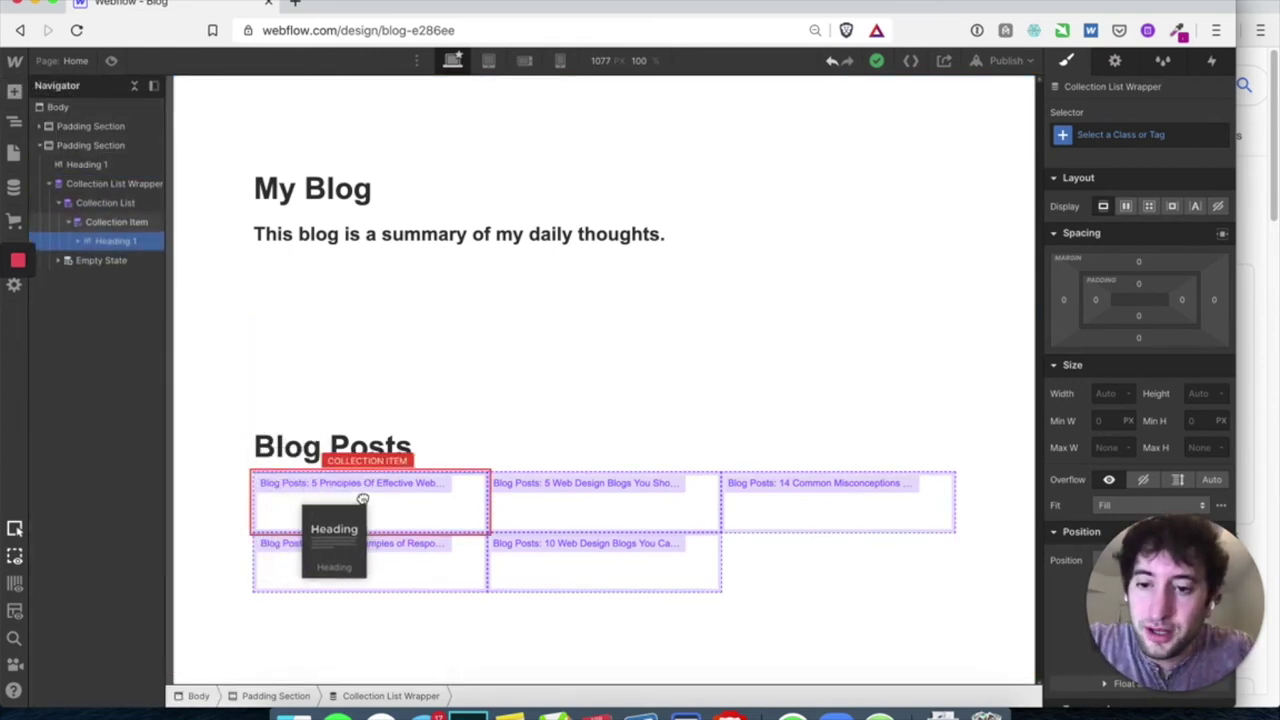
pyautogui.moveTo(363, 498); pyautogui.dragTo(363, 498)
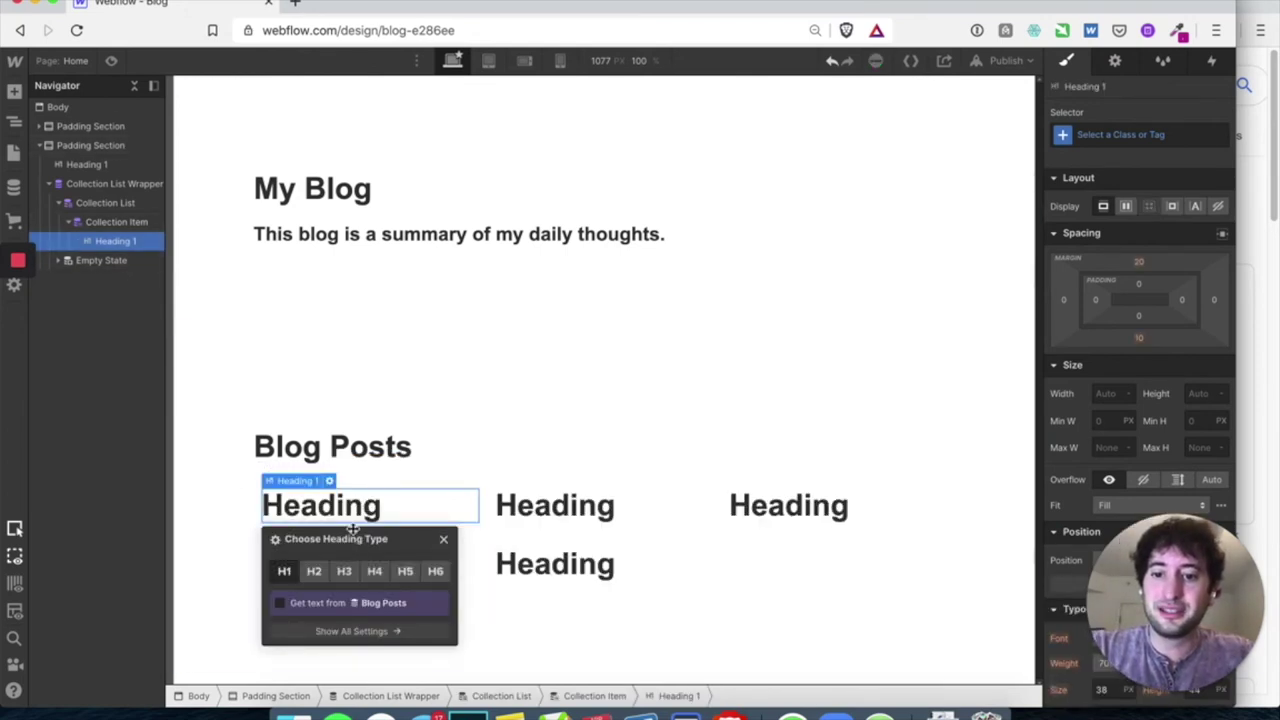
# Step: Bind the collection item heading's text to the Name field of Blog Posts
pyautogui.click(281, 605)
pyautogui.click(308, 623)
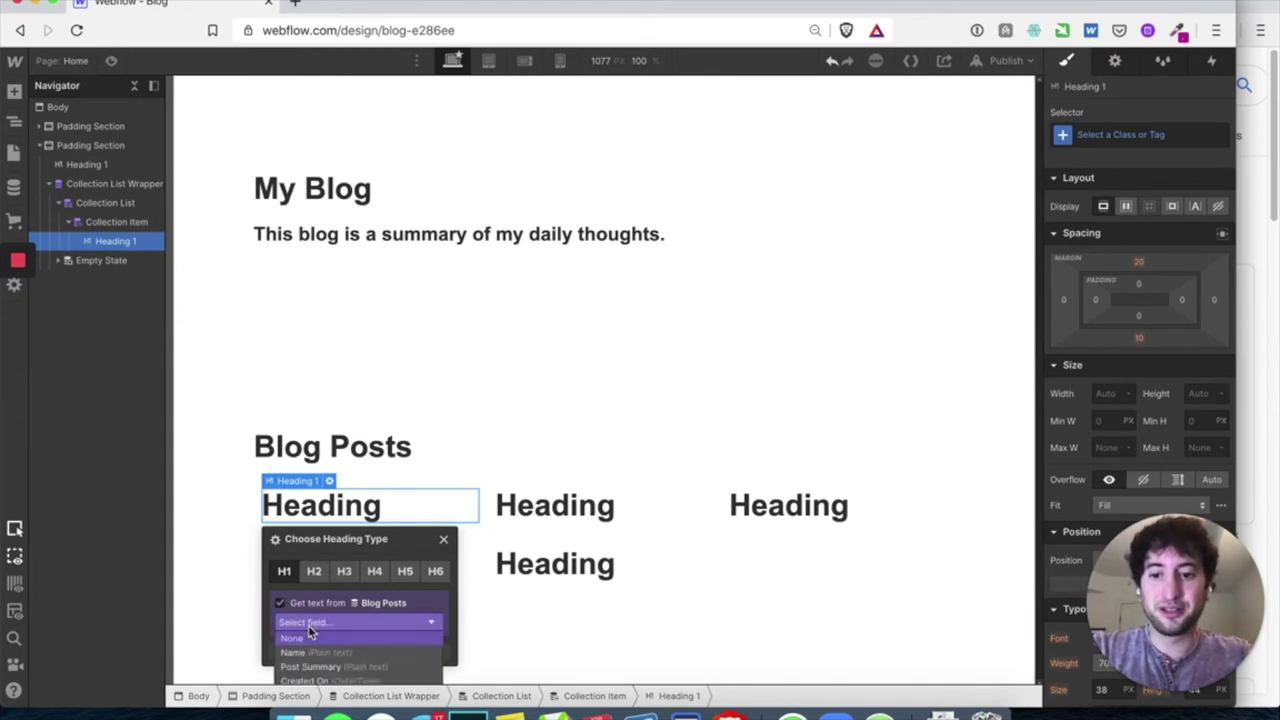
pyautogui.moveTo(360, 539); pyautogui.dragTo(352, 277)
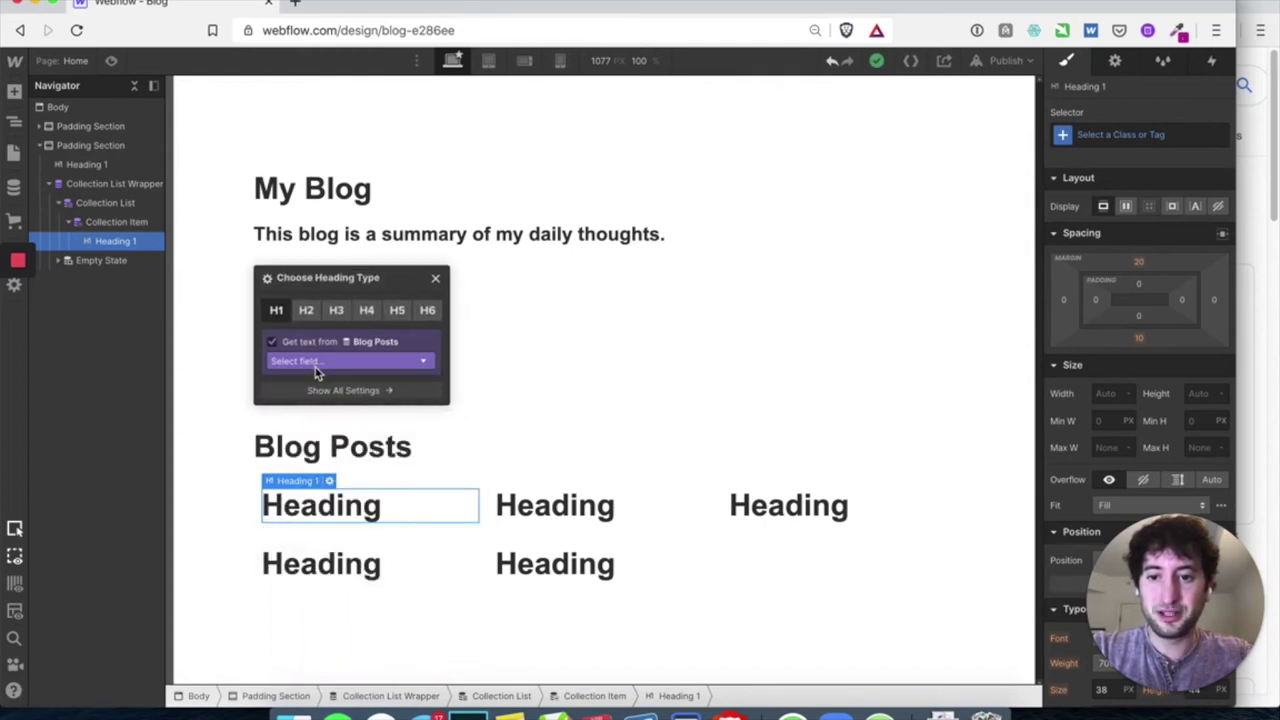
pyautogui.click(316, 362)
pyautogui.click(346, 394)
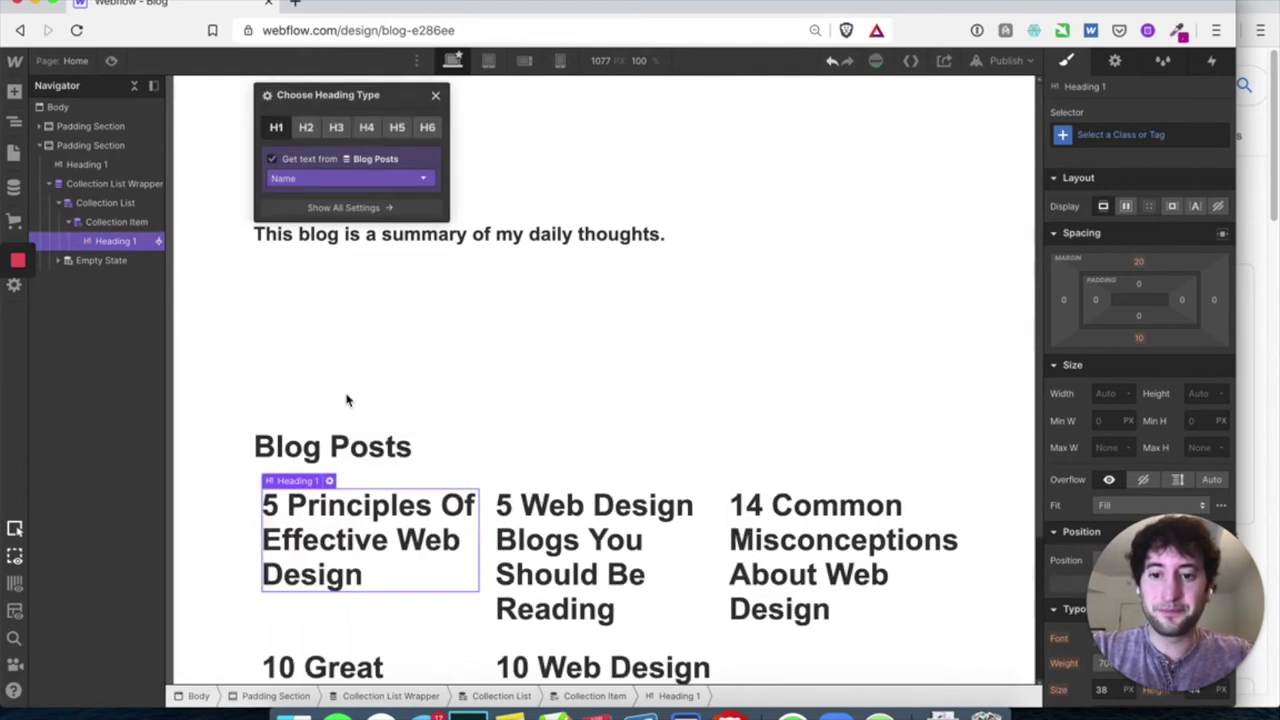
# Step: Change the collection item's heading type to H4 and close its settings
pyautogui.scroll(-3, 365, 530)
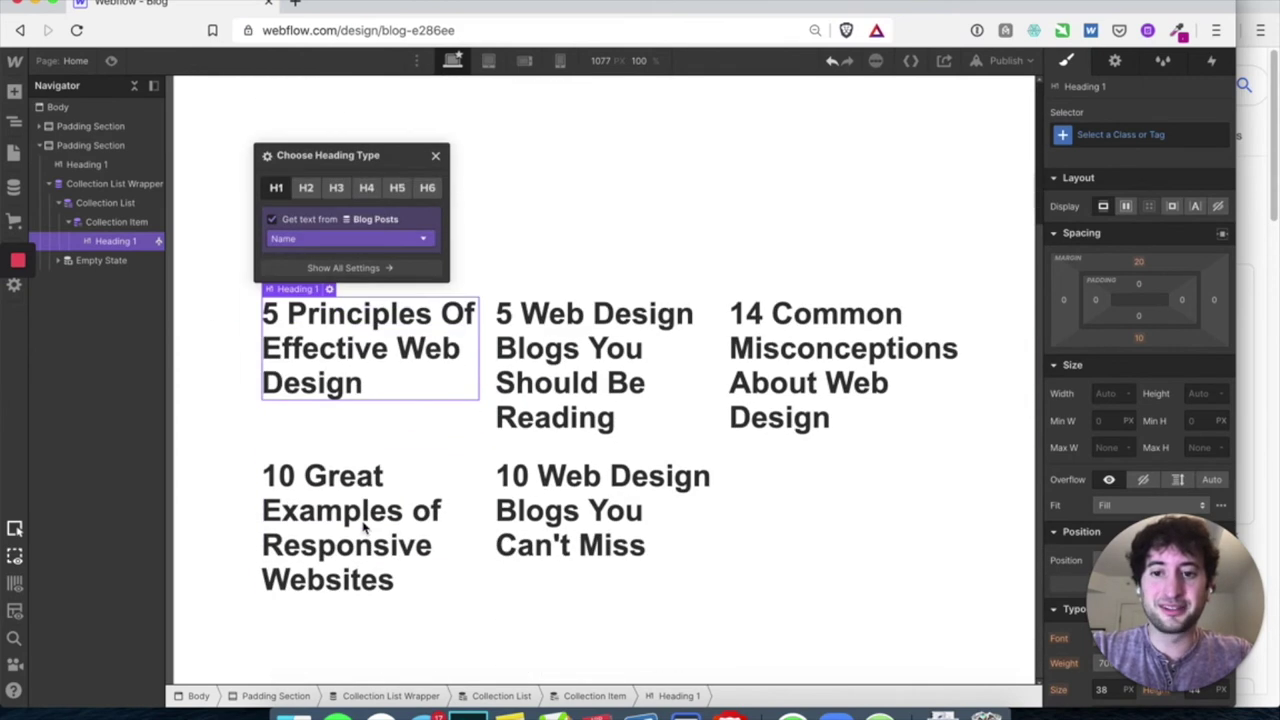
pyautogui.click(362, 188)
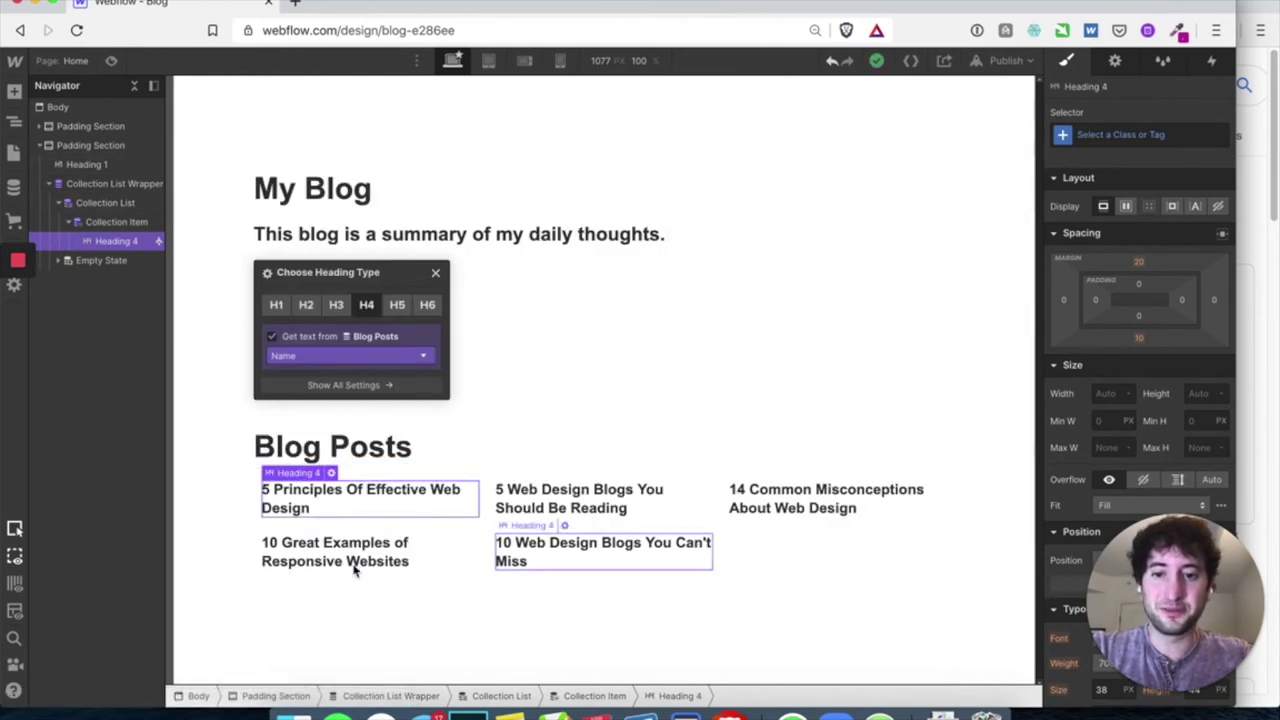
pyautogui.click(437, 274)
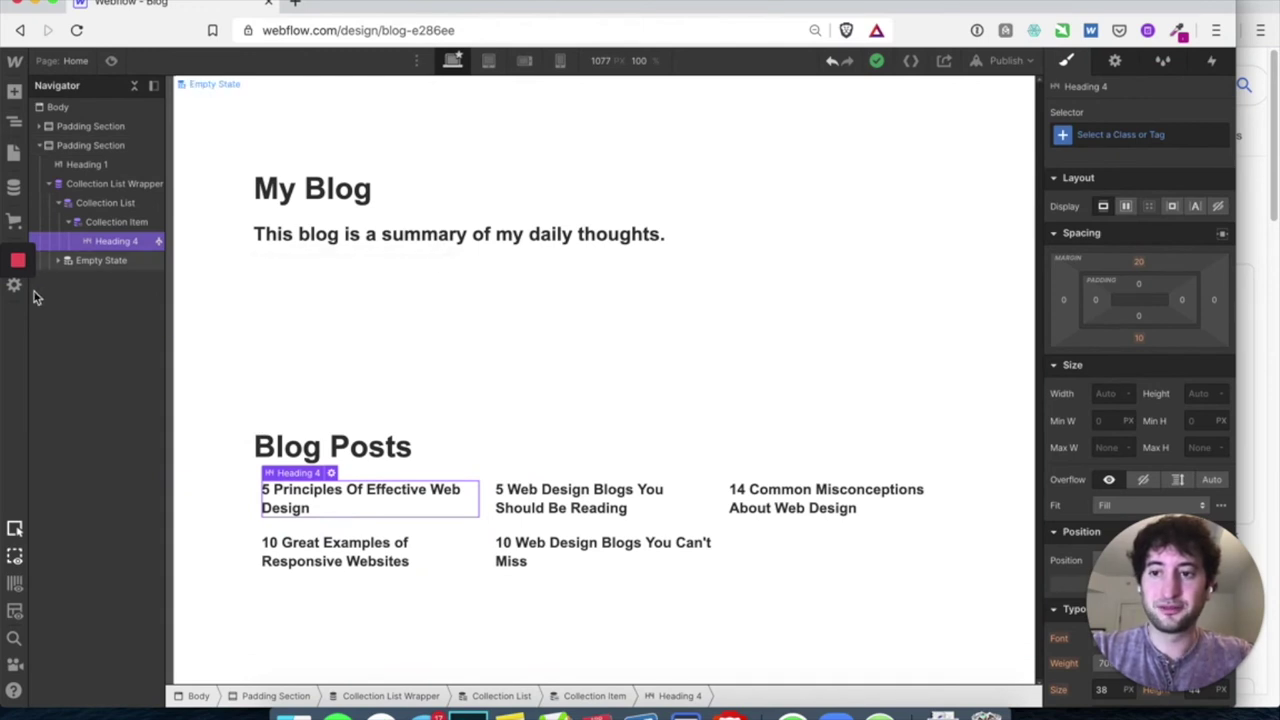
# Step: Insert an Image element above the heading inside the blog posts collection item
pyautogui.click(14, 92)
pyautogui.scroll(-5, 77, 476)
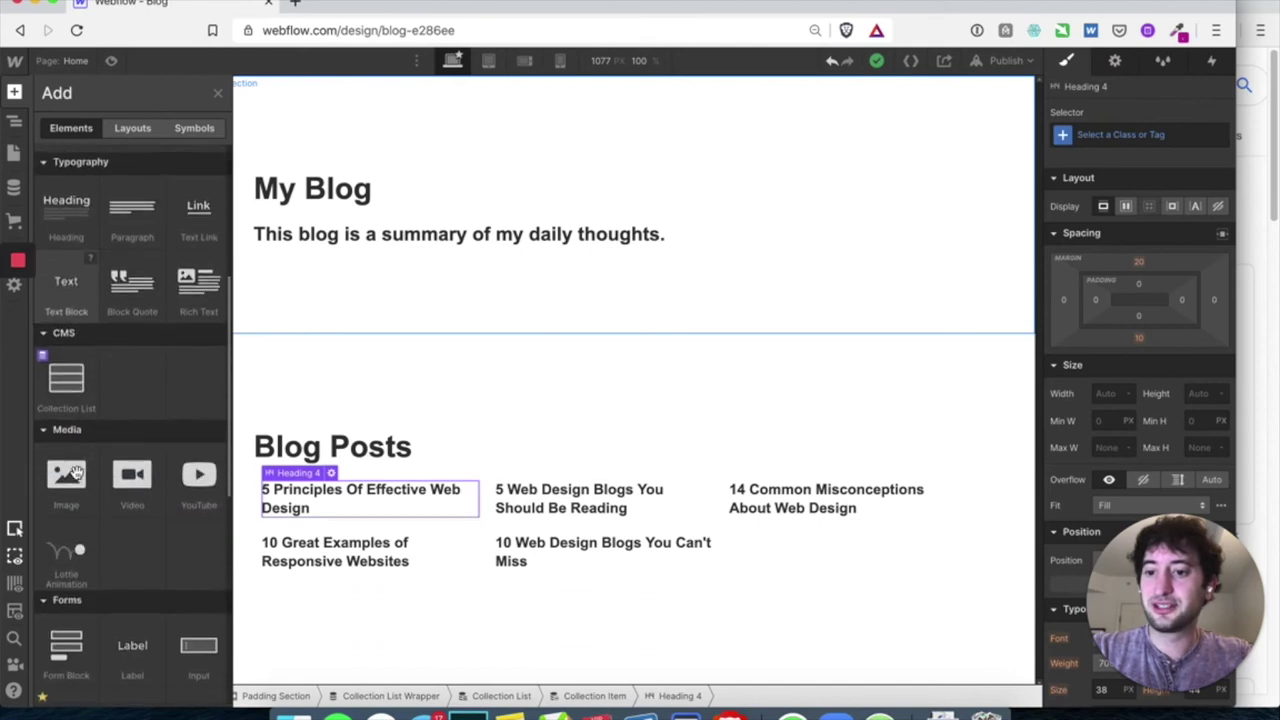
pyautogui.moveTo(72, 448); pyautogui.dragTo(124, 289)
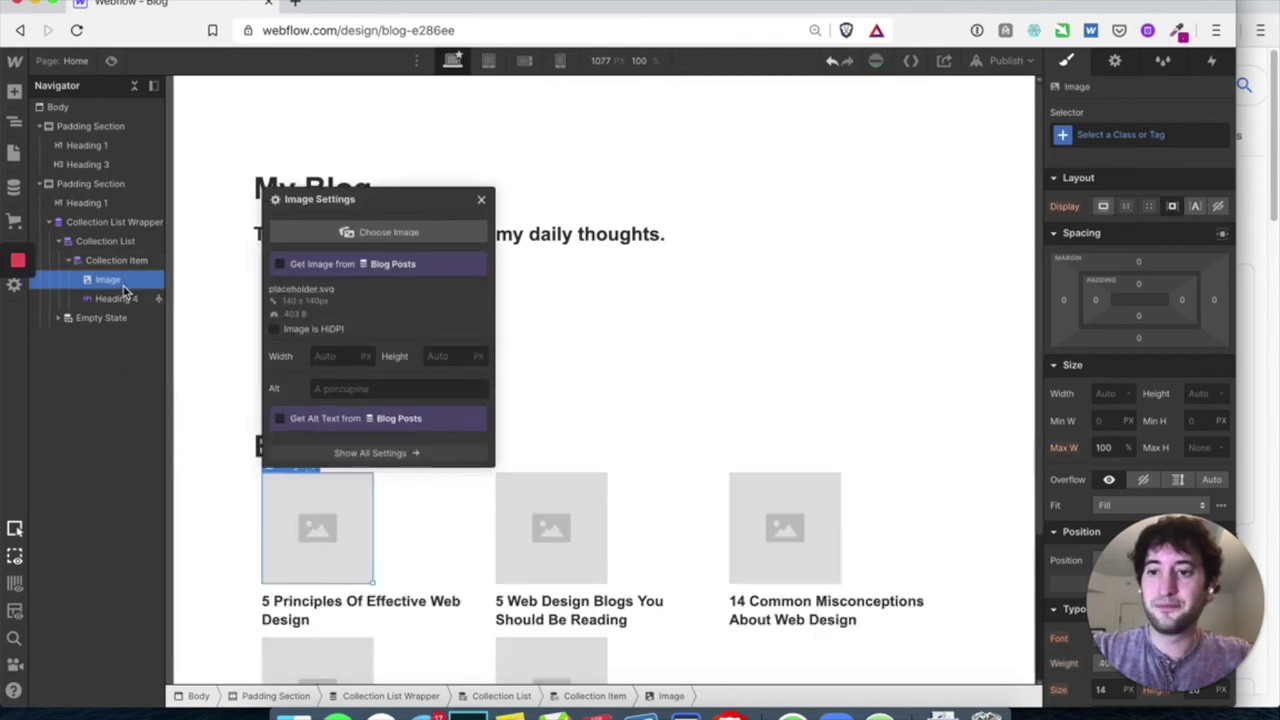
# Step: Bind the collection item's image to the Thumbnail image field of Blog Posts and close the image settings
pyautogui.scroll(-2, 246, 409)
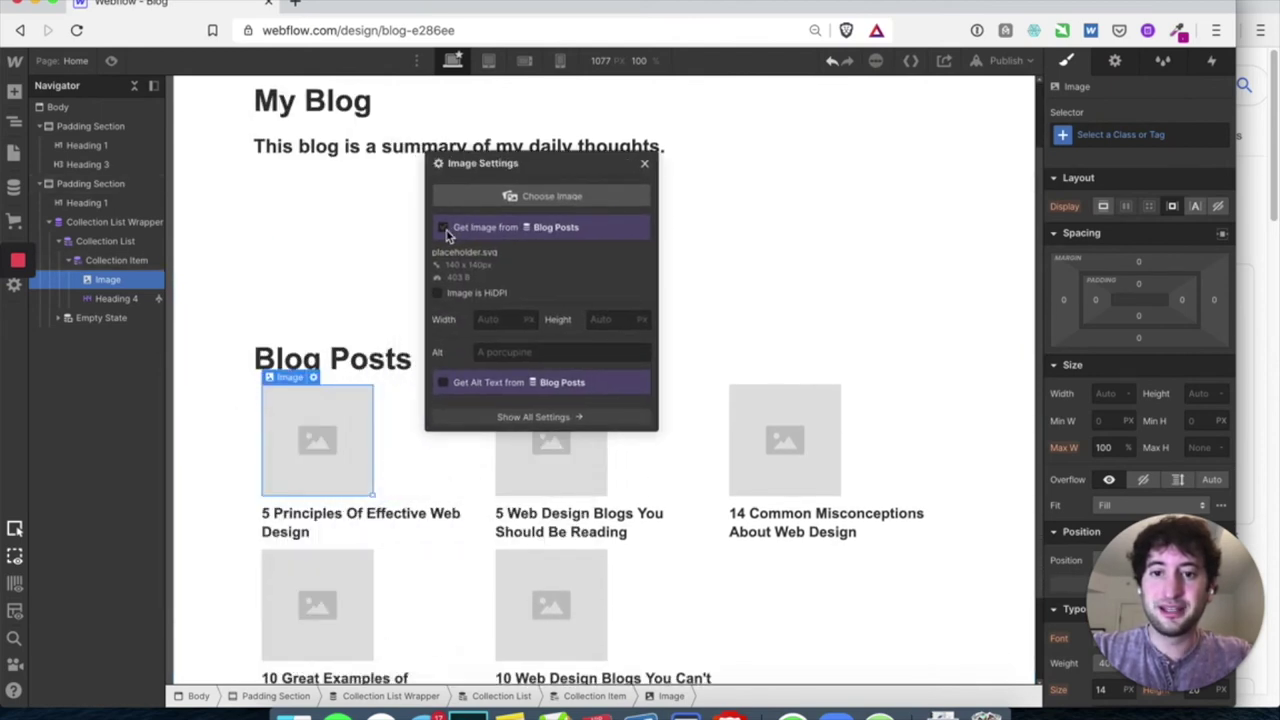
pyautogui.click(446, 229)
pyautogui.click(491, 248)
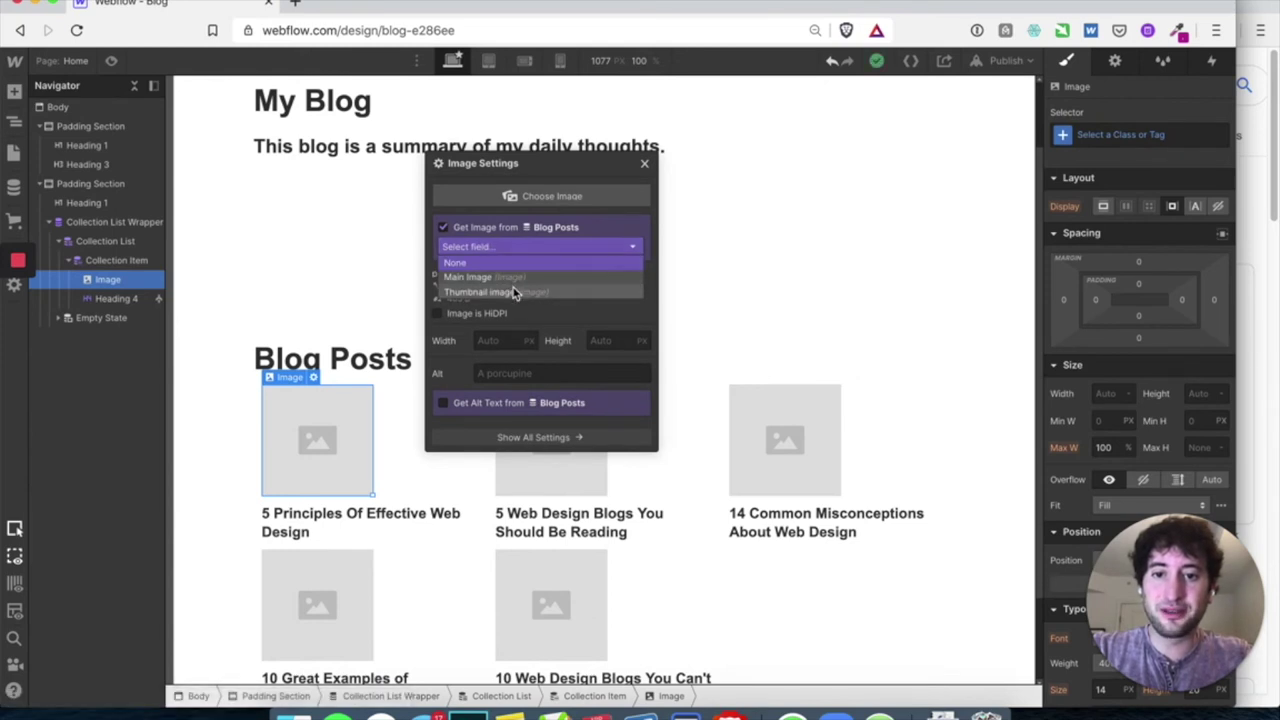
pyautogui.click(513, 292)
pyautogui.scroll(-3, 357, 460)
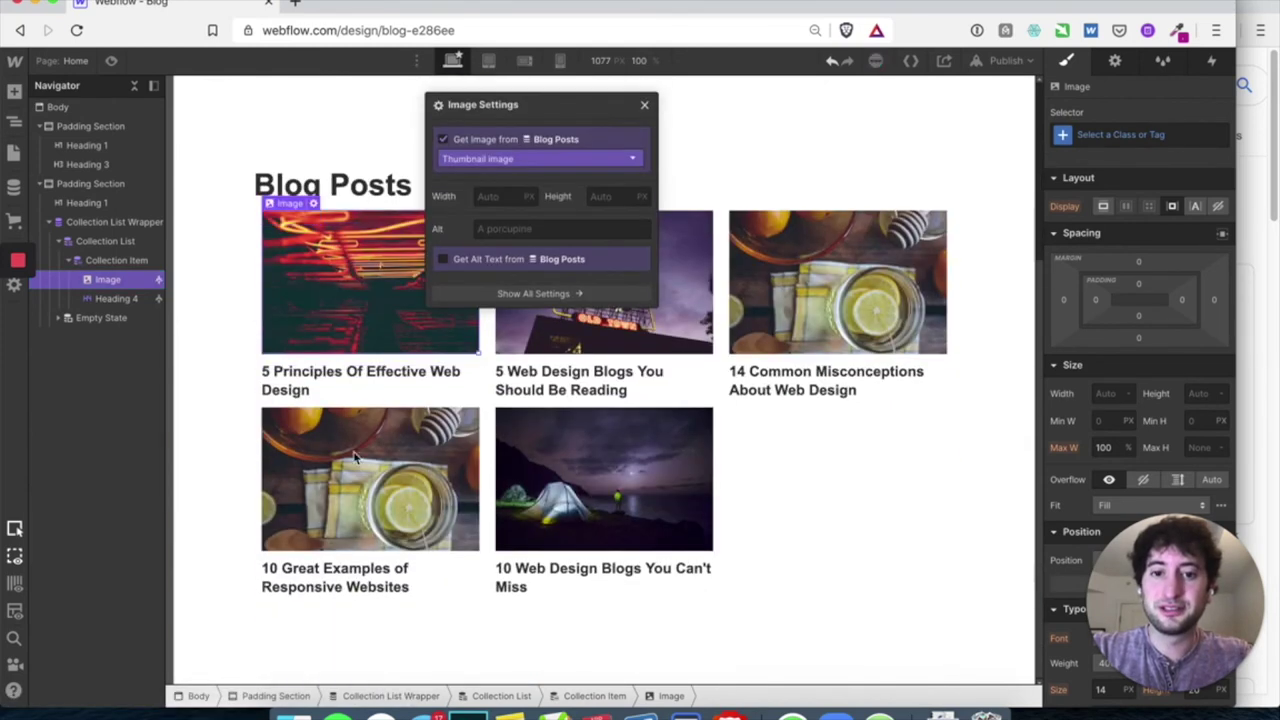
pyautogui.scroll(1, 357, 464)
pyautogui.click(646, 133)
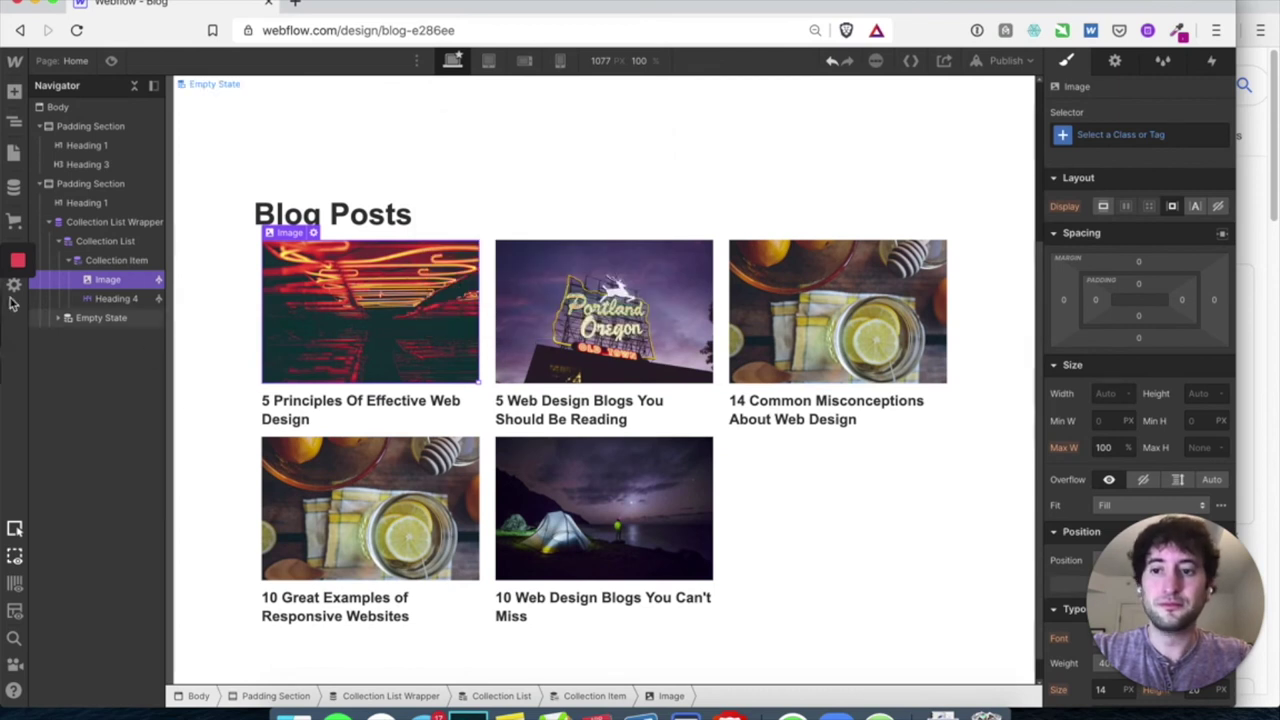
# Step: Add a Link Block to the collection item and nest the image and the heading inside it
pyautogui.scroll(-1, 280, 337)
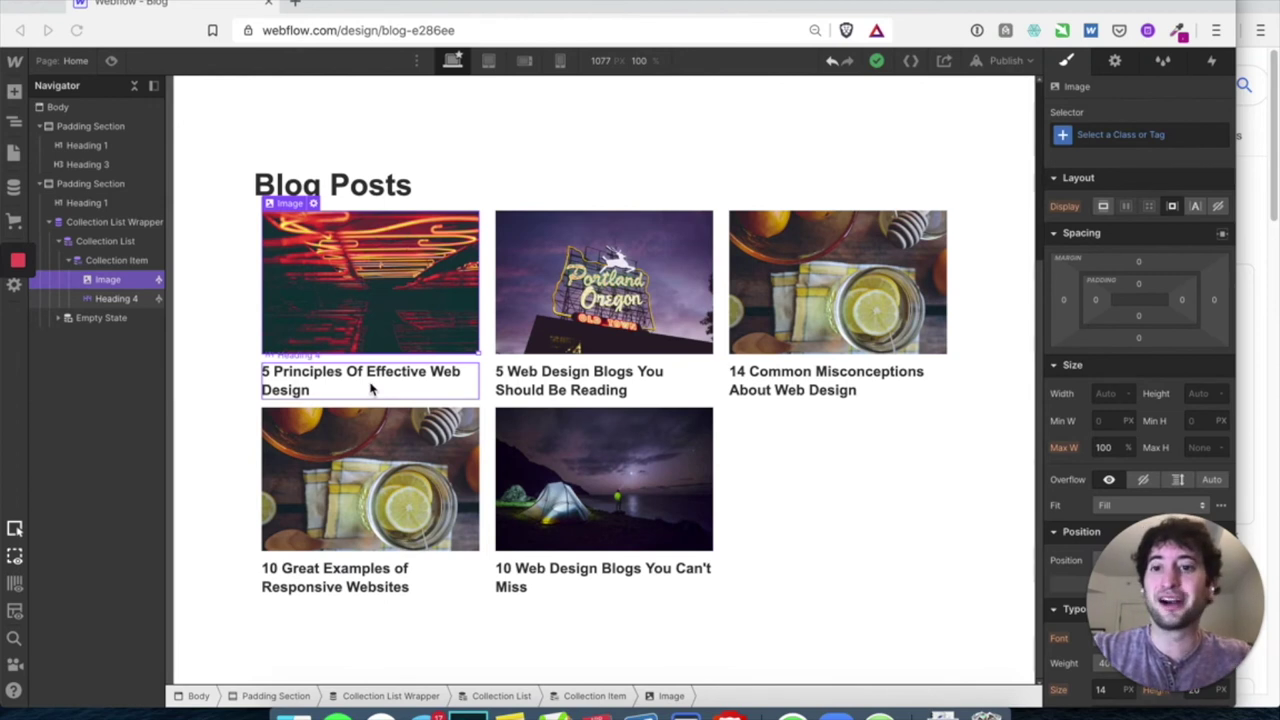
pyautogui.click(14, 92)
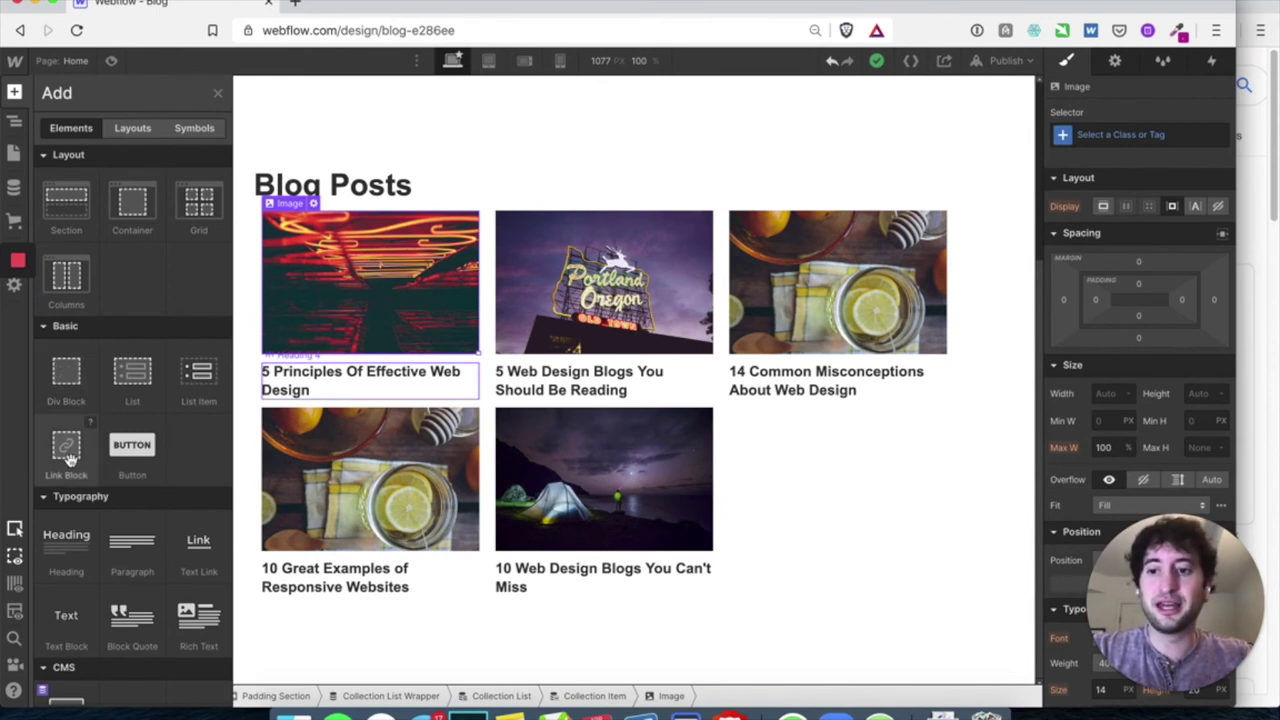
pyautogui.moveTo(66, 444); pyautogui.dragTo(115, 281)
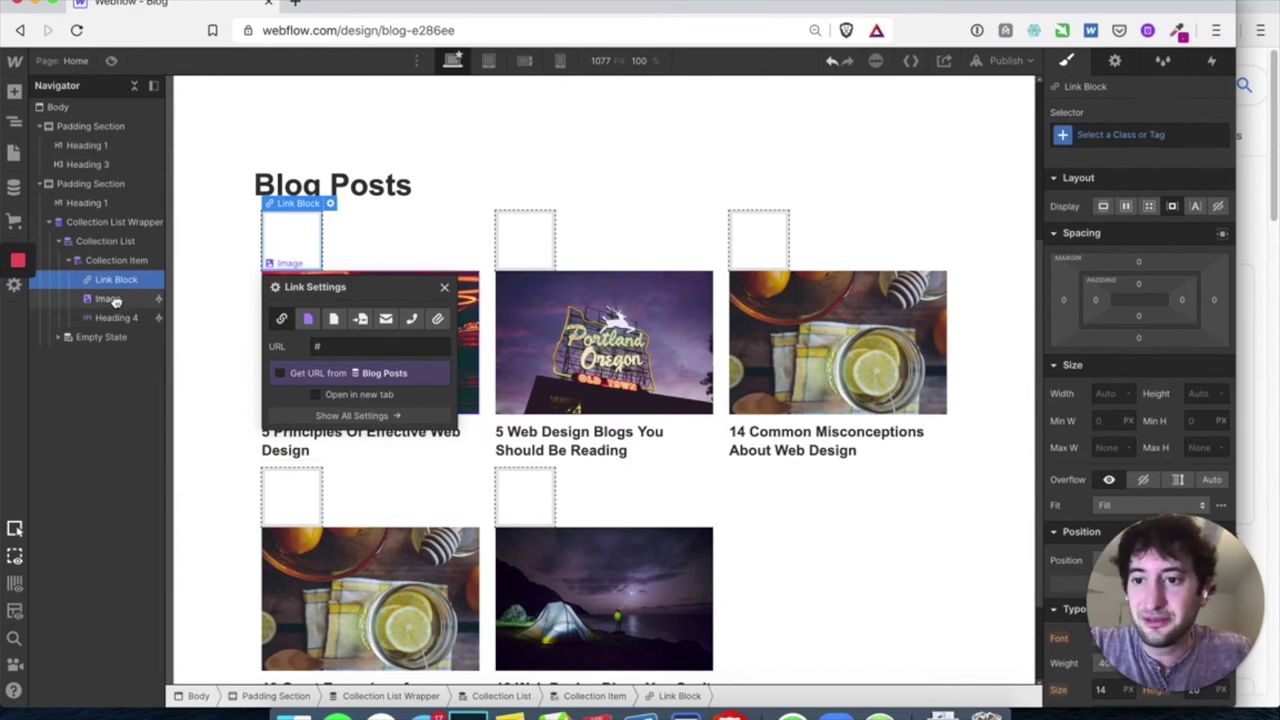
pyautogui.click(116, 301)
pyautogui.moveTo(118, 283); pyautogui.dragTo(126, 320)
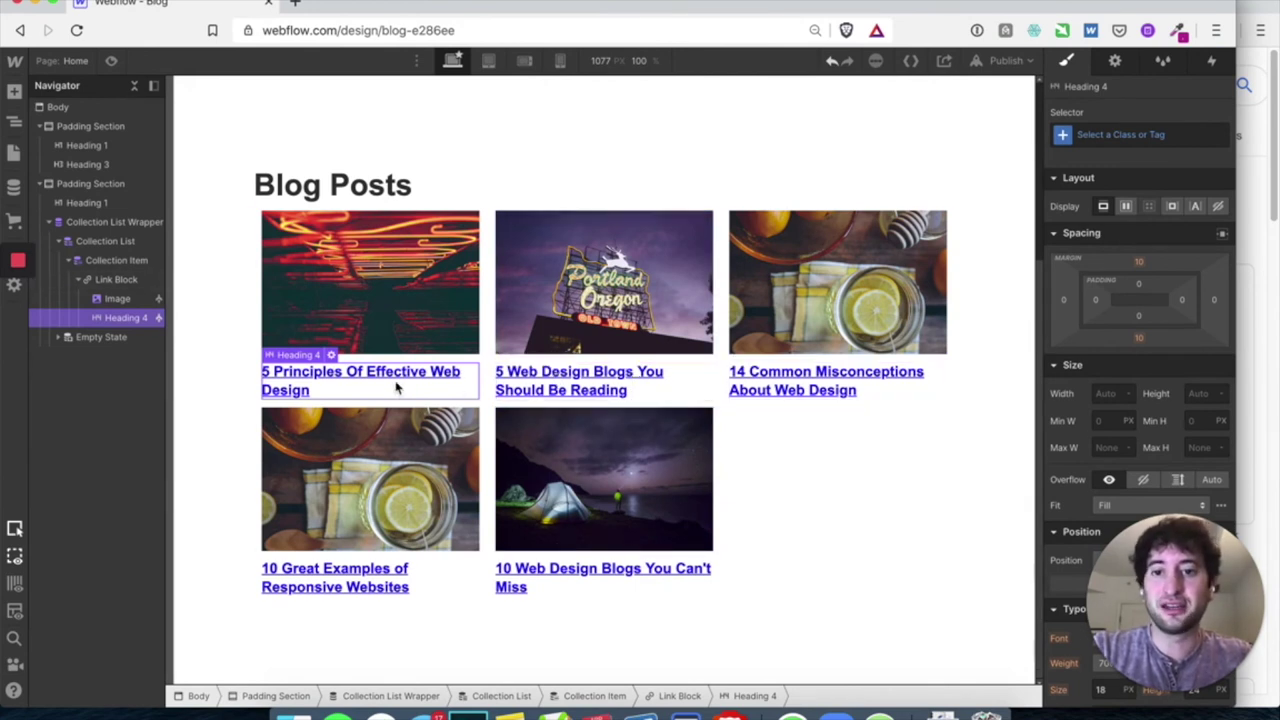
# Step: Set the collection item's left and right padding to 30 px
pyautogui.click(125, 268)
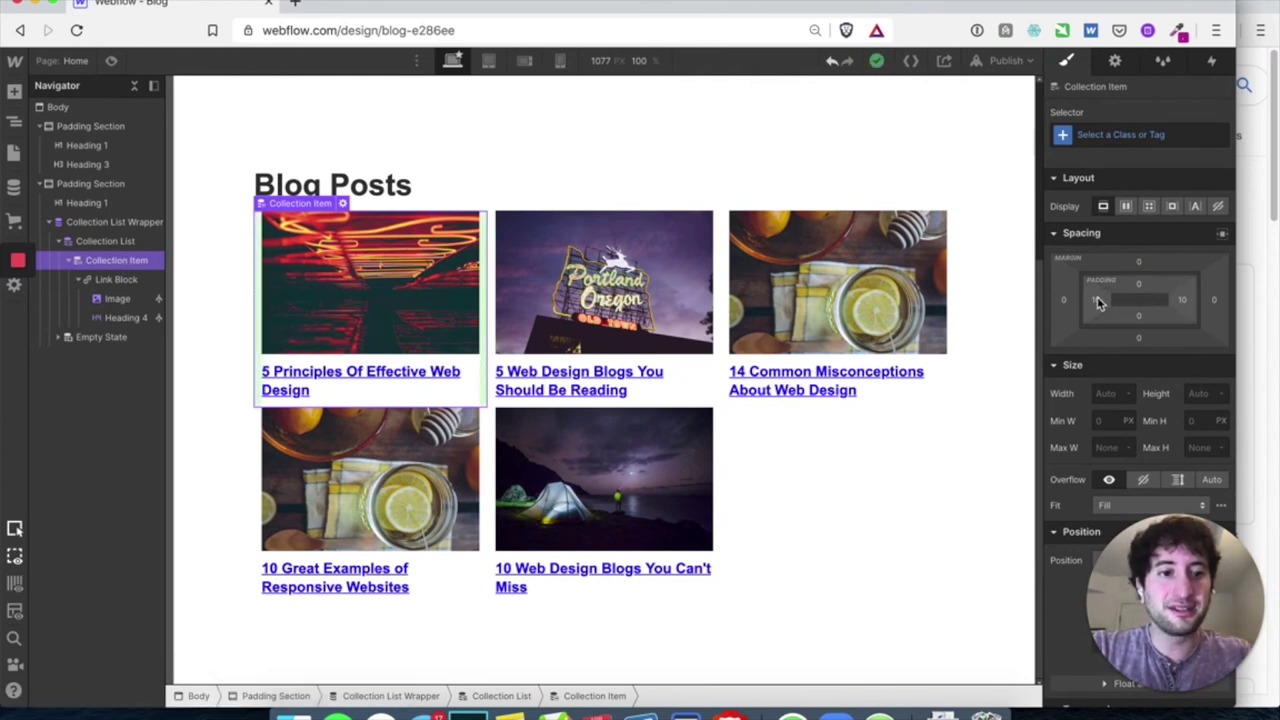
pyautogui.moveTo(1097, 305); pyautogui.dragTo(1097, 308)
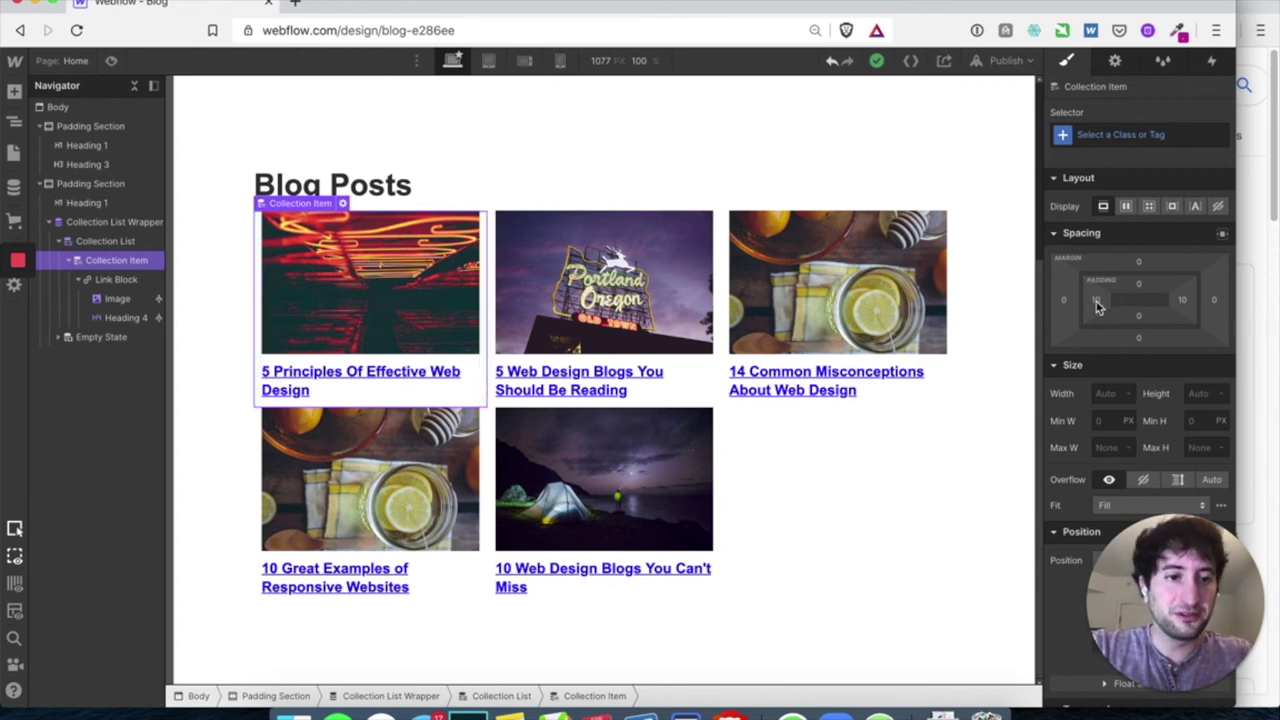
pyautogui.click(1097, 305)
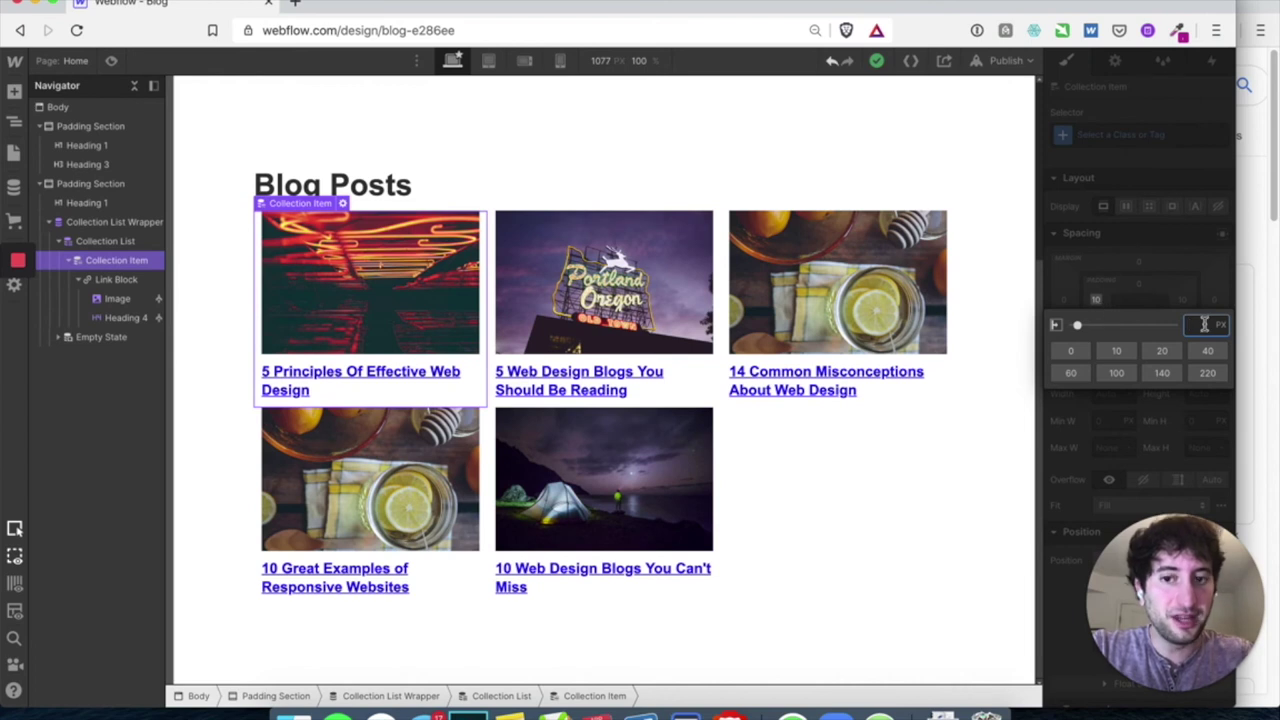
pyautogui.write('30')
pyautogui.press('Return')
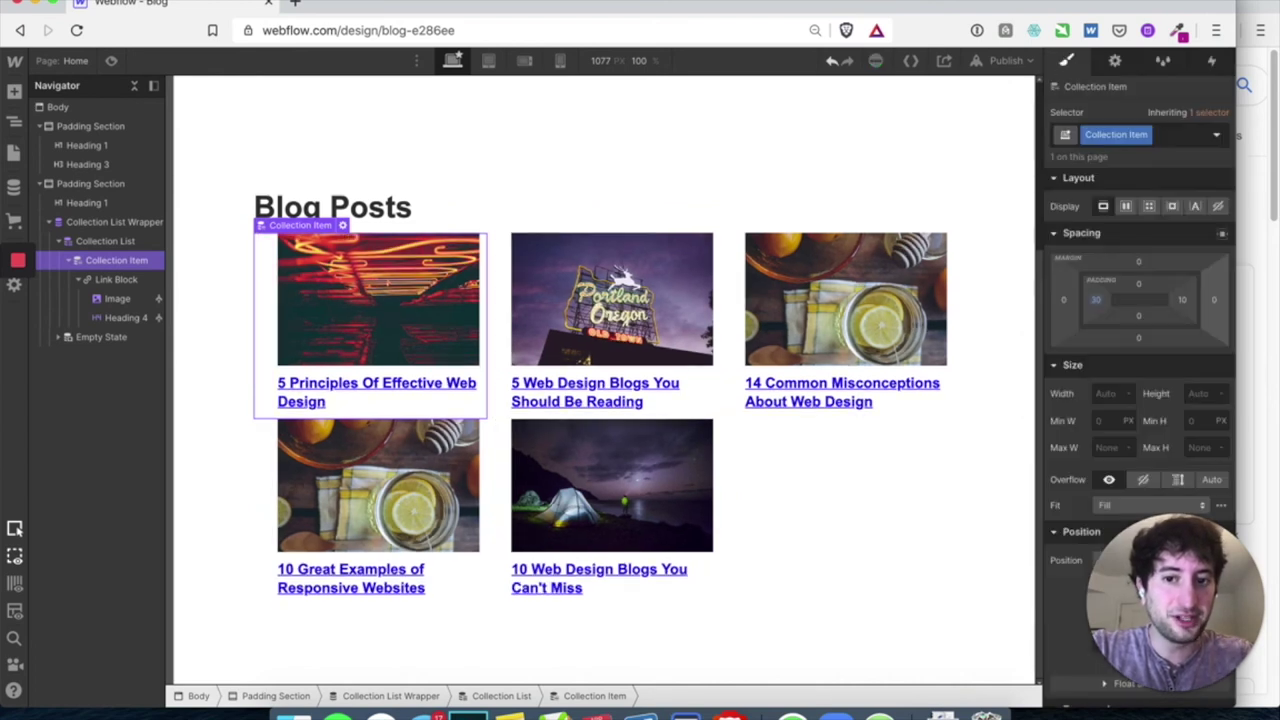
pyautogui.click(1183, 303)
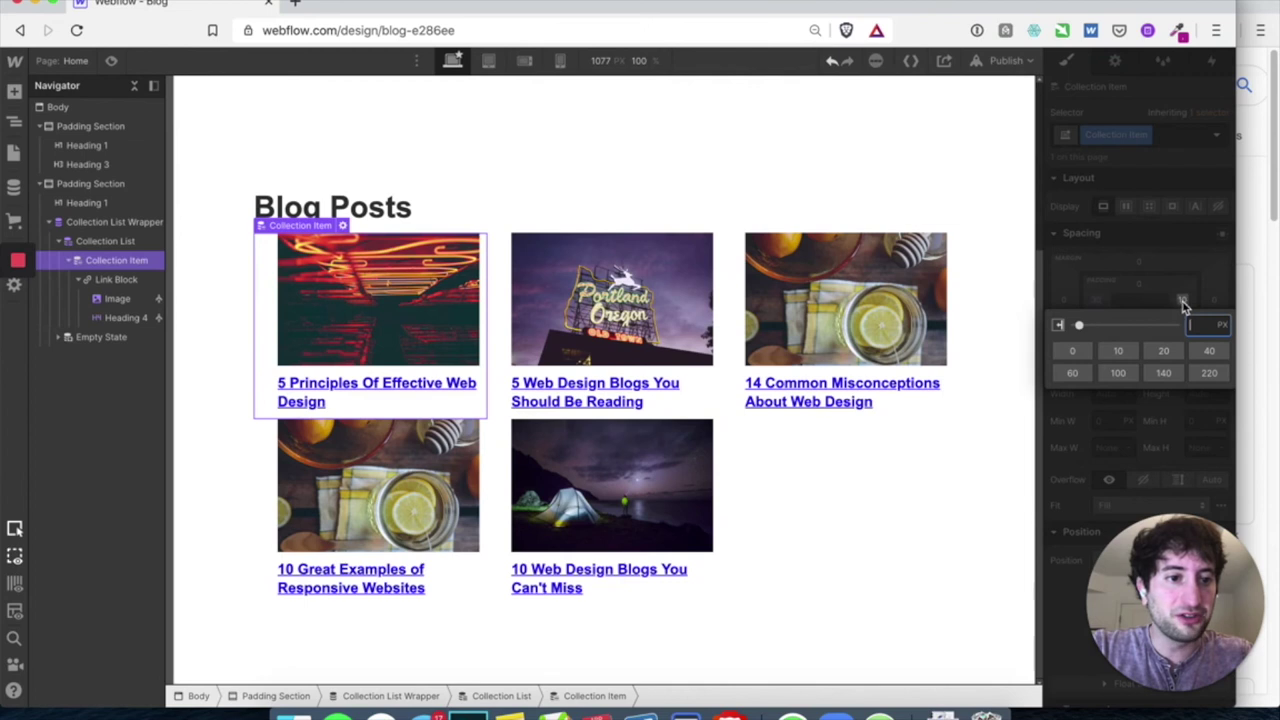
pyautogui.press('Return')
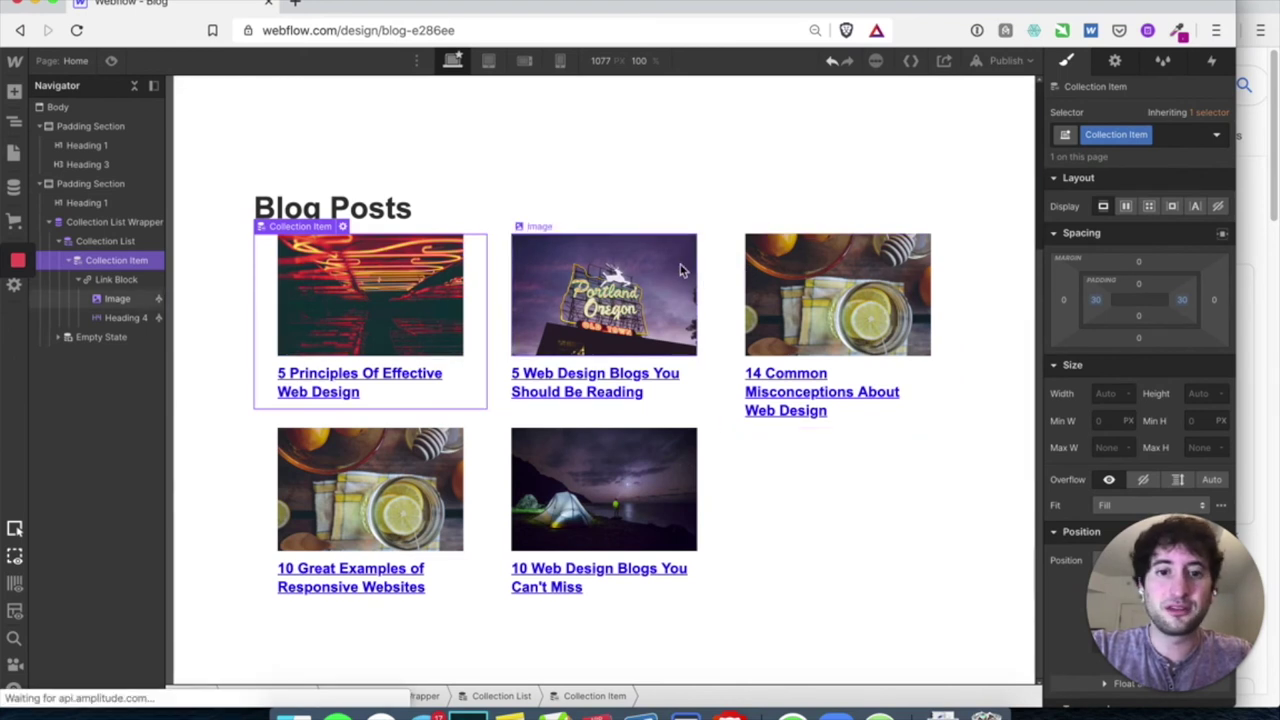
# Step: Set the collection item's left and right padding to 0
pyautogui.click(1099, 301)
pyautogui.write('0')
pyautogui.press('Return')
pyautogui.click(1182, 299)
pyautogui.write('0')
pyautogui.press('Return')
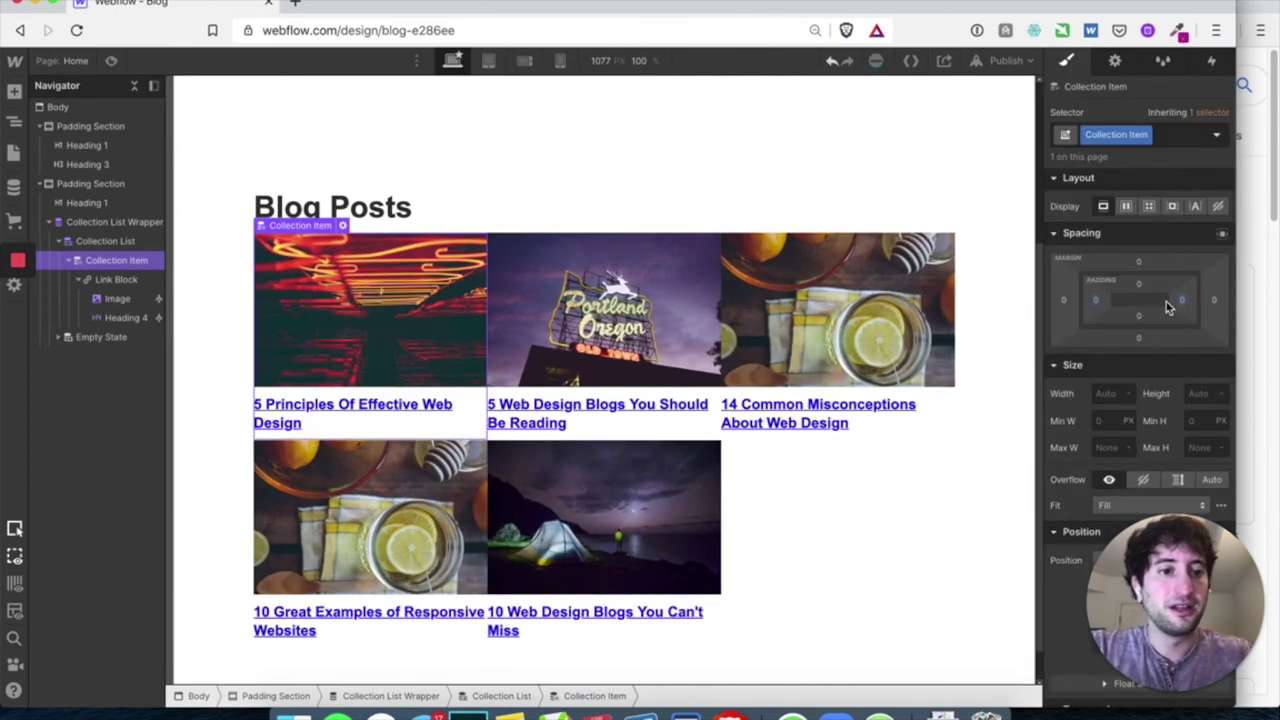
# Step: Try left and right margins of 30 px on the collection item and check the resulting list layout
pyautogui.click(1066, 302)
pyautogui.write('30')
pyautogui.press('Return')
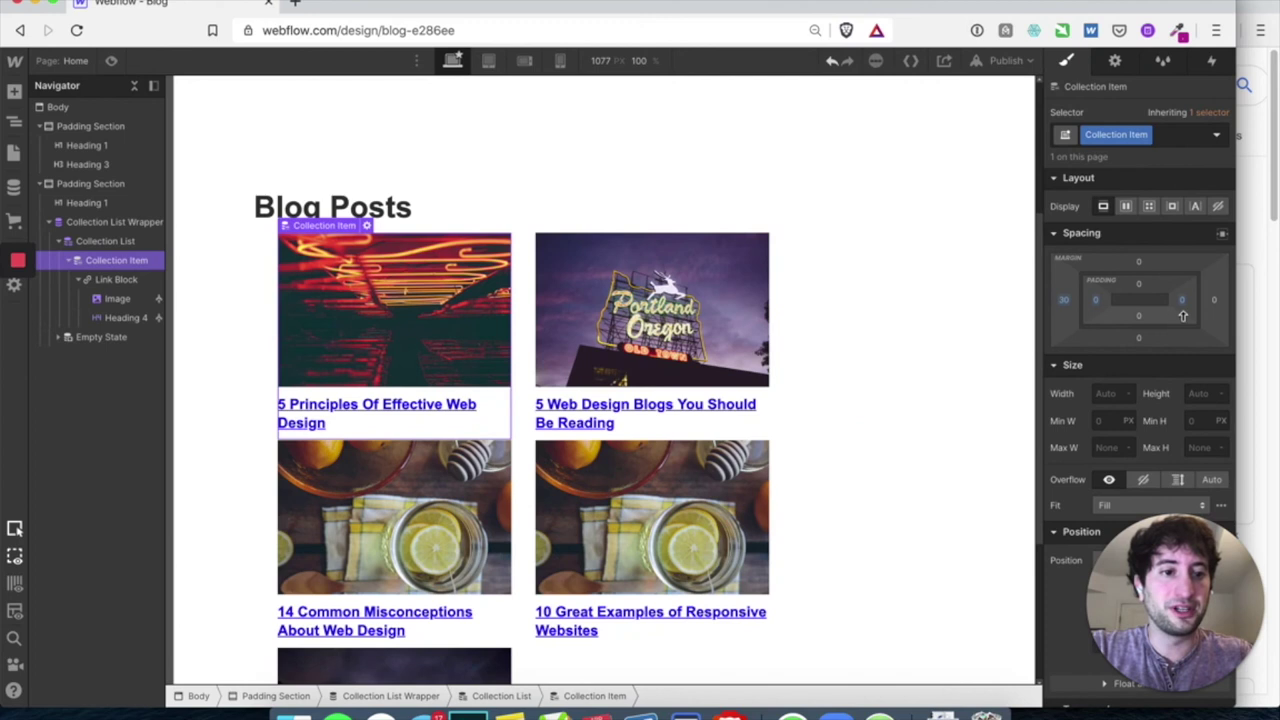
pyautogui.click(1216, 300)
pyautogui.write('30')
pyautogui.press('Return')
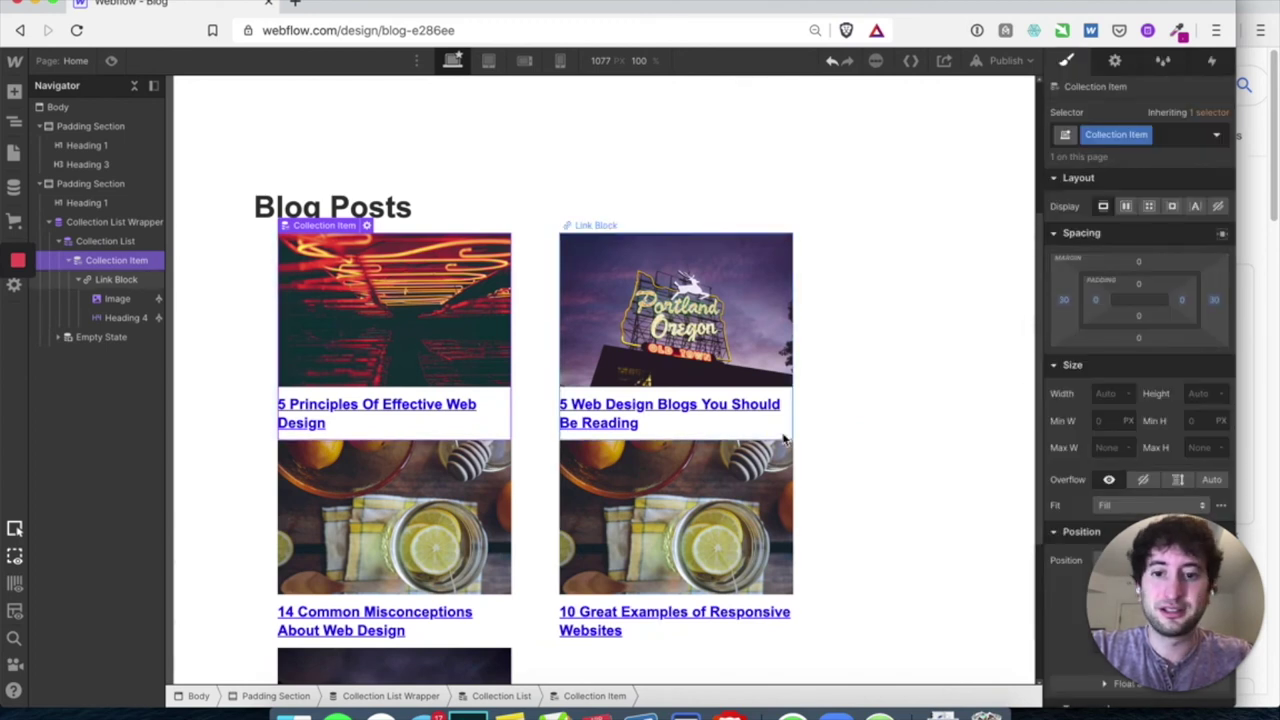
pyautogui.scroll(-4, 785, 440)
pyautogui.scroll(5, 865, 305)
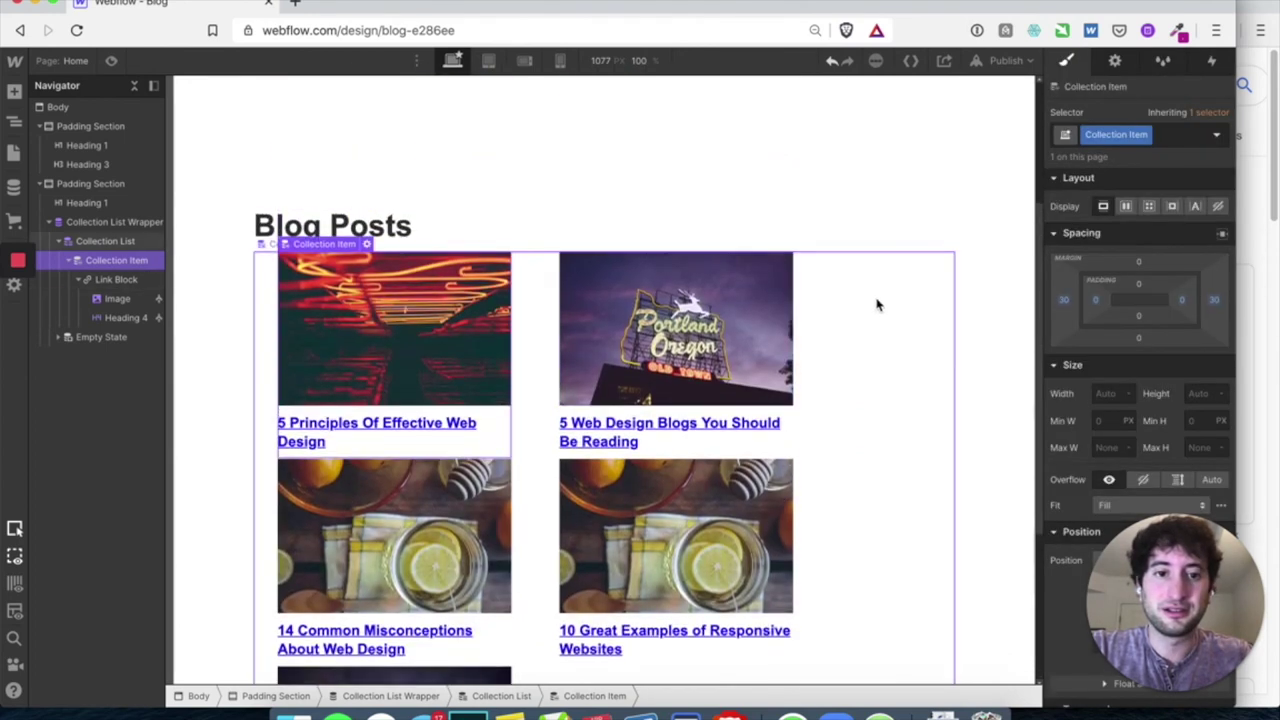
pyautogui.scroll(-2, 877, 303)
pyautogui.scroll(-2, 556, 349)
pyautogui.scroll(4, 556, 349)
pyautogui.scroll(-1, 556, 349)
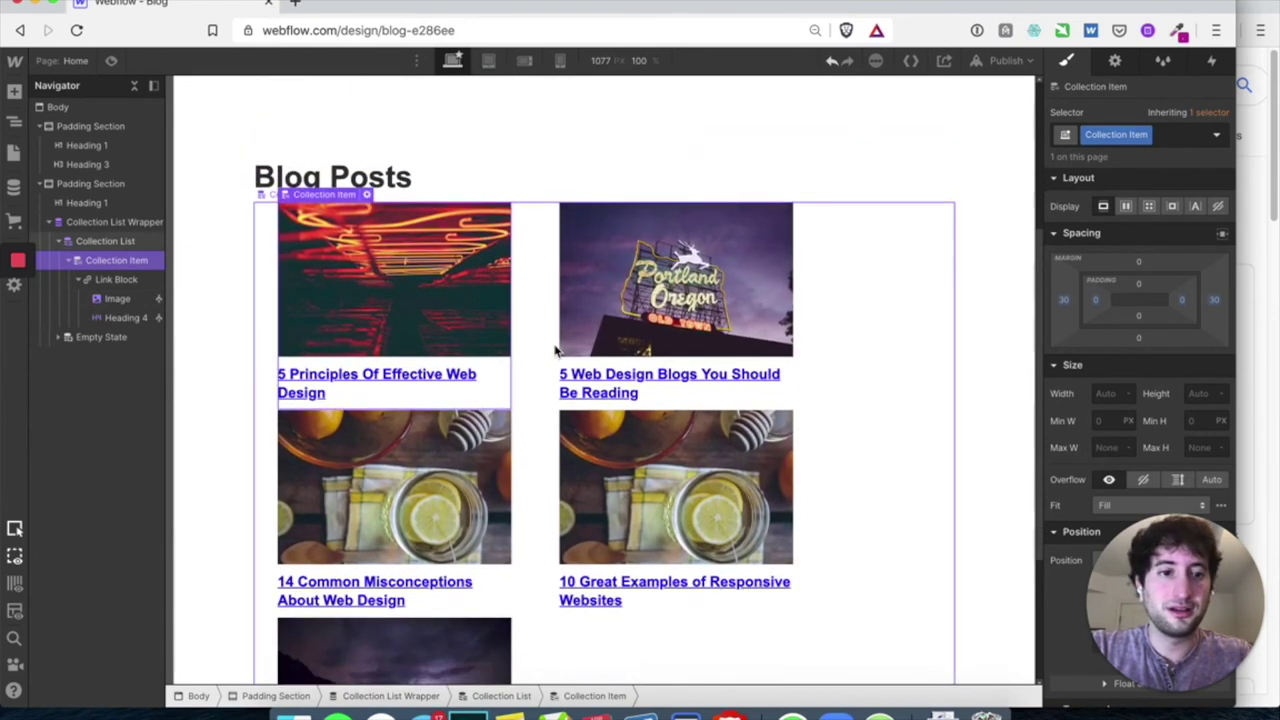
# Step: Undo the margin changes and the zero padding on the collection item
pyautogui.press('super+z')
pyautogui.scroll(1, 778, 328)
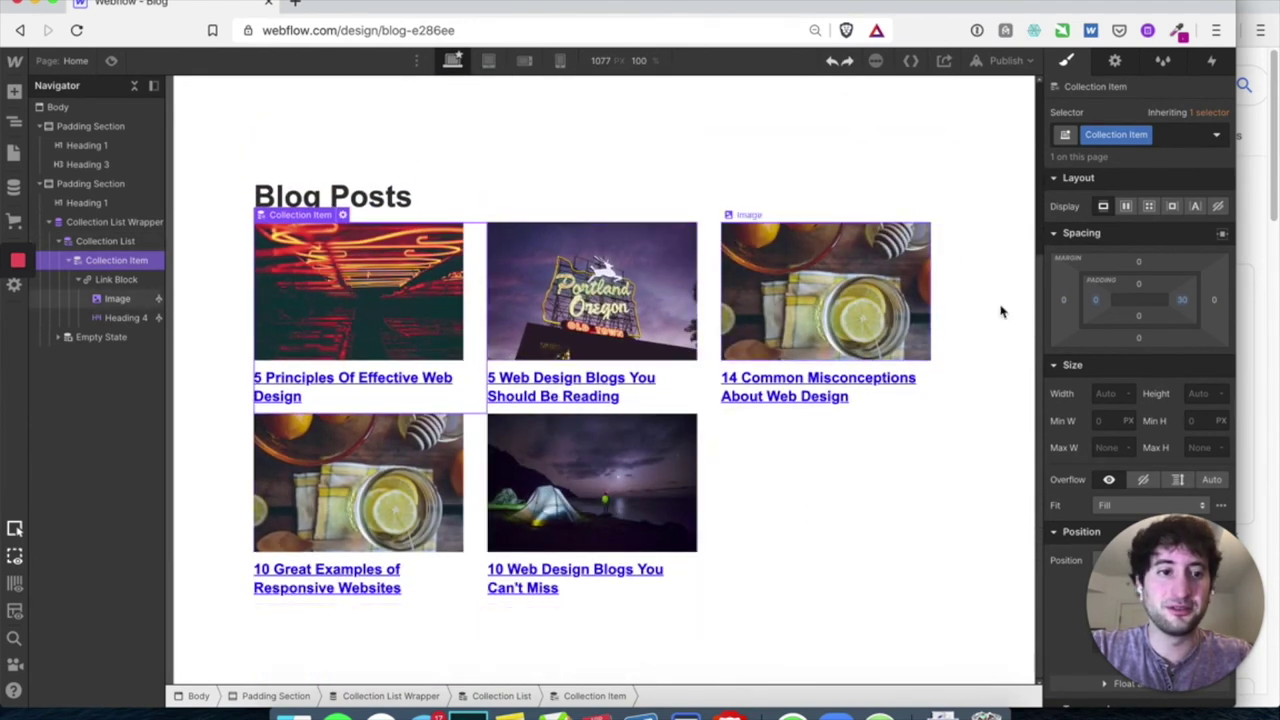
pyautogui.press('super+shift+z')
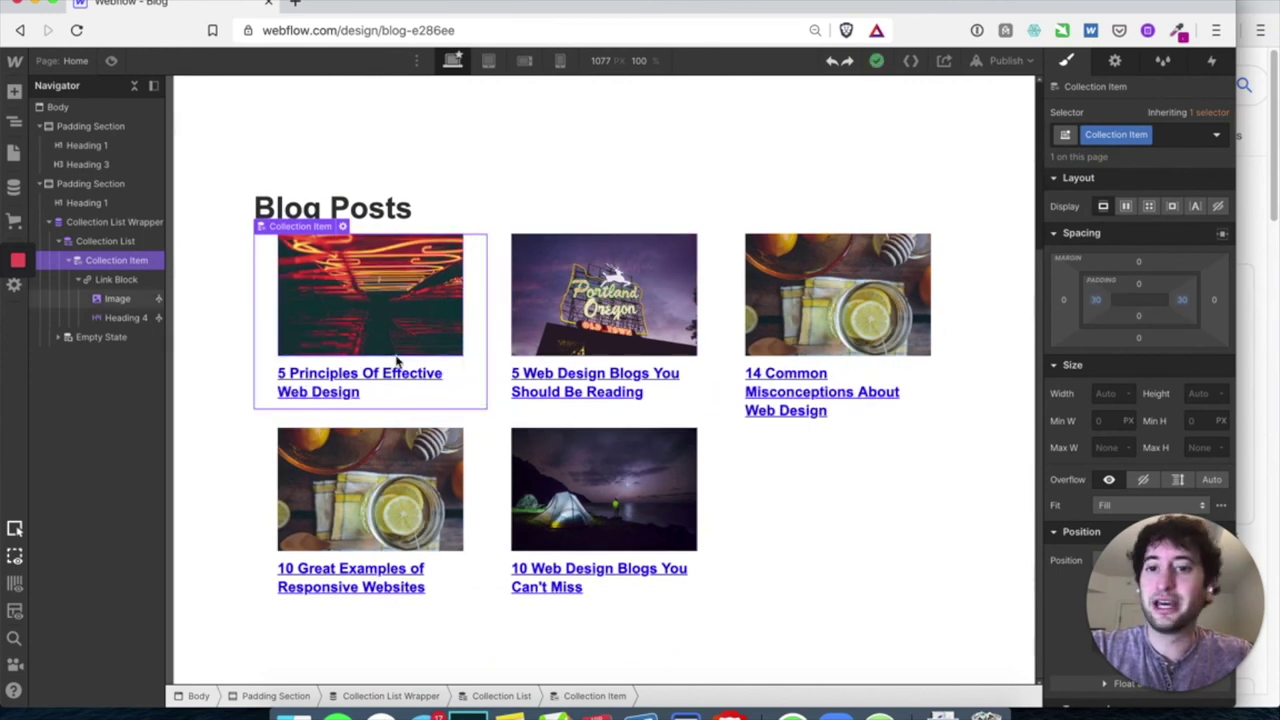
pyautogui.scroll(3, 530, 360)
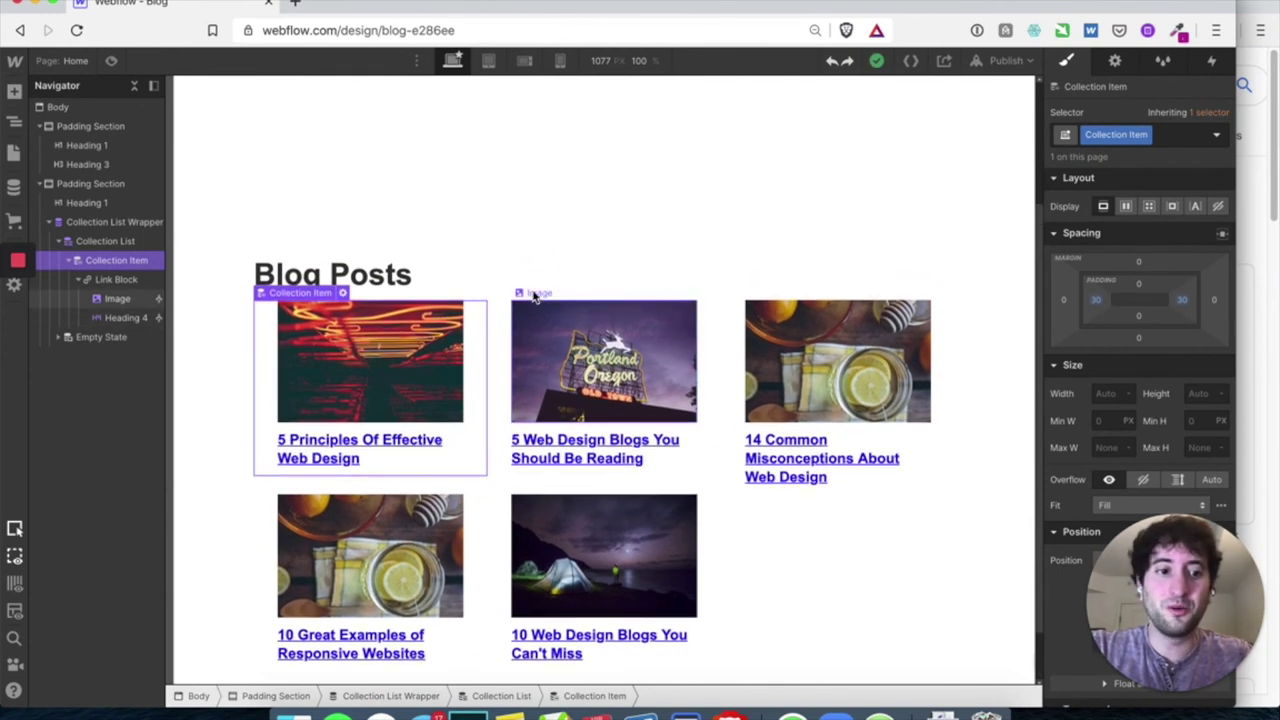
pyautogui.scroll(-2, 534, 296)
pyautogui.scroll(-1, 533, 296)
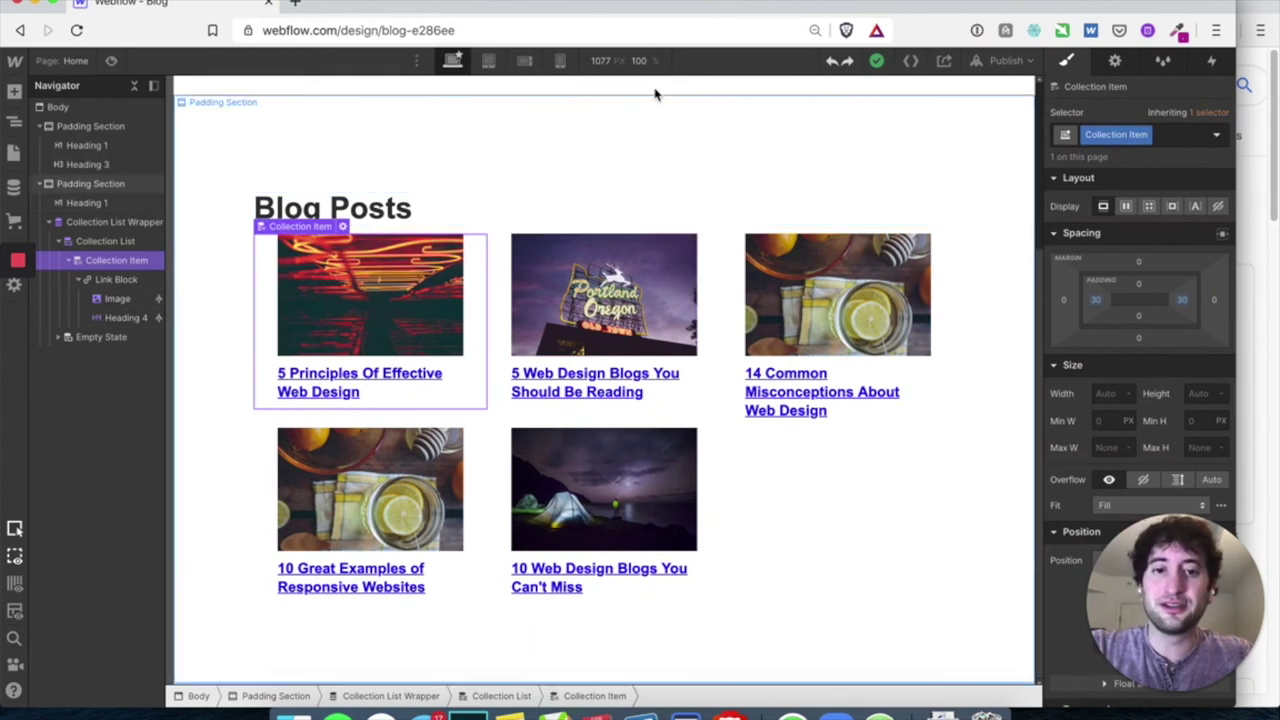
pyautogui.scroll(1, 634, 211)
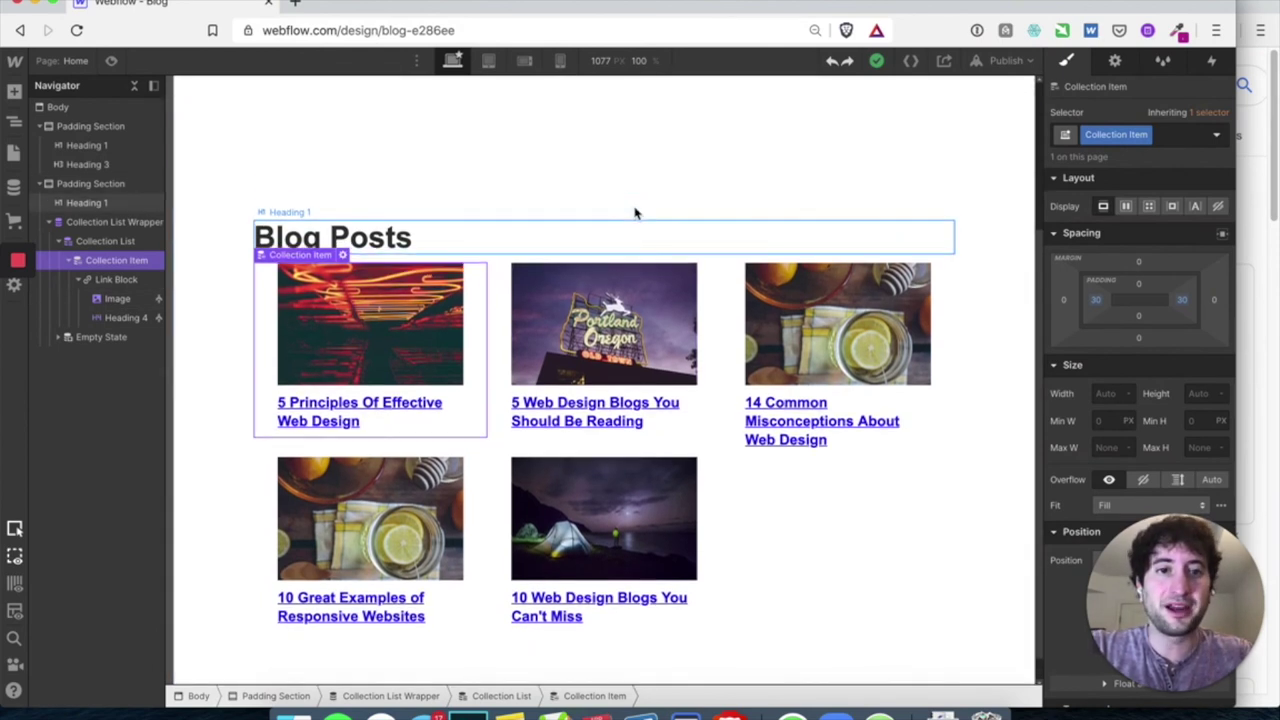
pyautogui.click(834, 61)
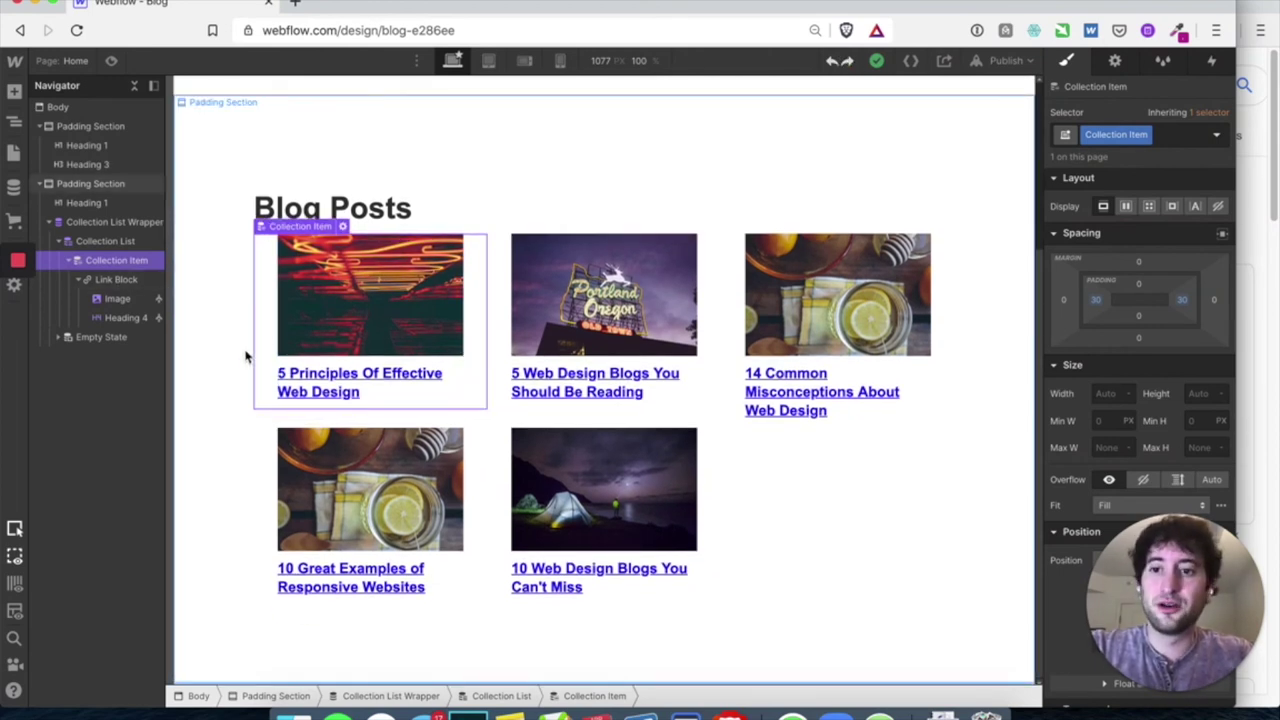
# Step: Link the collection item's link block to the Current Blog Post collection page
pyautogui.click(122, 279)
pyautogui.click(346, 227)
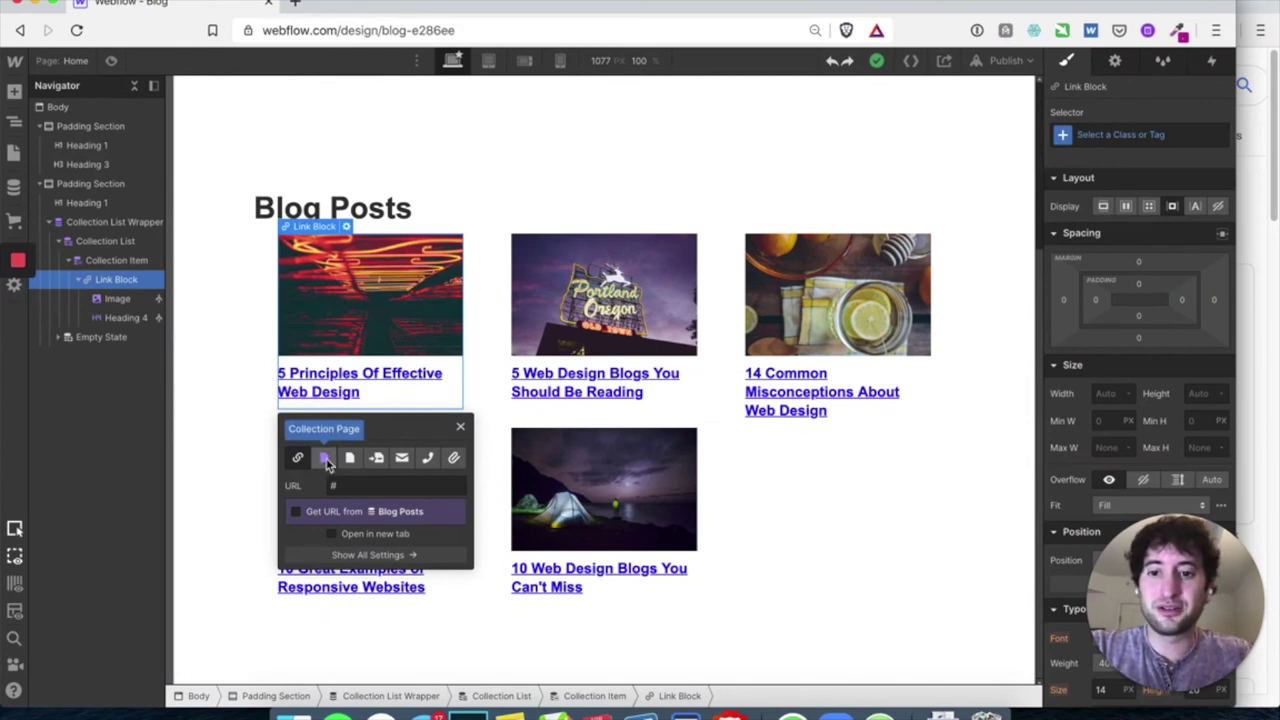
pyautogui.click(324, 458)
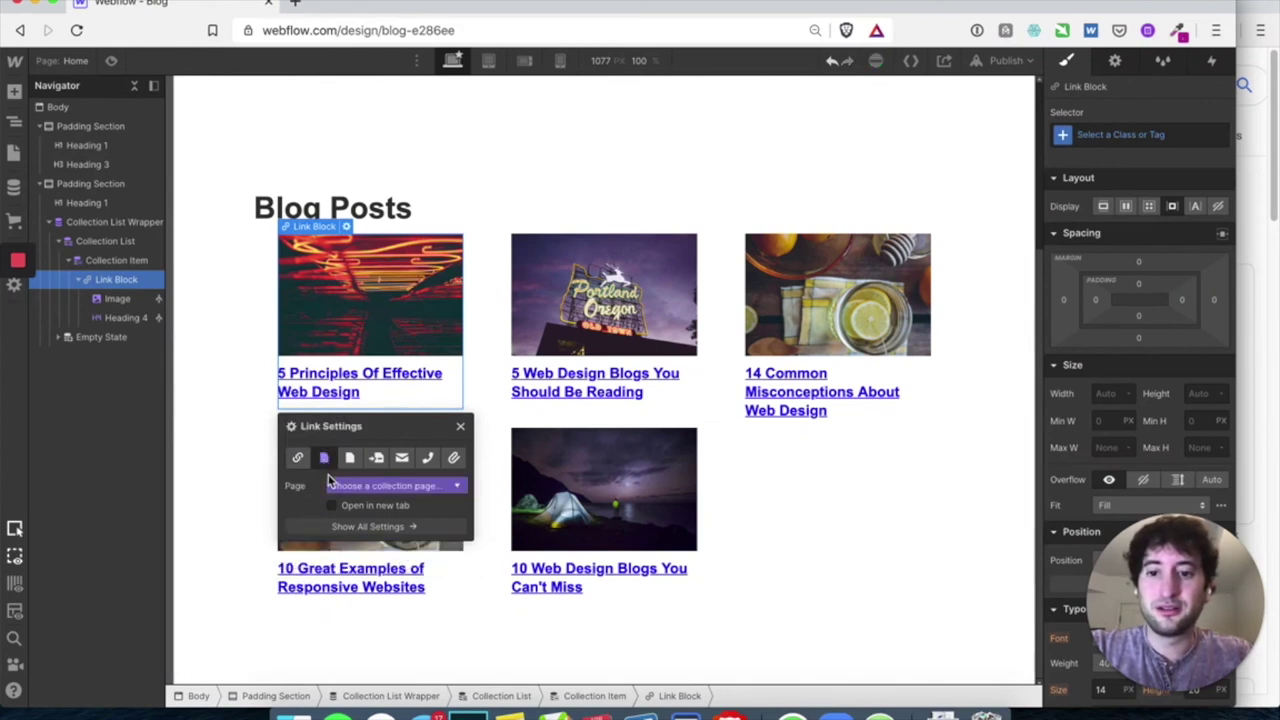
pyautogui.click(299, 459)
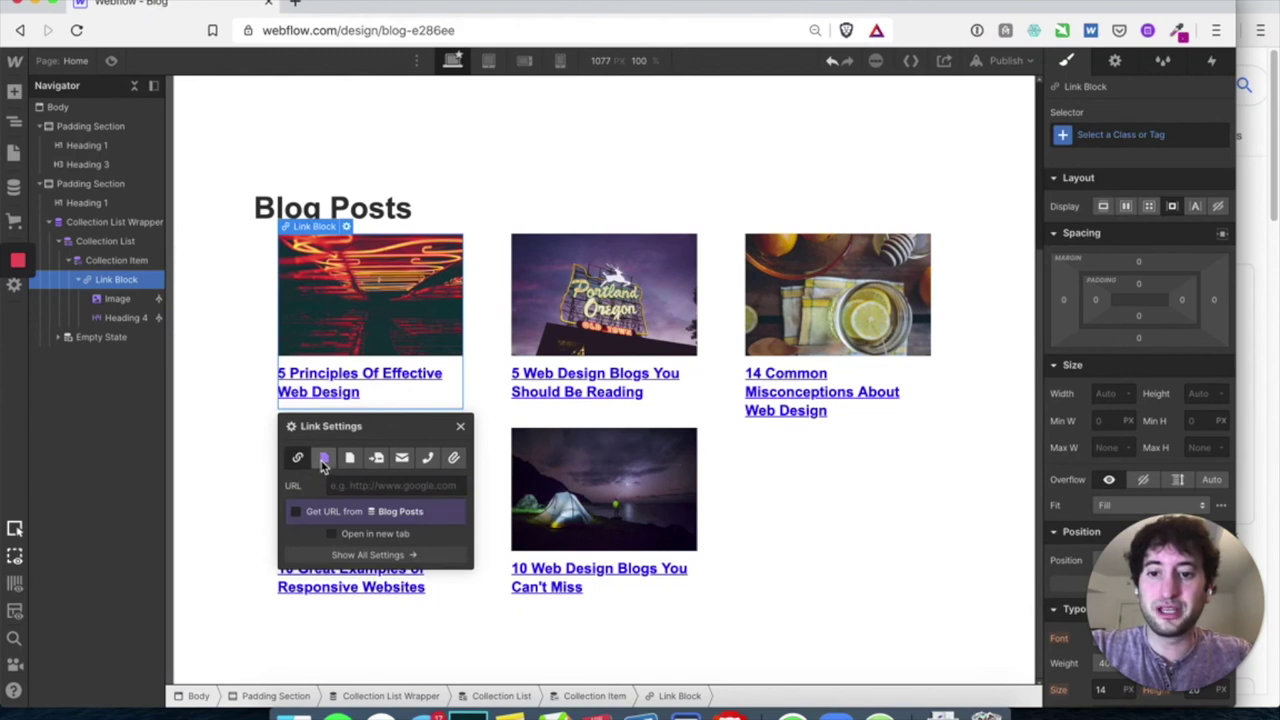
pyautogui.click(323, 462)
pyautogui.click(357, 488)
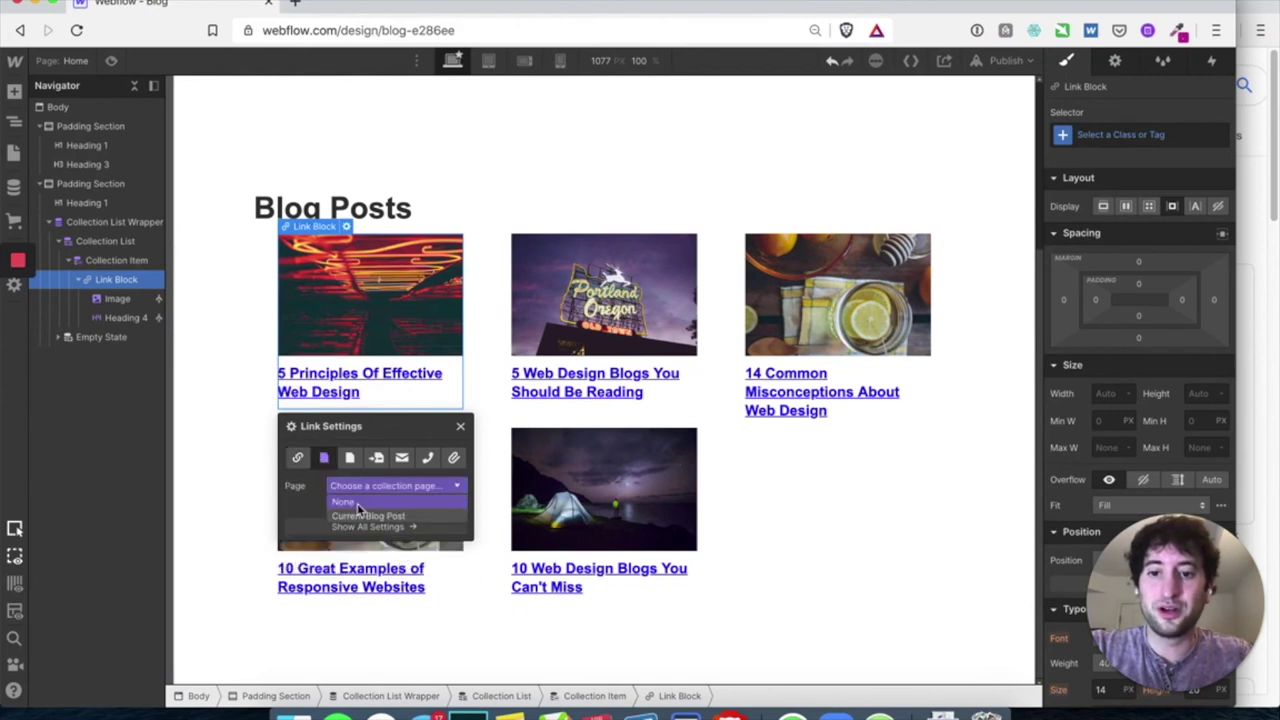
pyautogui.click(365, 516)
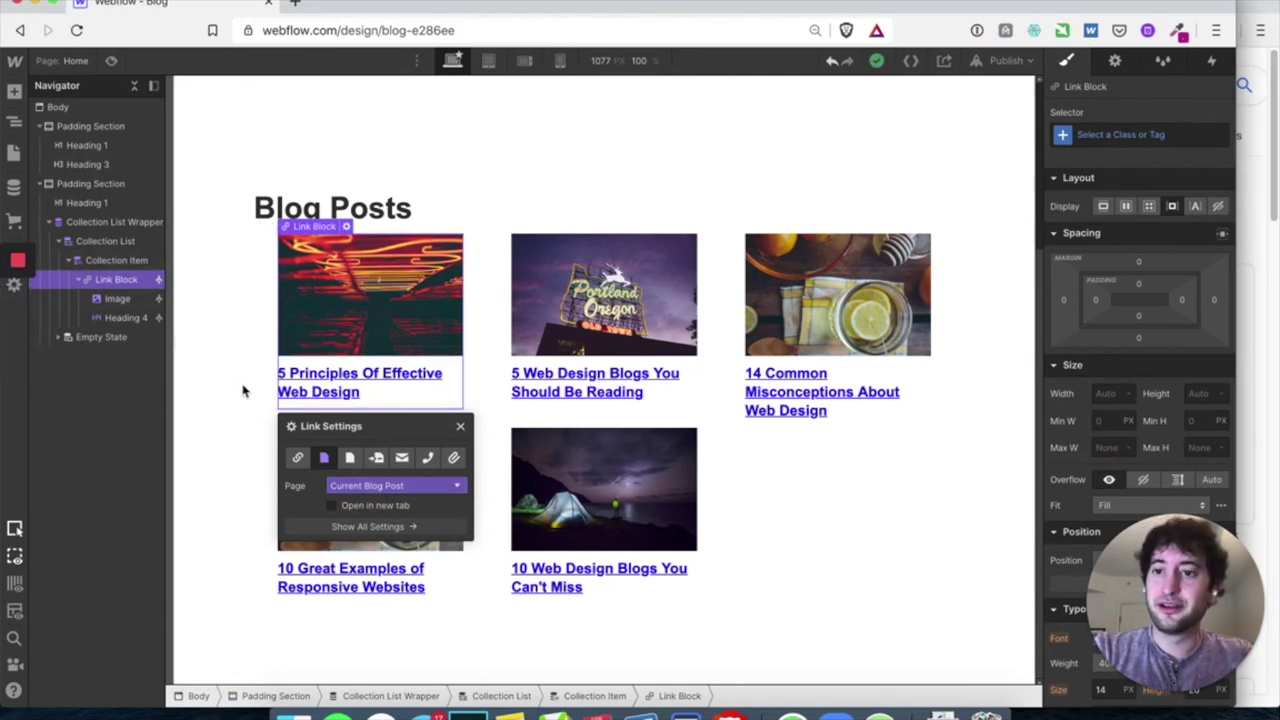
# Step: Close the link block's link settings and look over the linked blog post list
pyautogui.click(460, 428)
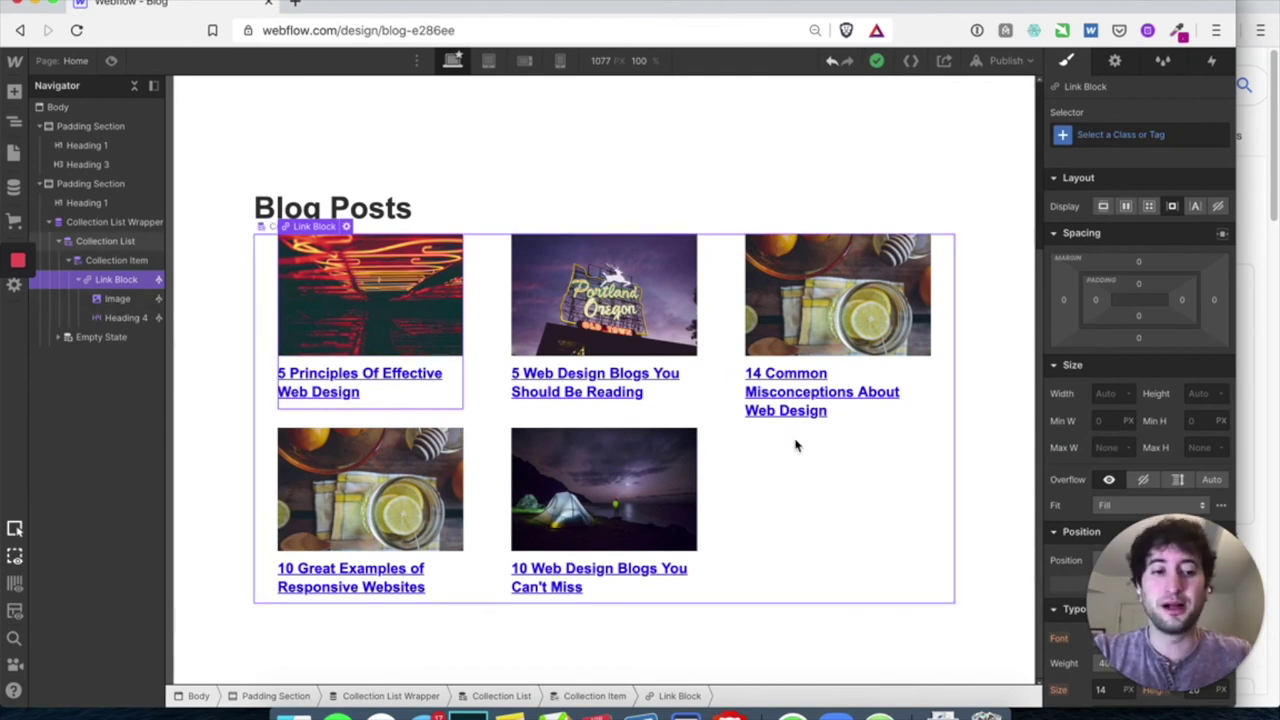
pyautogui.scroll(3, 795, 445)
pyautogui.scroll(-2, 795, 445)
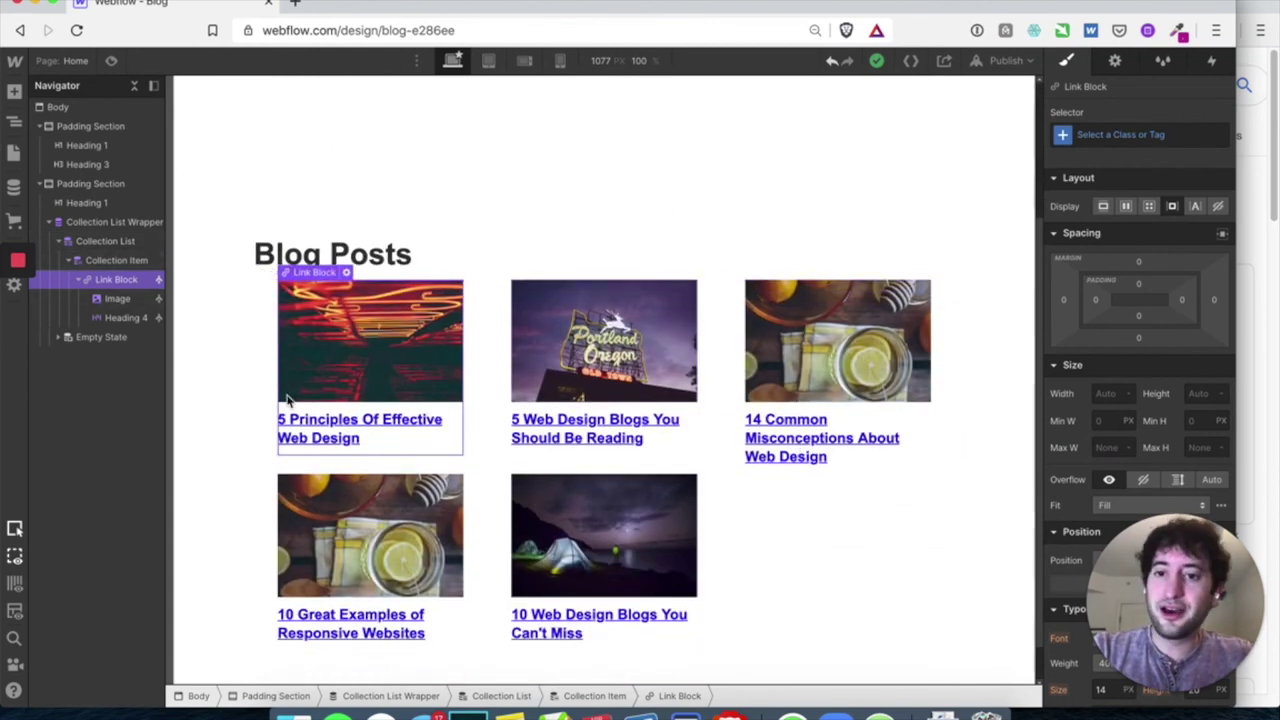
pyautogui.scroll(-1, 263, 391)
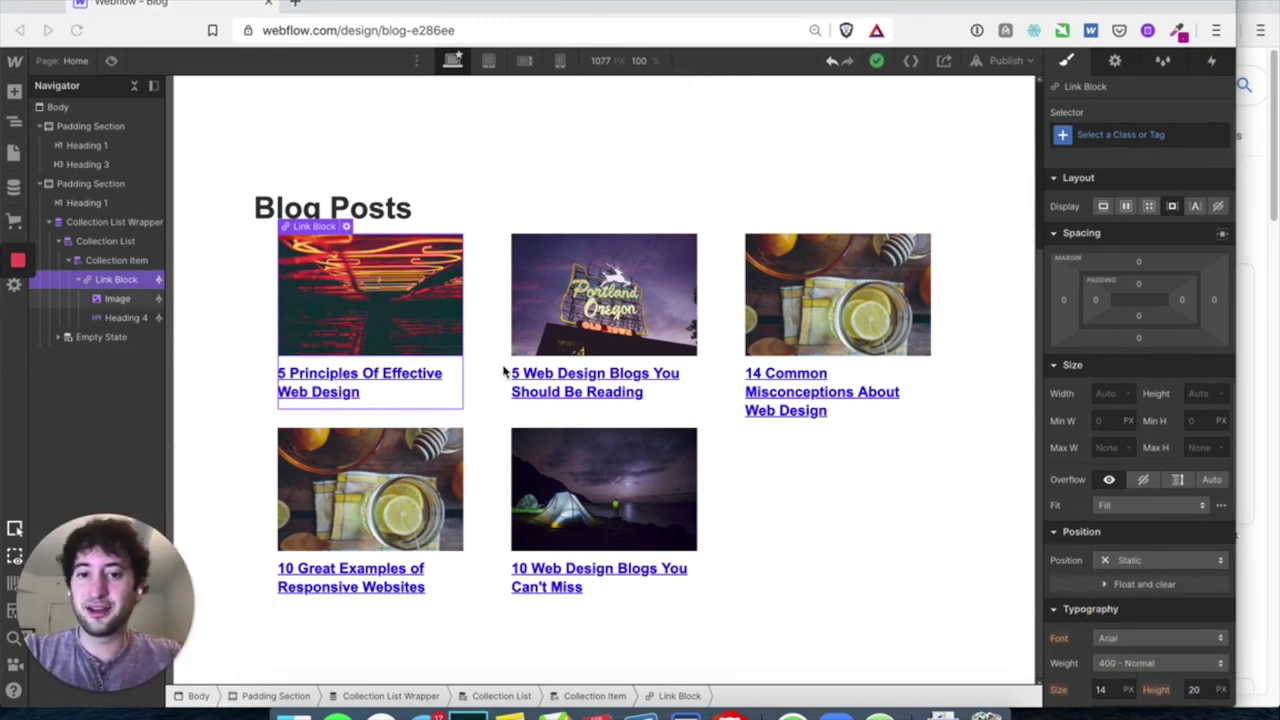
# Step: Remove the underline decoration from the text in the collection item's link block
pyautogui.scroll(-5, 1105, 487)
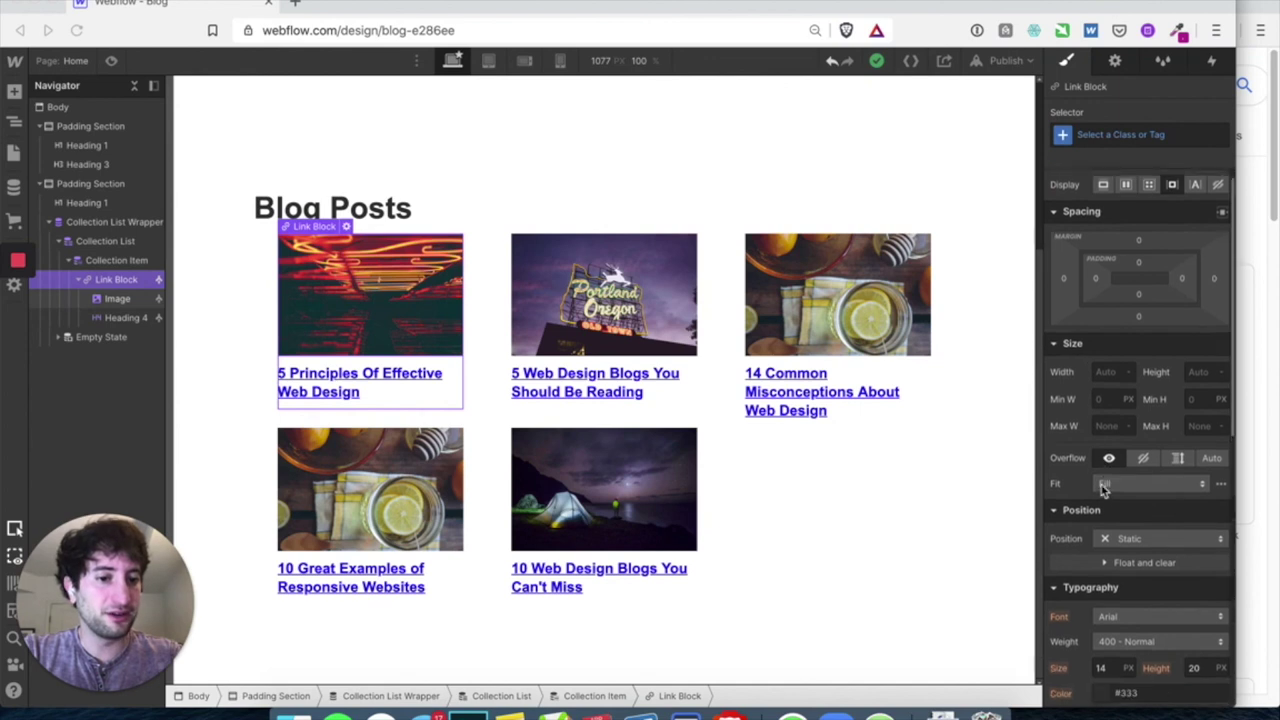
pyautogui.scroll(-2, 1105, 487)
pyautogui.scroll(5, 1105, 487)
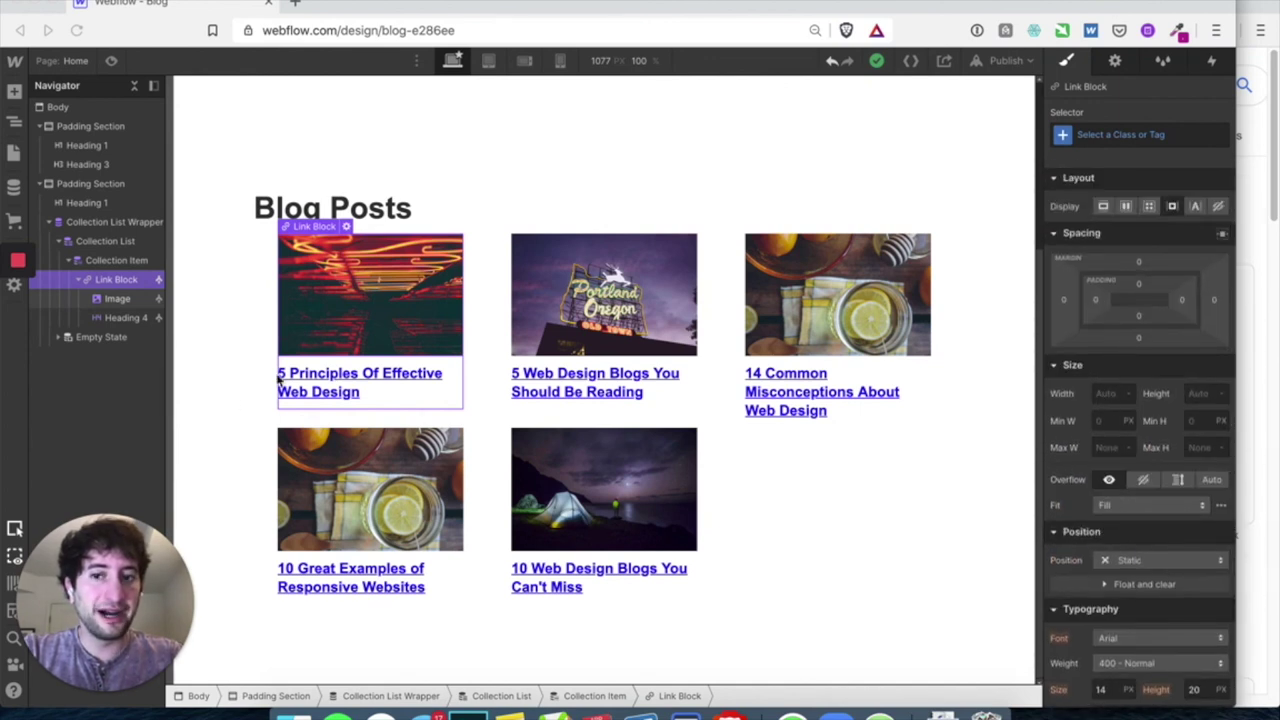
pyautogui.scroll(-3, 1180, 430)
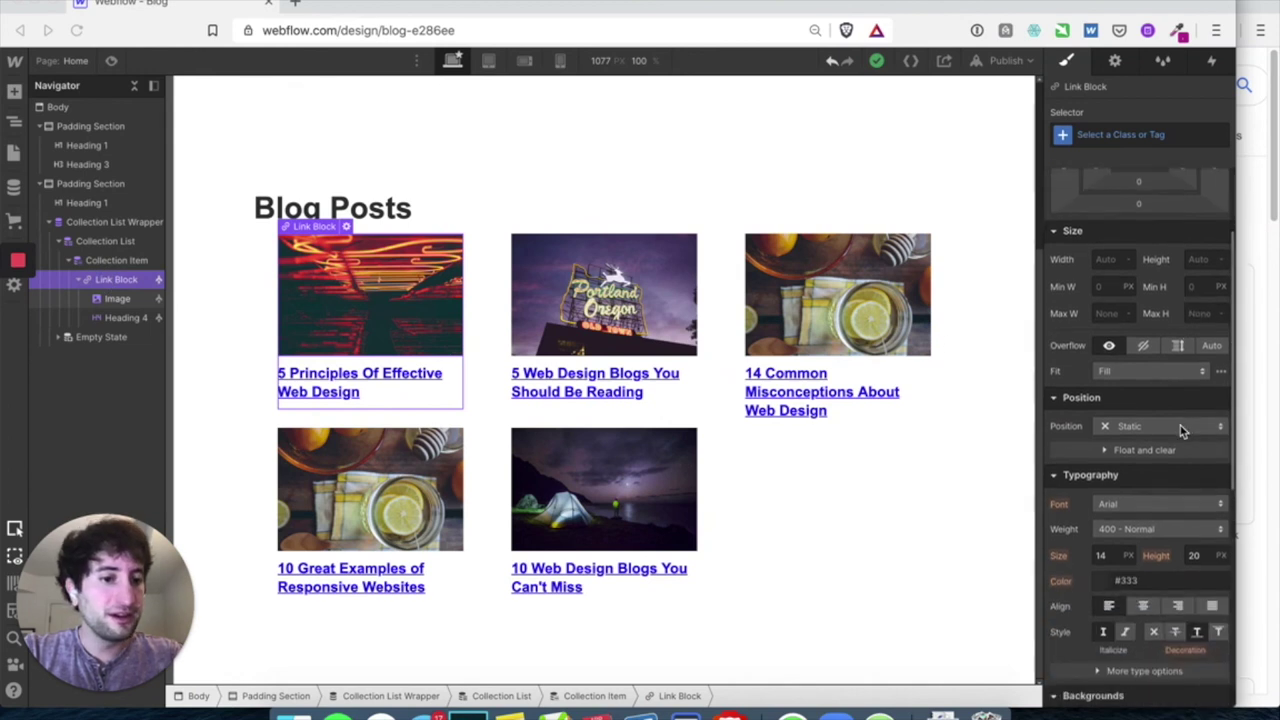
pyautogui.scroll(-2, 1085, 491)
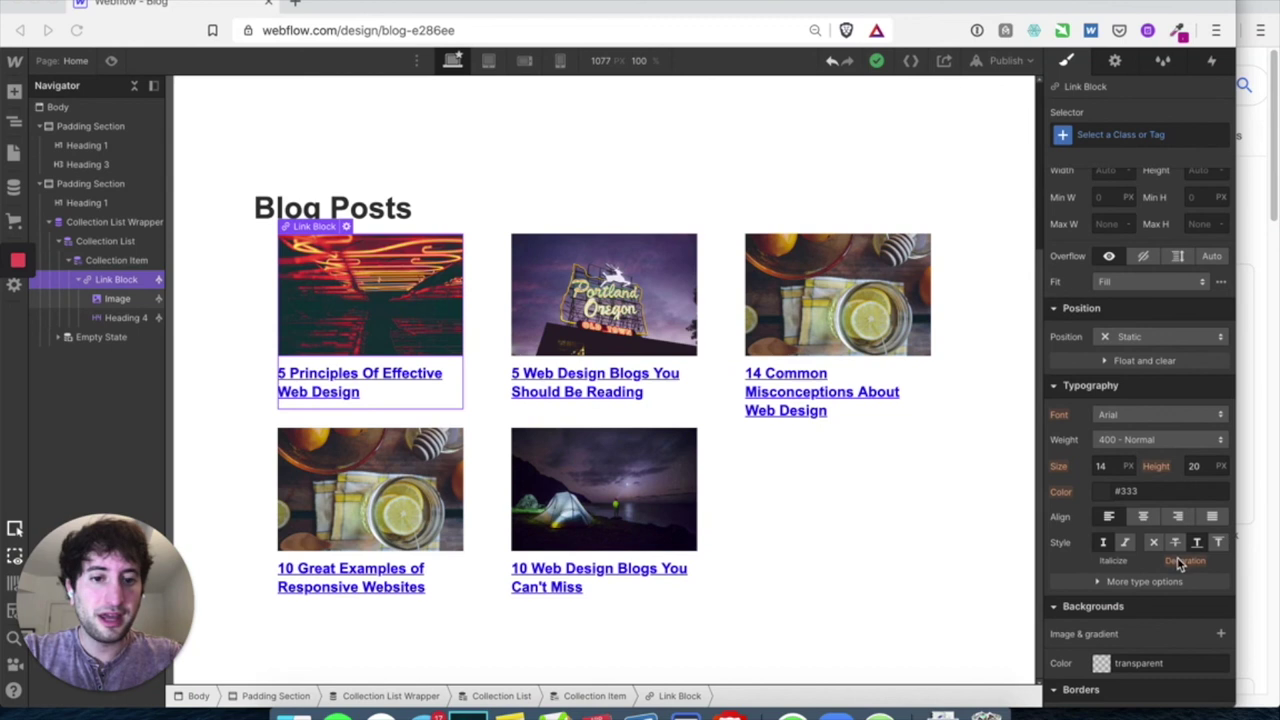
pyautogui.scroll(-1, 1106, 557)
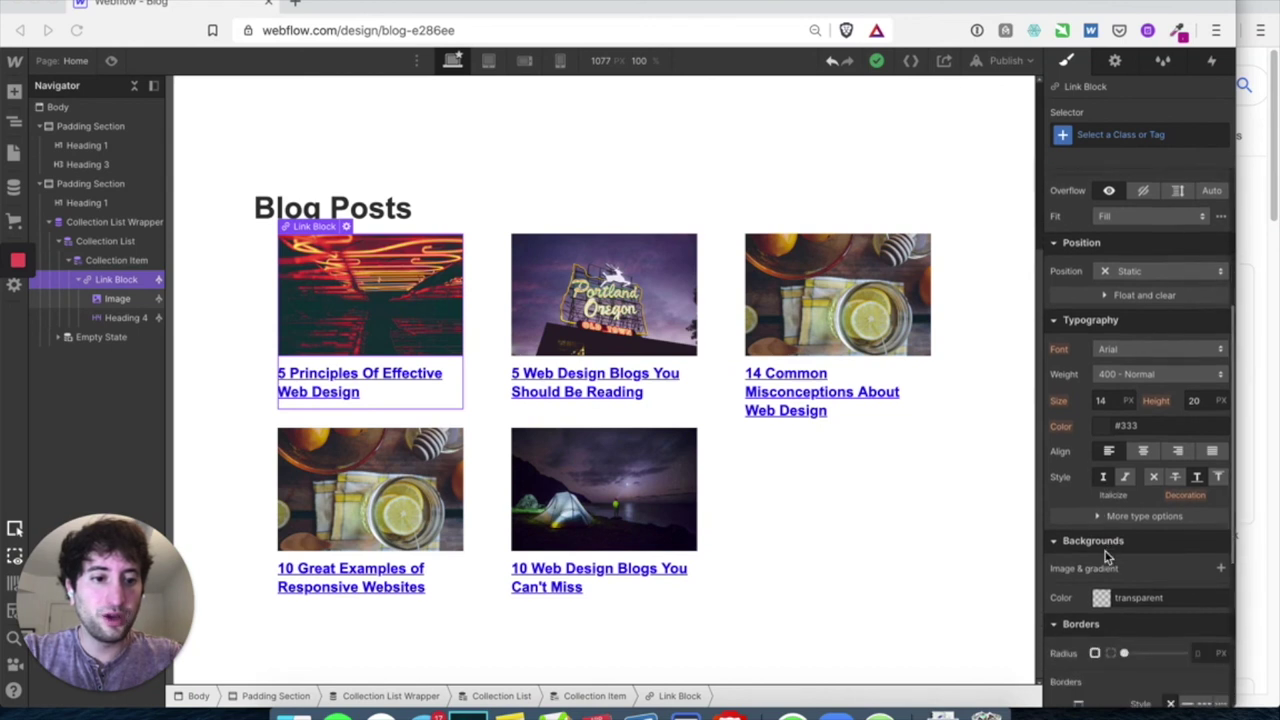
pyautogui.click(1156, 480)
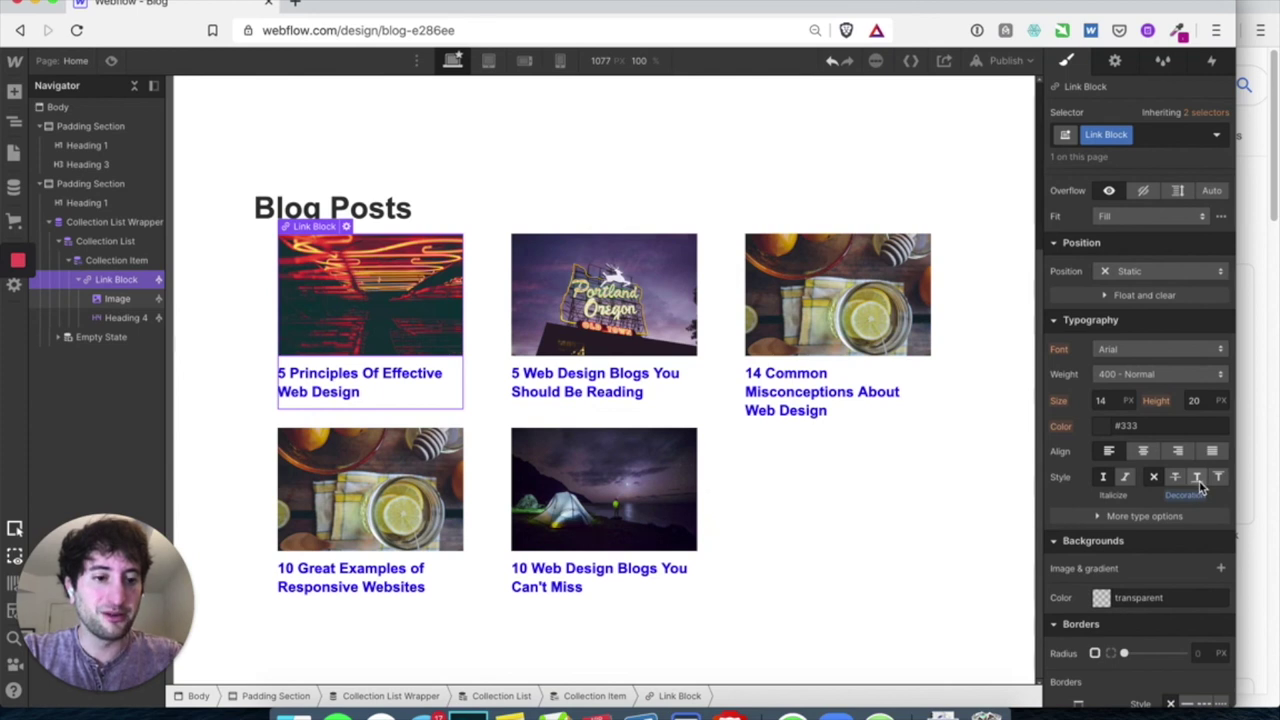
pyautogui.scroll(1, 1158, 480)
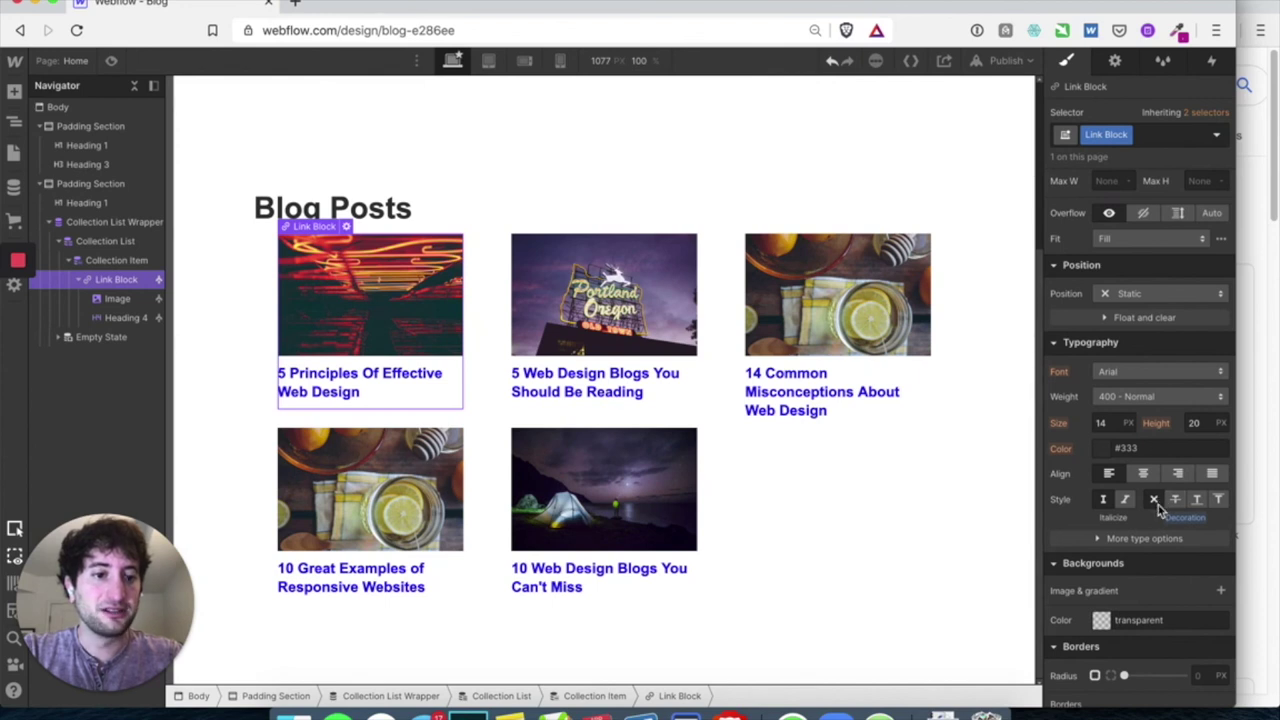
# Step: Set the link block's text color to dark gray #202020
pyautogui.moveTo(22, 302)
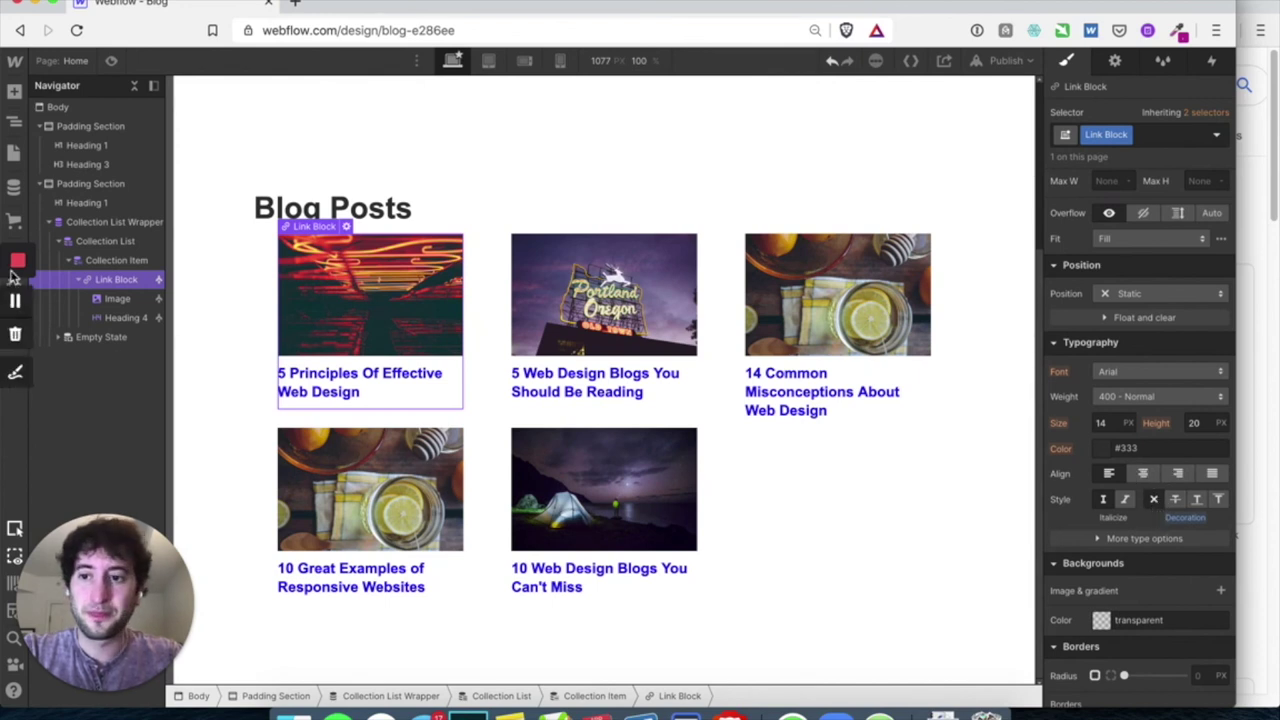
pyautogui.scroll(-2, 1133, 433)
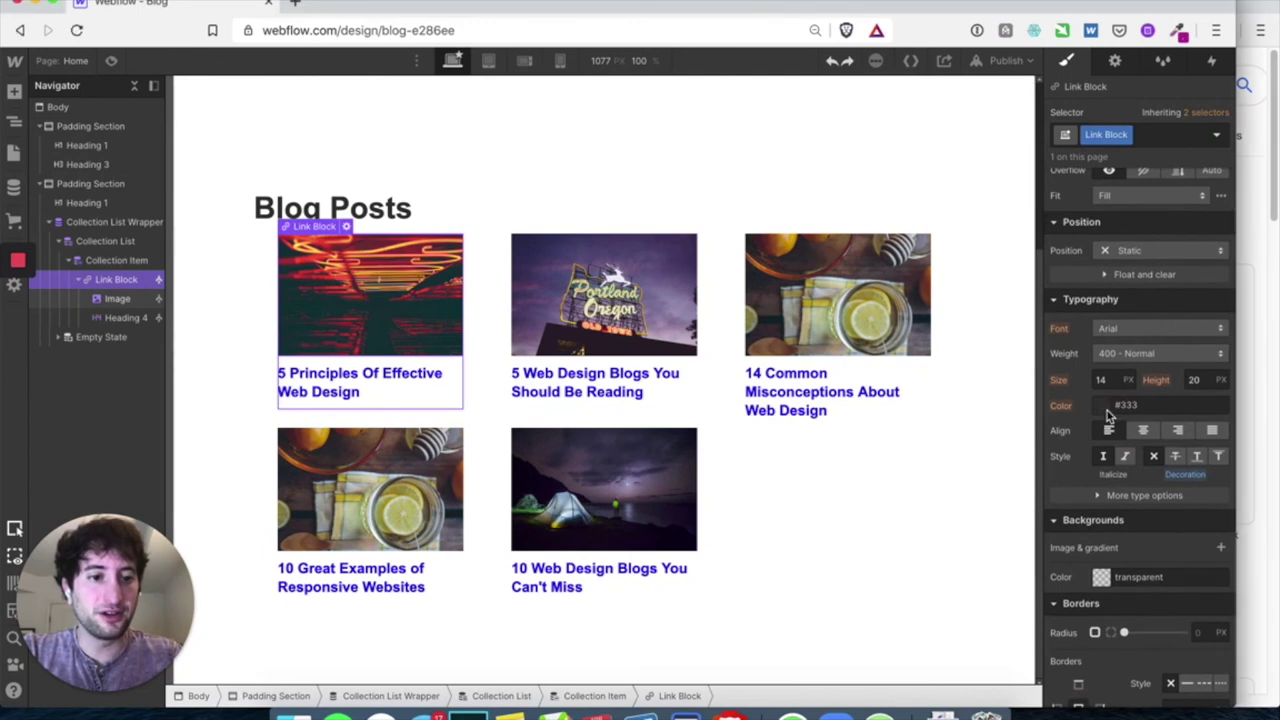
pyautogui.click(1108, 415)
pyautogui.moveTo(1098, 494)
pyautogui.mouseDown()
pyautogui.moveTo(1008, 603)
pyautogui.moveTo(1170, 432)
pyautogui.moveTo(1089, 481)
pyautogui.moveTo(1045, 575)
pyautogui.mouseUp()
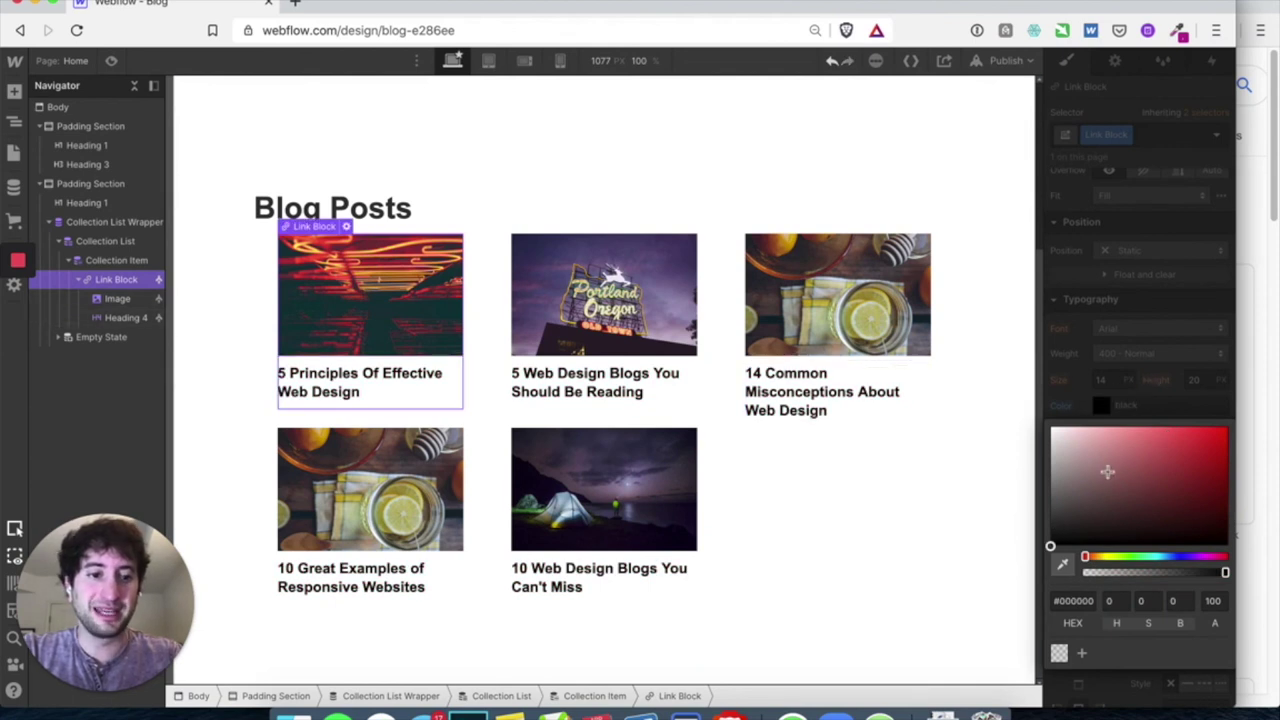
pyautogui.moveTo(1050, 543)
pyautogui.mouseDown()
pyautogui.moveTo(1091, 486)
pyautogui.moveTo(971, 583)
pyautogui.moveTo(1017, 515)
pyautogui.moveTo(1006, 533)
pyautogui.mouseUp()
pyautogui.click(1017, 456)
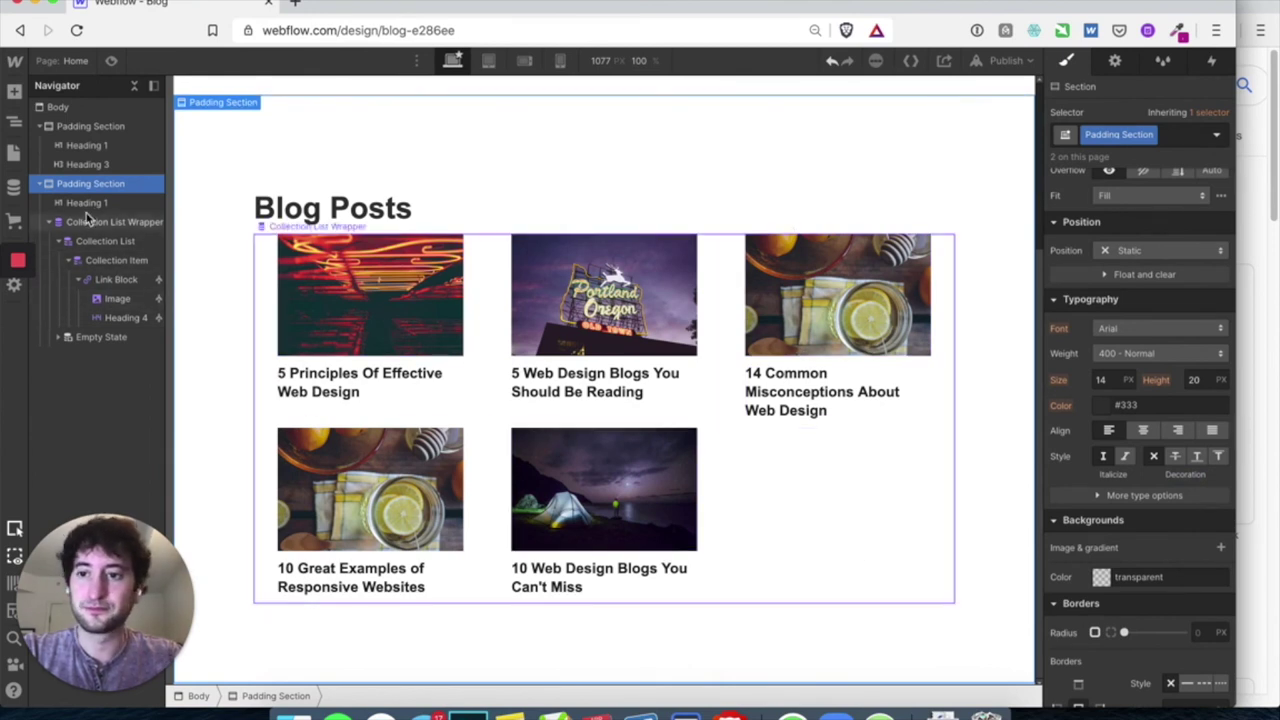
# Step: Add a text block below the title heading inside the collection item's link block
pyautogui.moveTo(20, 300)
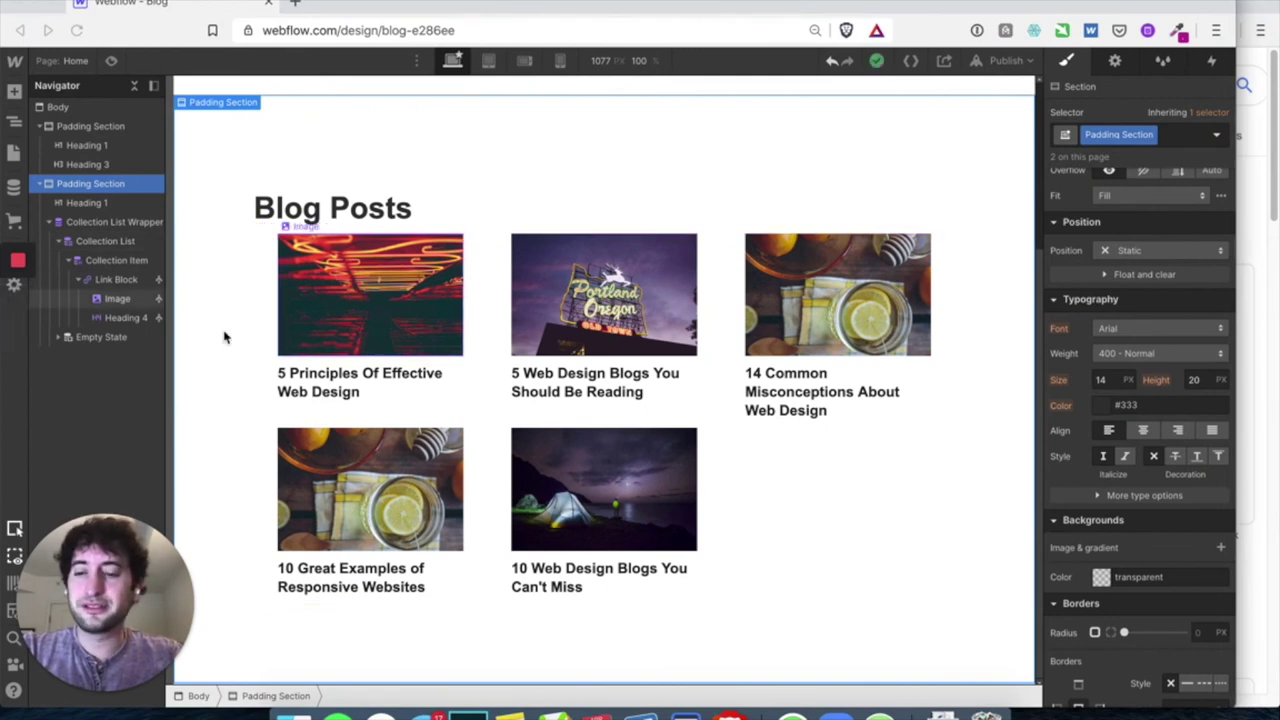
pyautogui.click(14, 91)
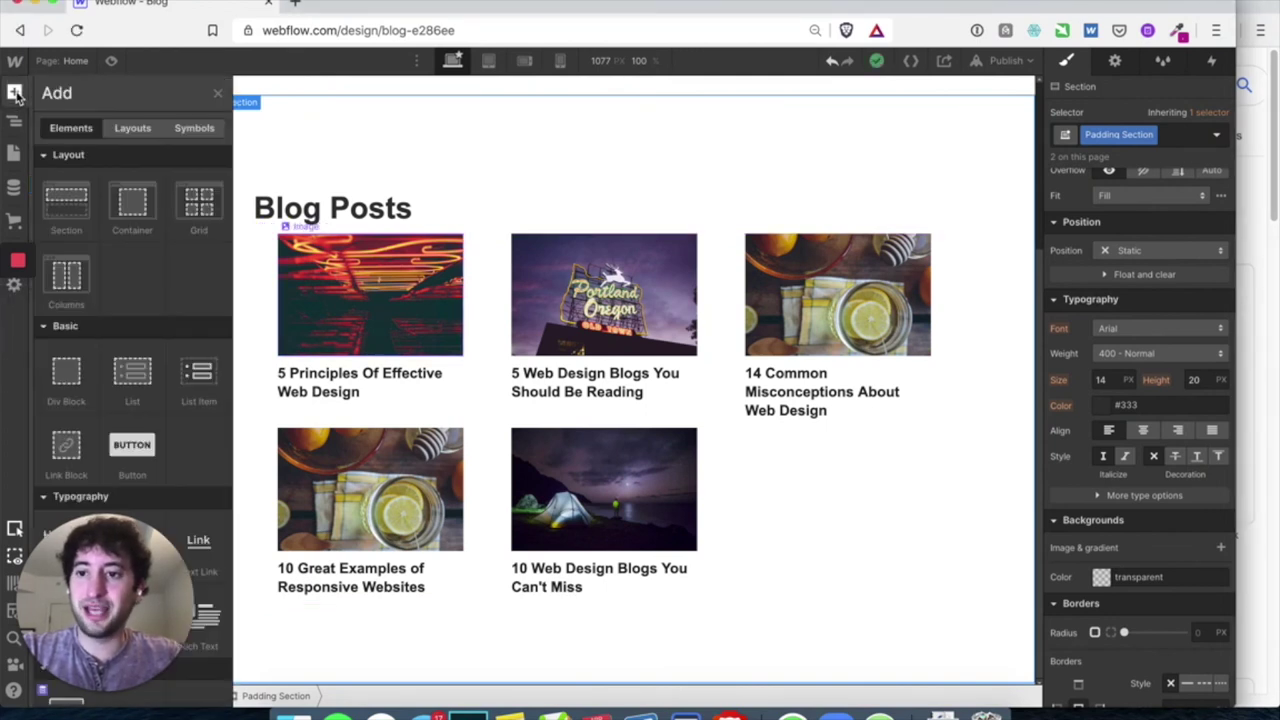
pyautogui.scroll(-4, 127, 349)
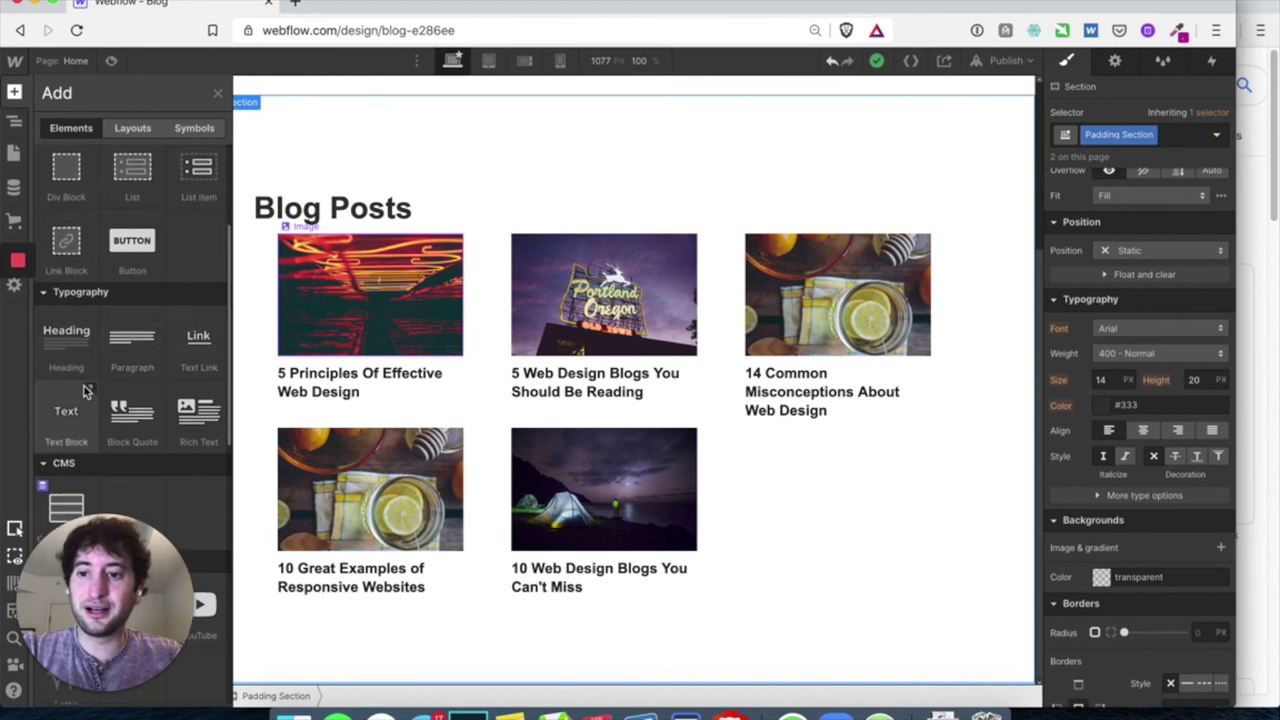
pyautogui.moveTo(65, 415); pyautogui.dragTo(348, 404)
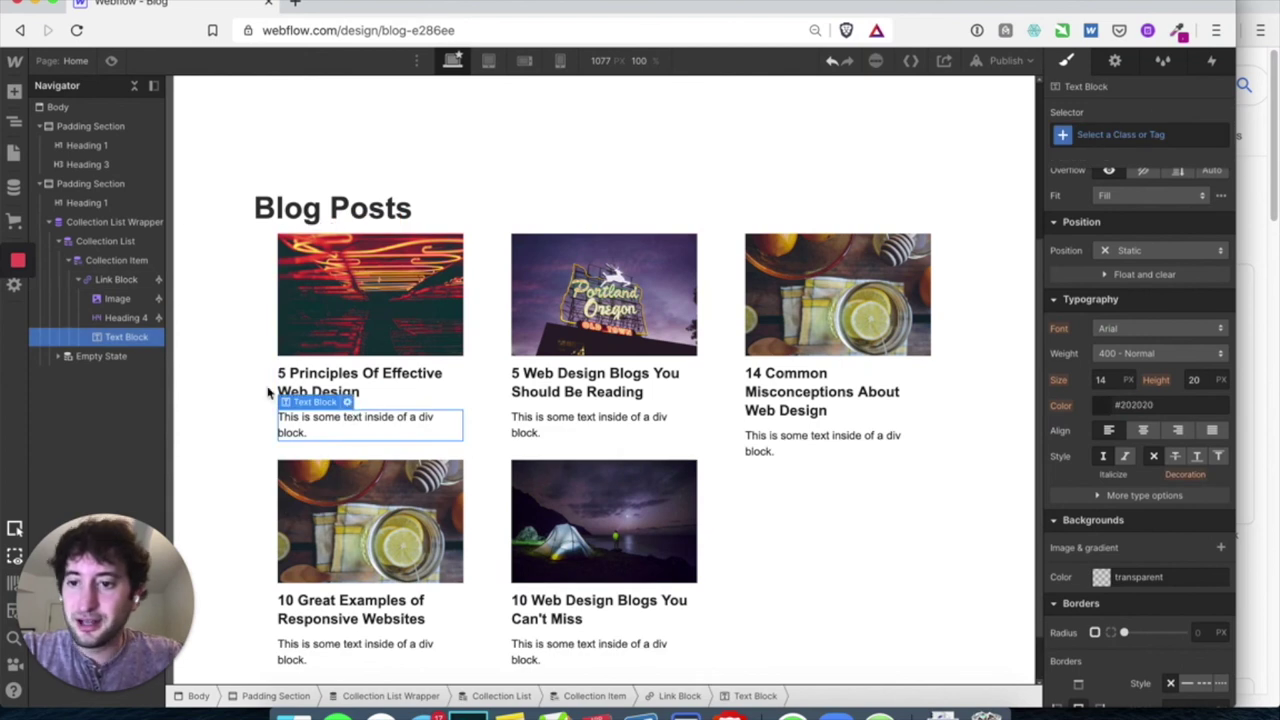
# Step: Bind the new text block to the Created On field of Blog Posts and review the list
pyautogui.click(347, 401)
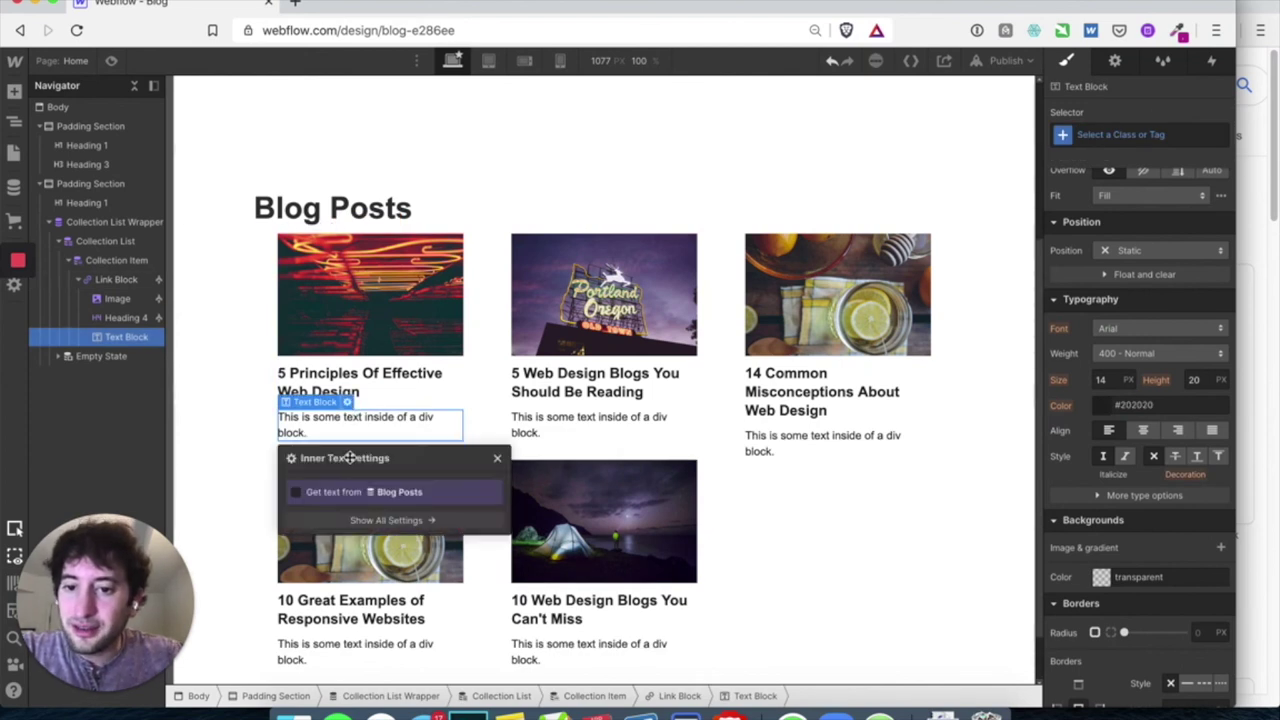
pyautogui.click(313, 493)
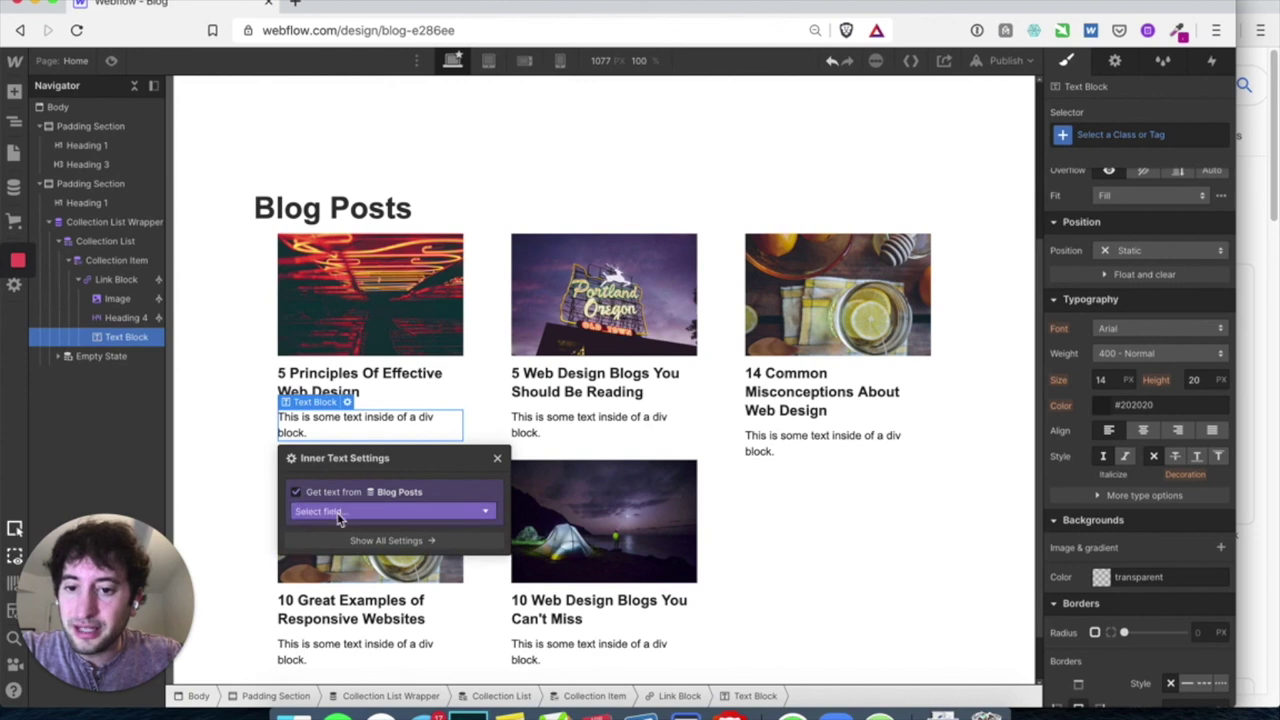
pyautogui.click(308, 511)
pyautogui.click(341, 570)
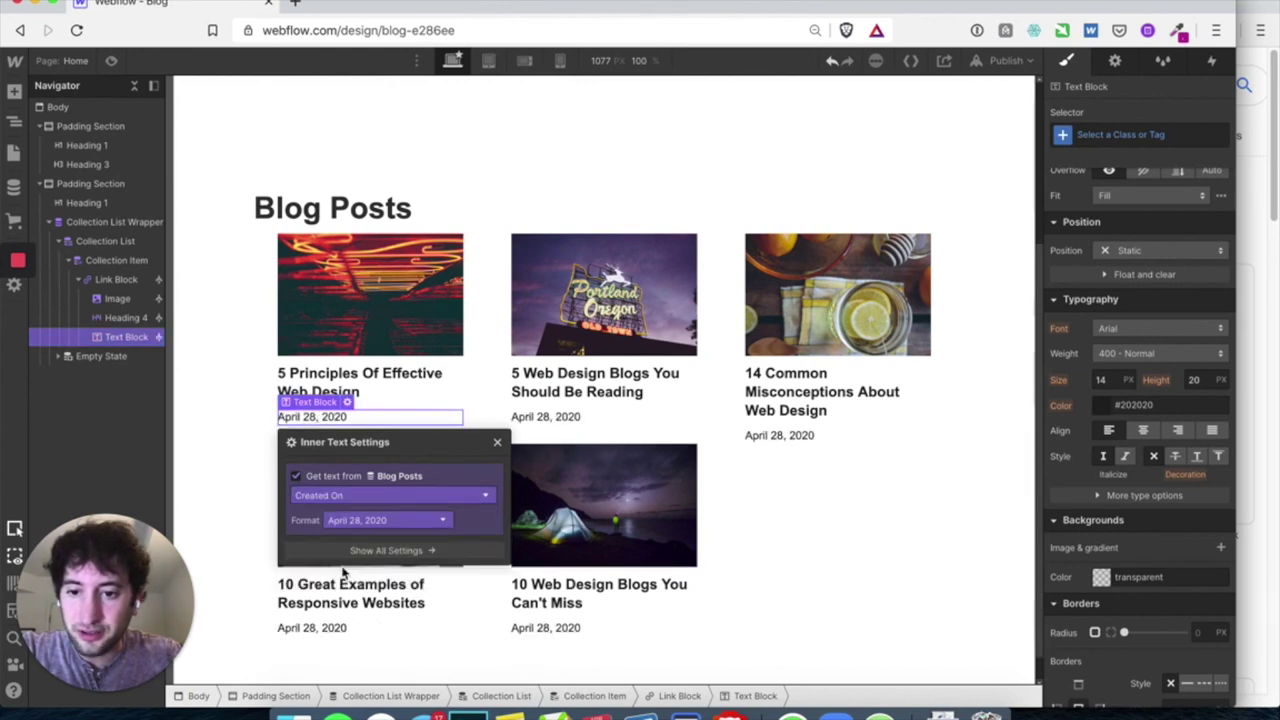
pyautogui.click(499, 445)
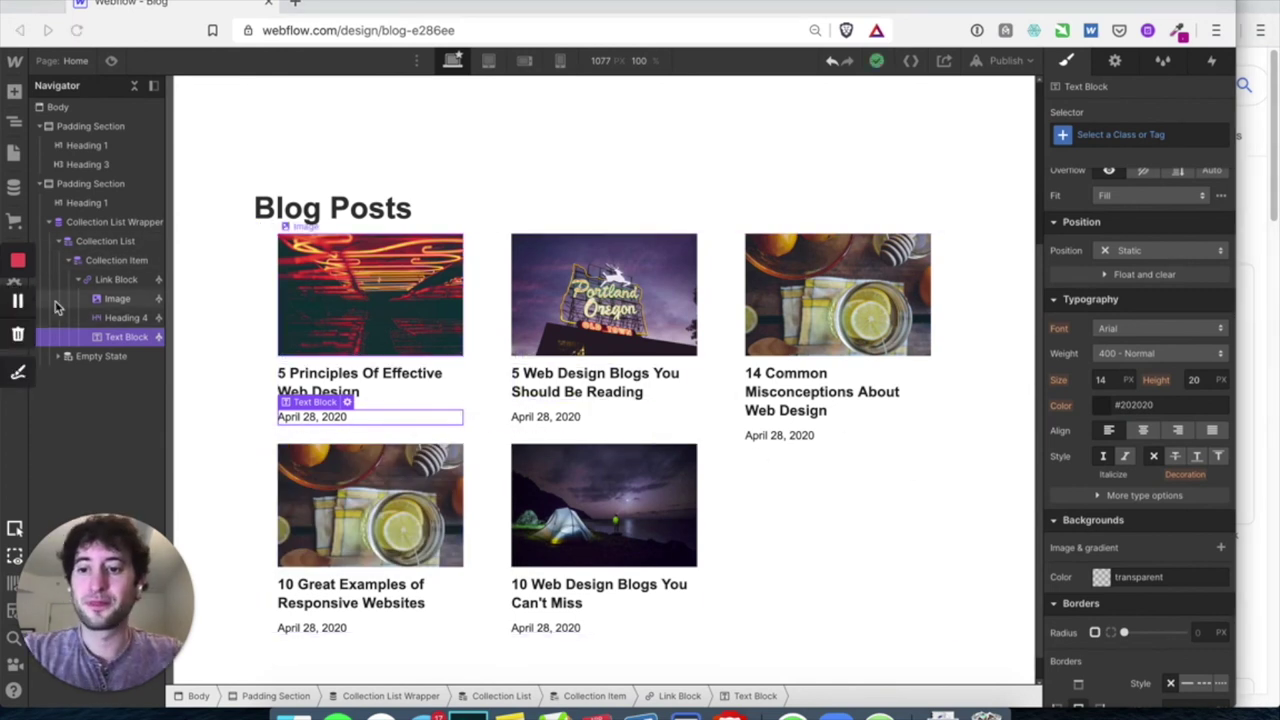
pyautogui.scroll(5, 270, 365)
pyautogui.scroll(-4, 271, 363)
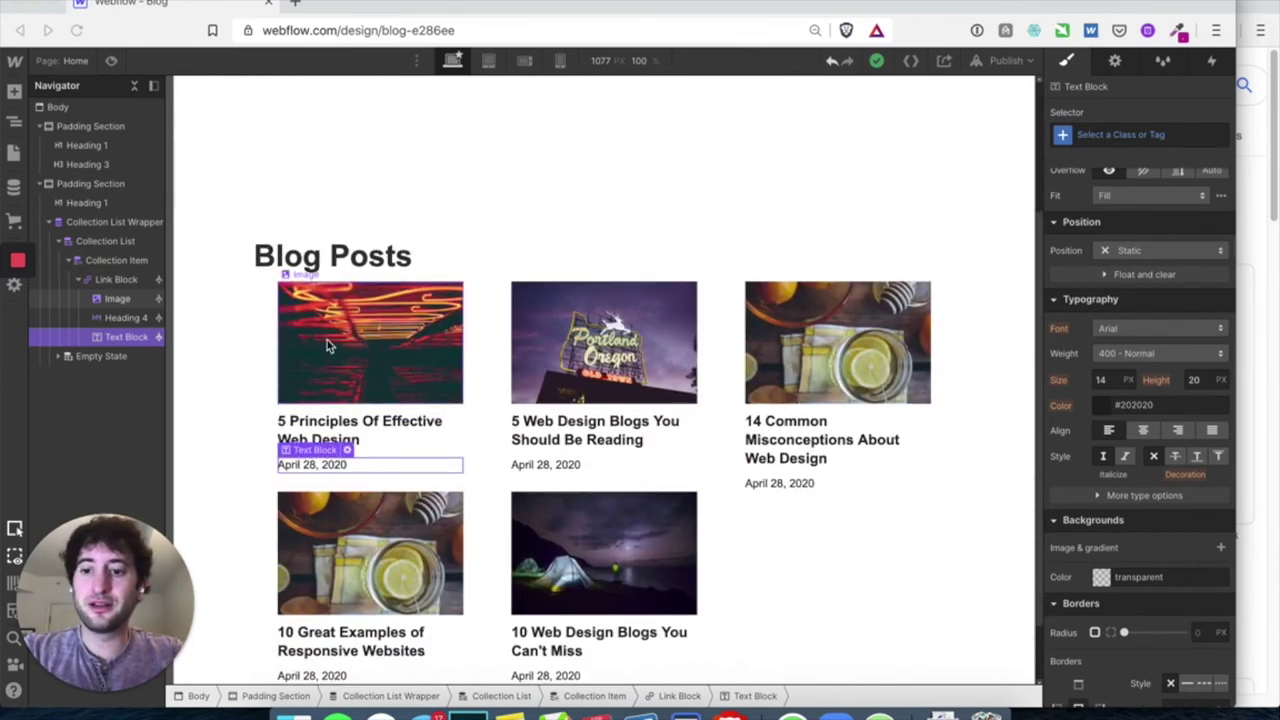